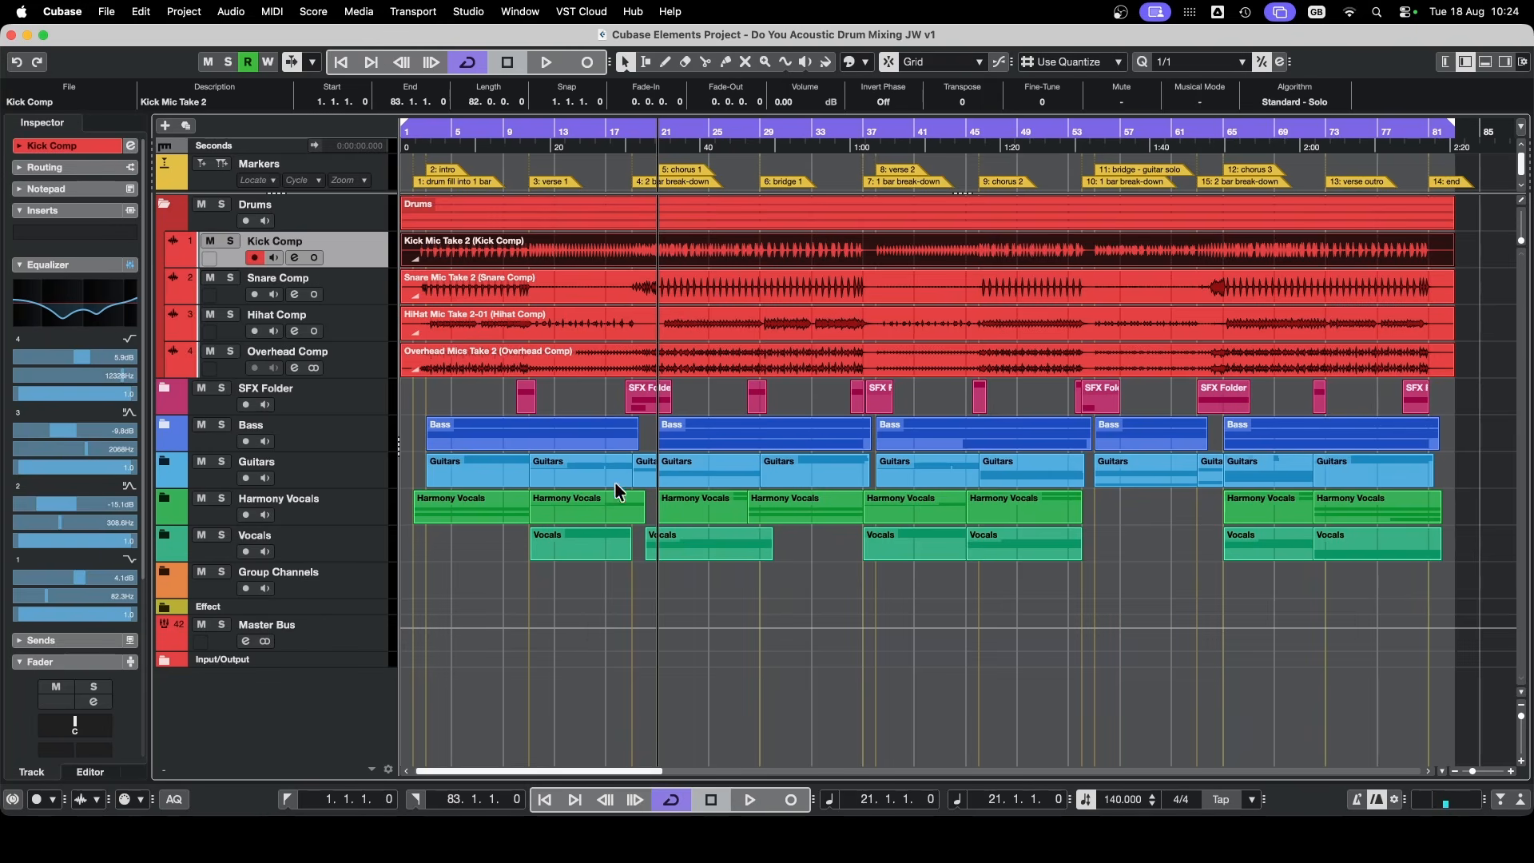
# - Expand and collapse the Guitars and Bass folder tracks to examine the separate tracks inside each one
pyautogui.click(166, 472)
pyautogui.scroll(-3, 165, 469)
pyautogui.scroll(3, 164, 469)
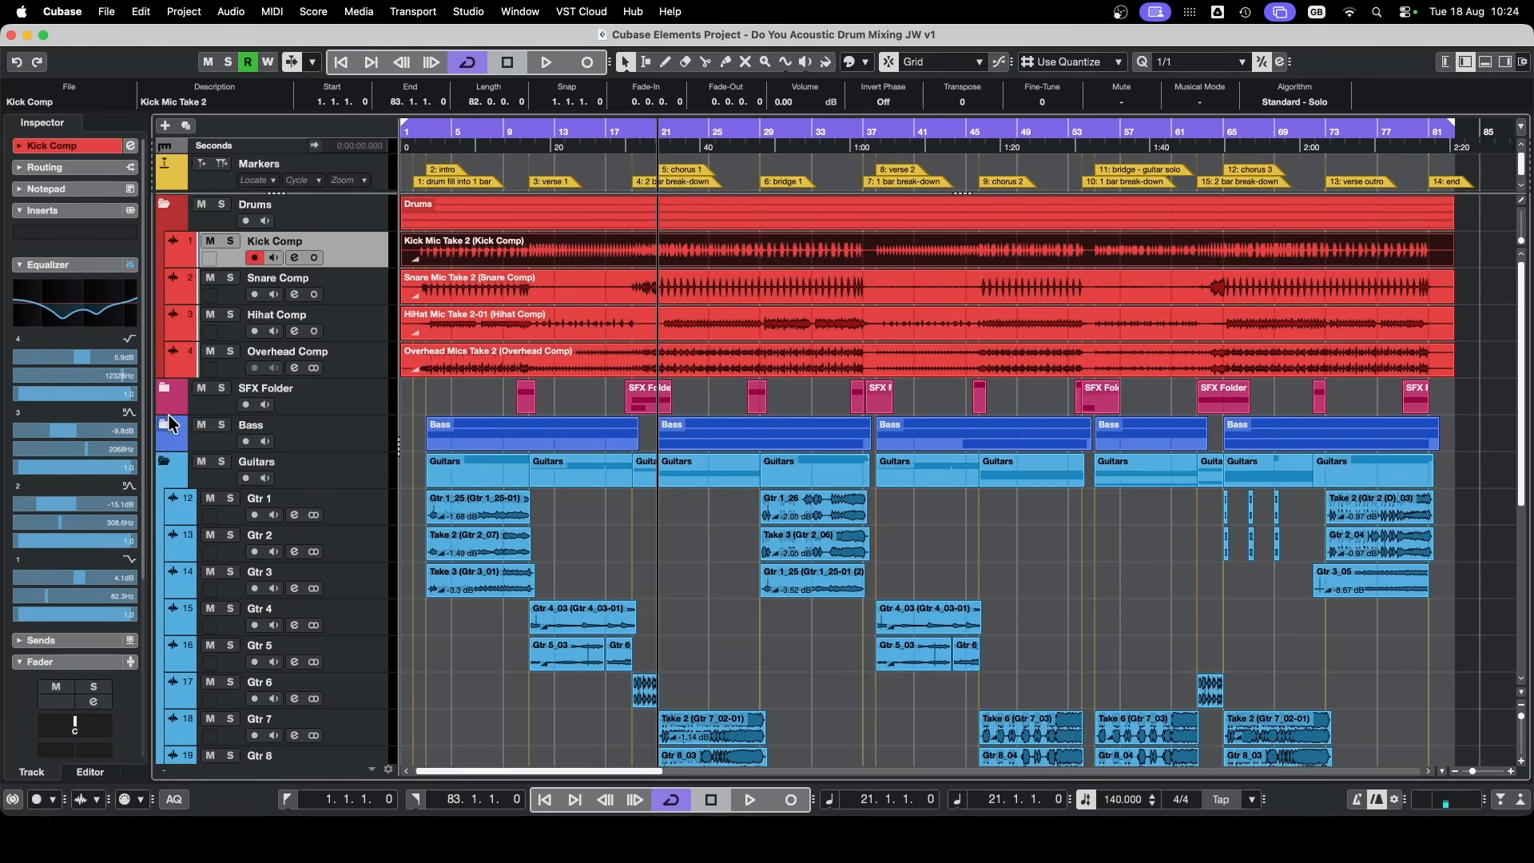
pyautogui.click(162, 462)
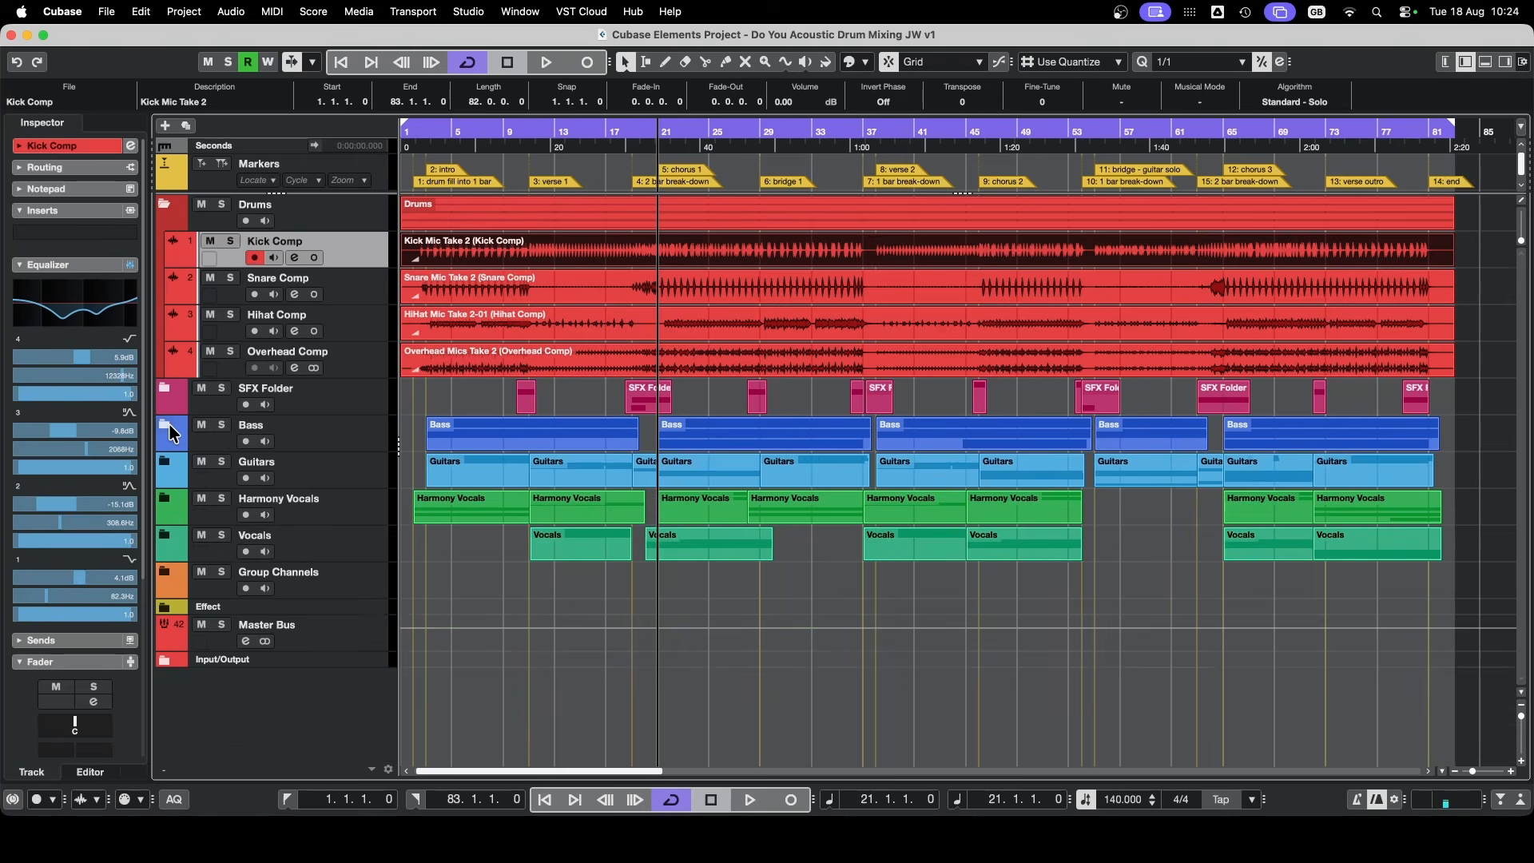
pyautogui.click(163, 424)
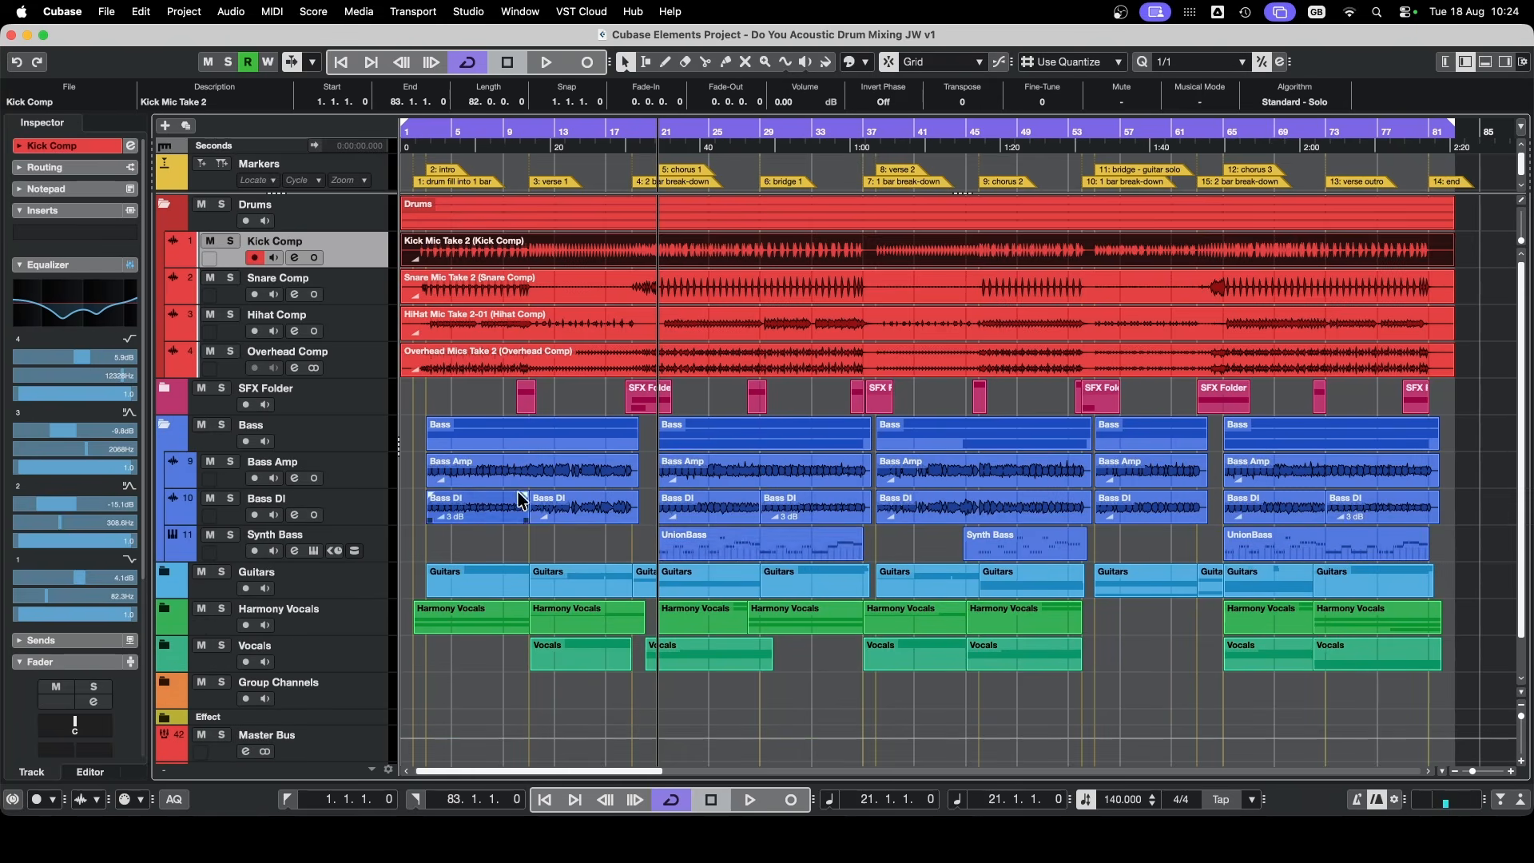
pyautogui.click(164, 425)
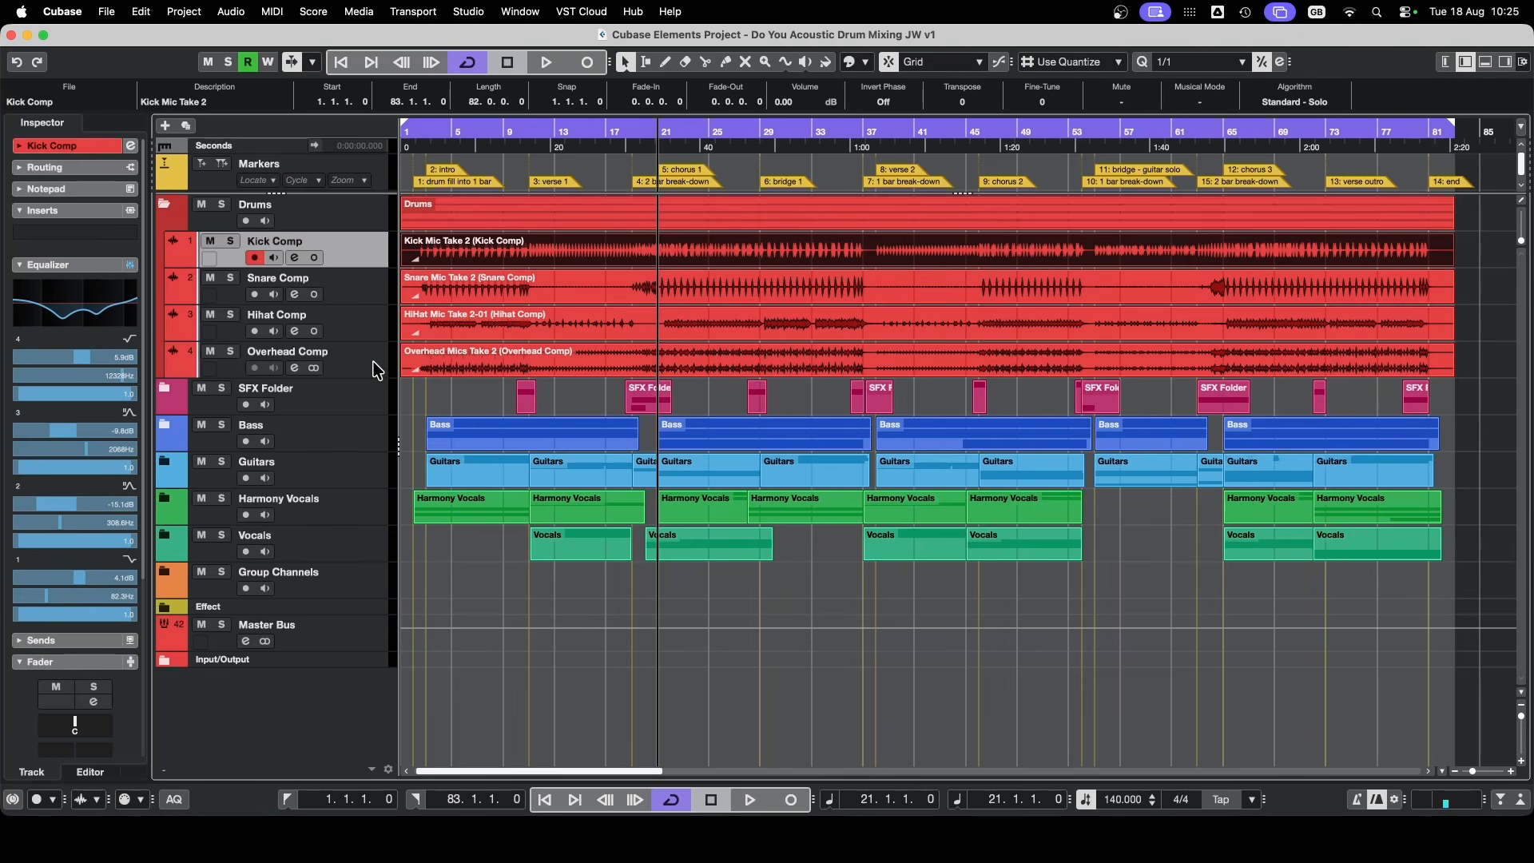
pyautogui.press('F3')
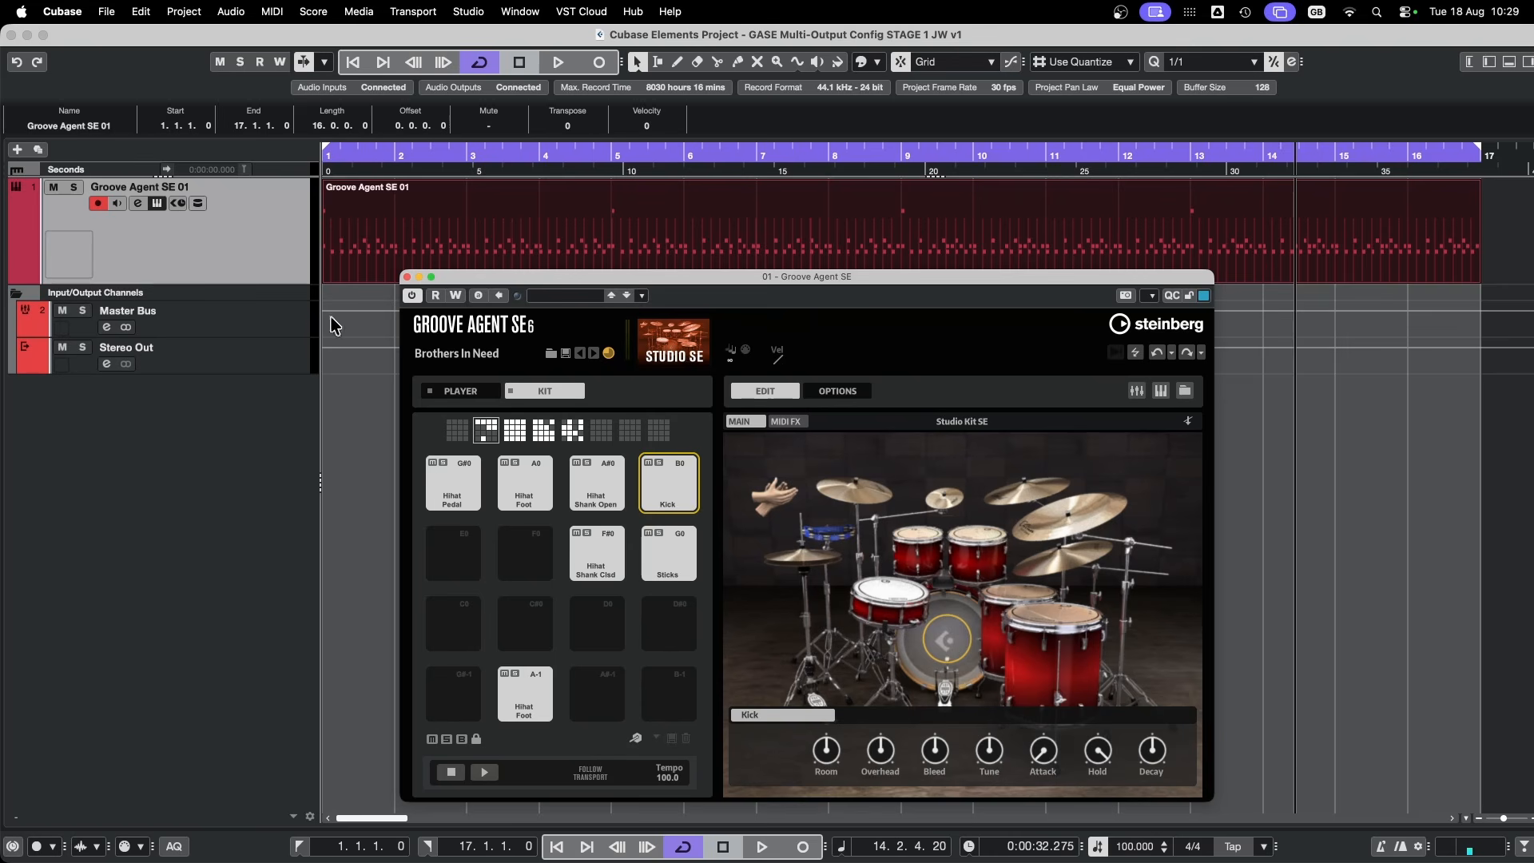
# - Play the Groove Agent SE 01 drum part from the start of the project and stop it after listening
pyautogui.click(254, 243)
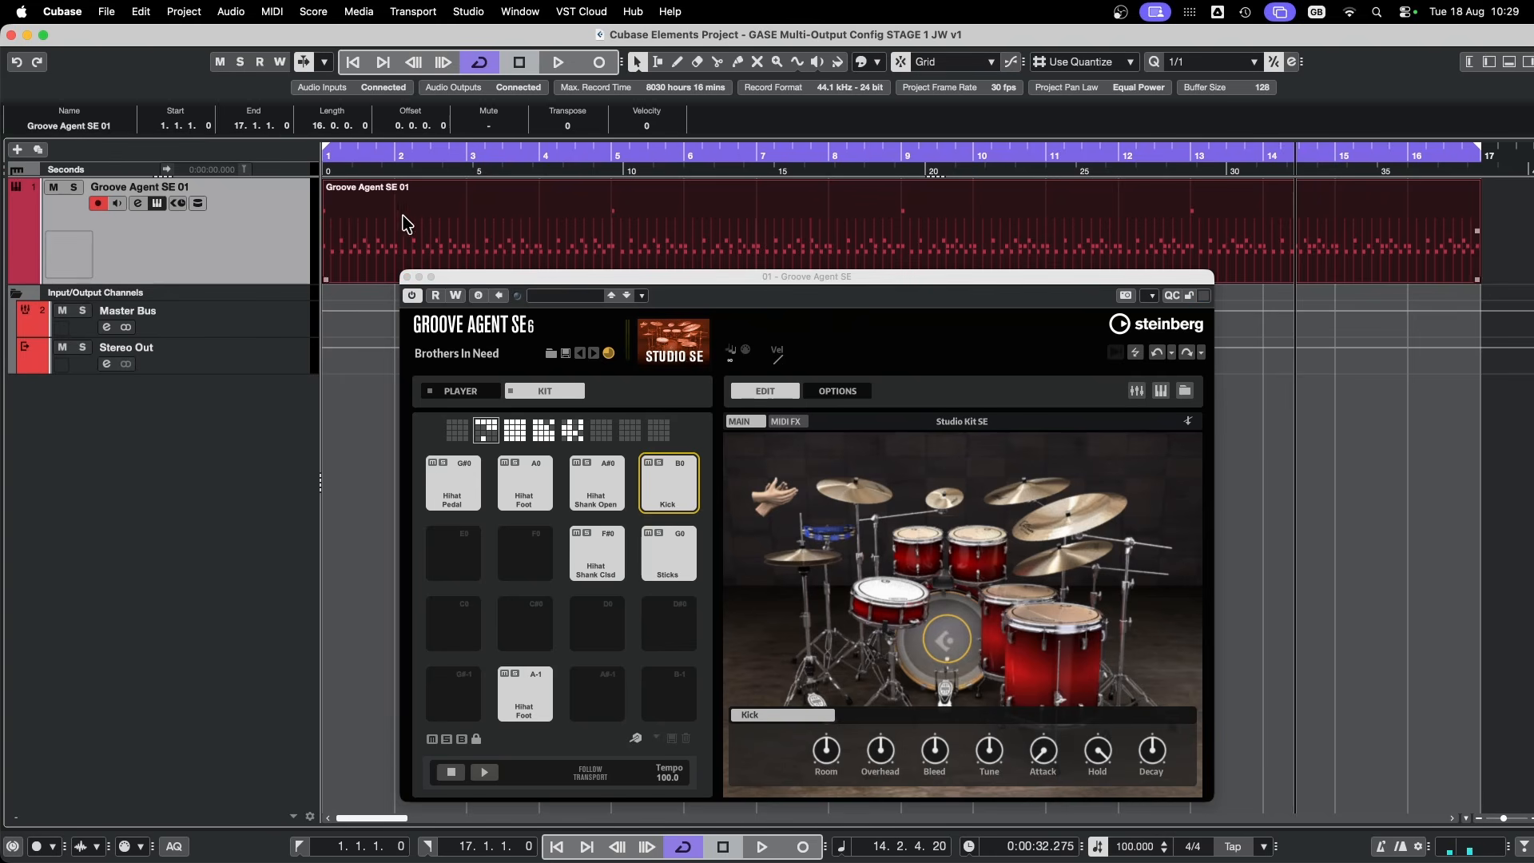
pyautogui.press('Home')
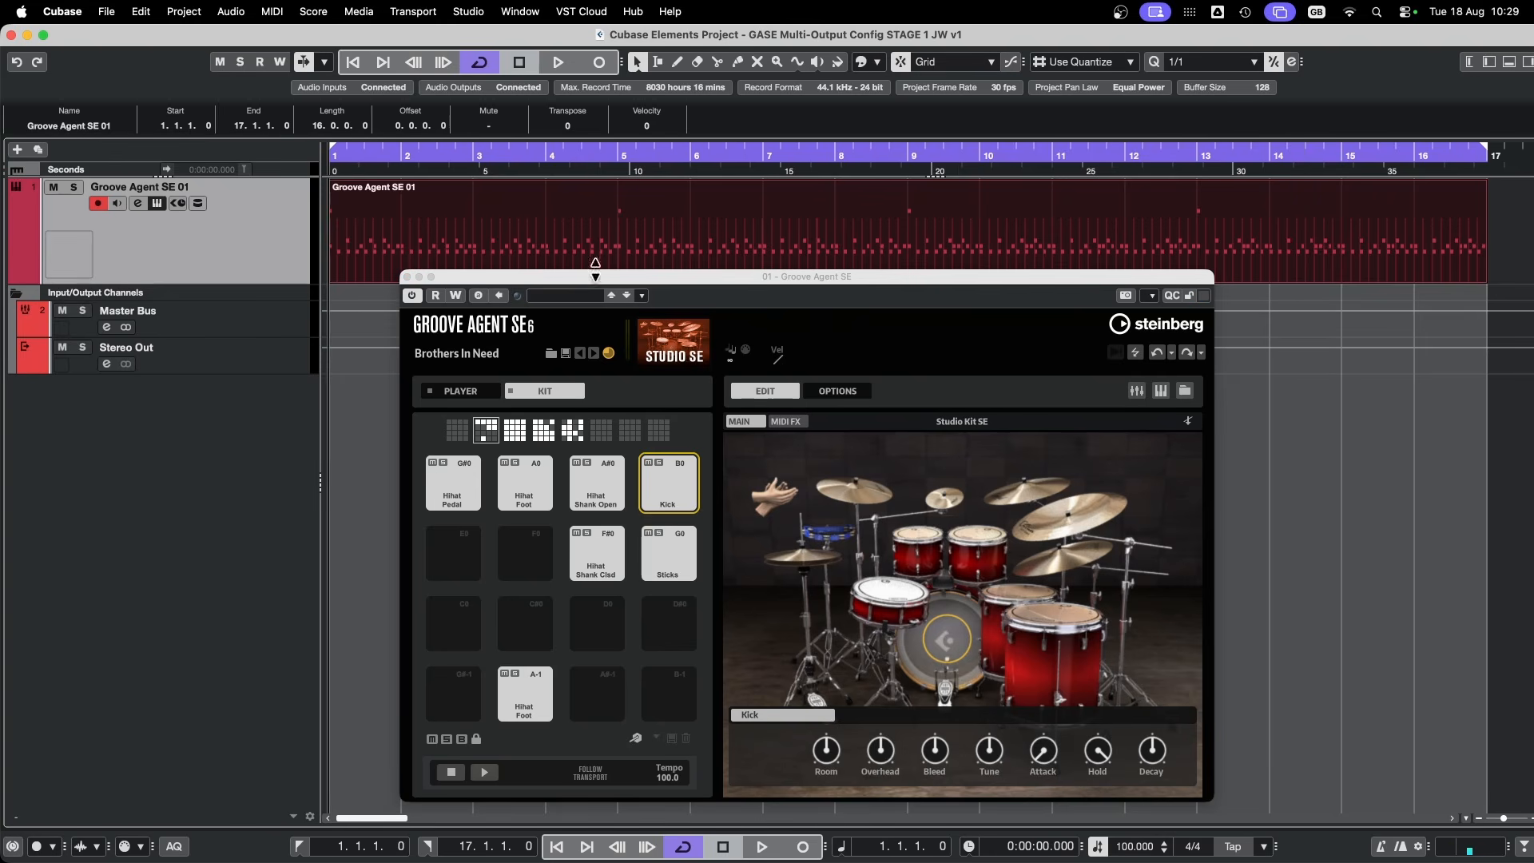
pyautogui.press('space')
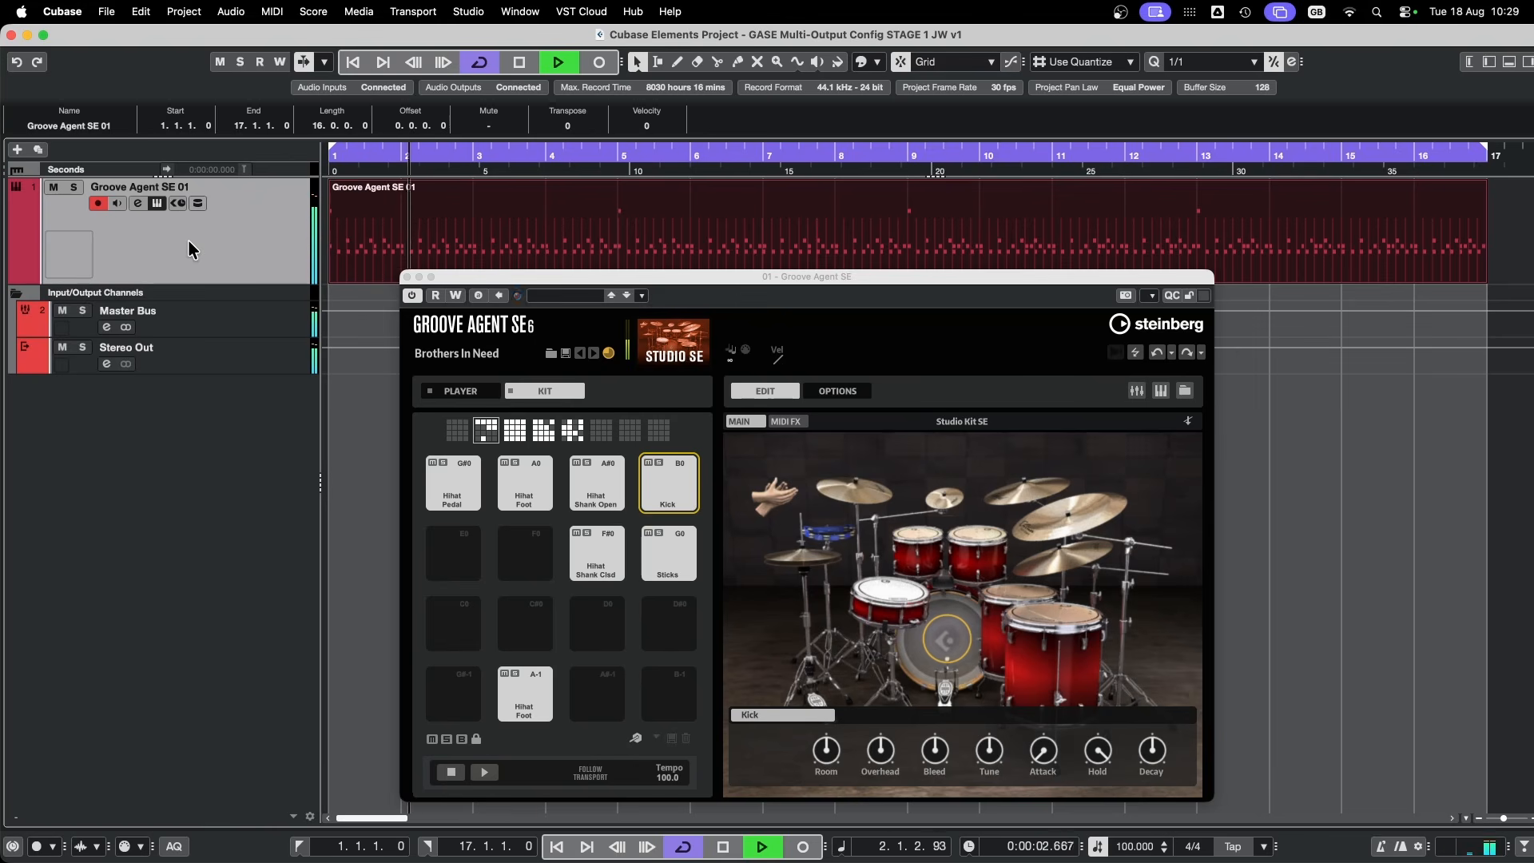
pyautogui.press('space')
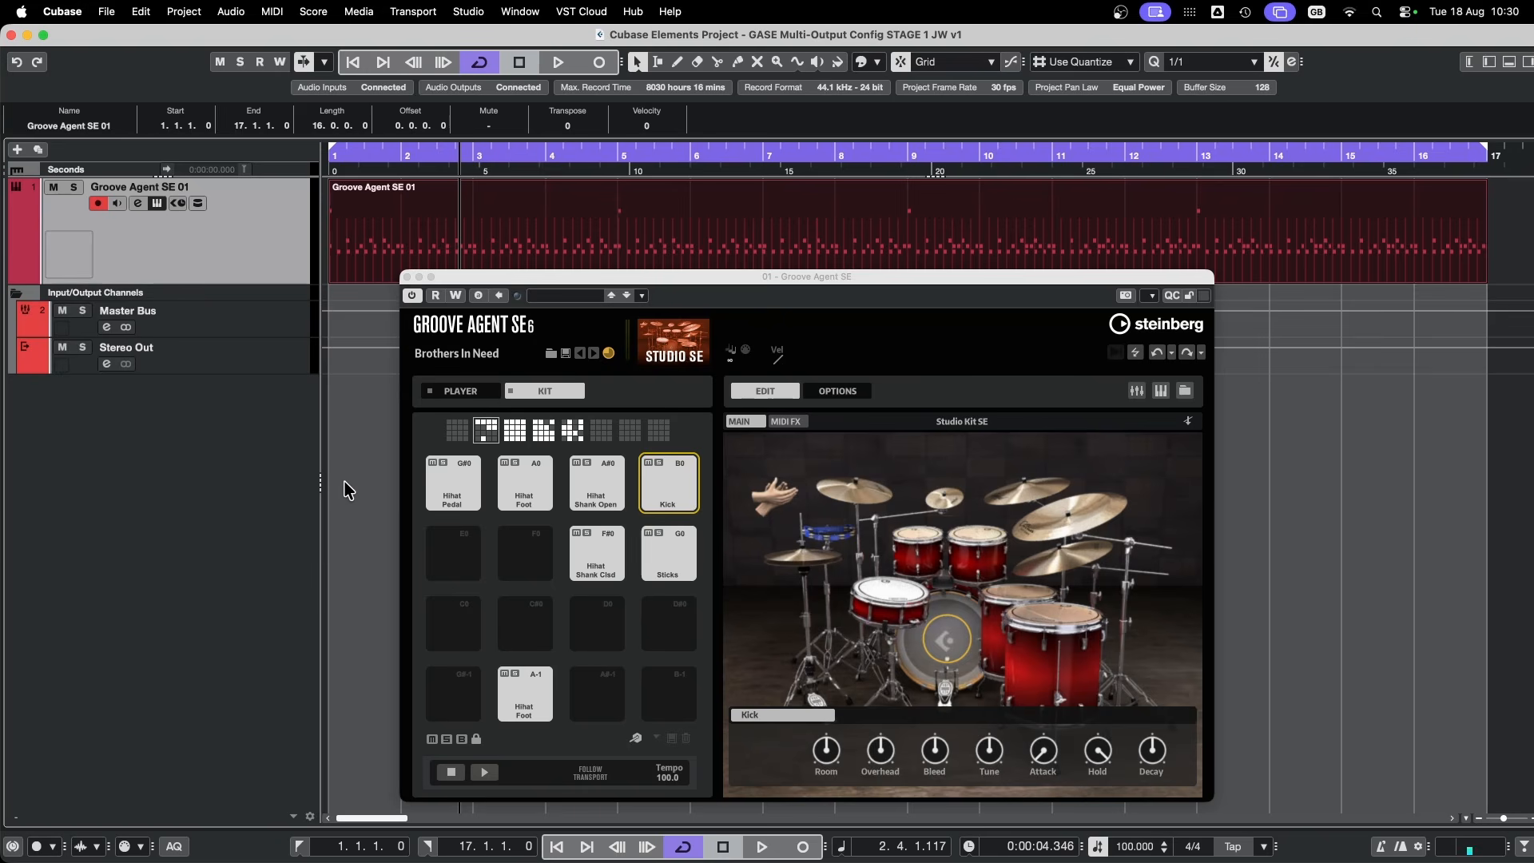
# - Open the MixConsole and play the drum part to check how its signal reaches the mixer channels
pyautogui.press('F3')
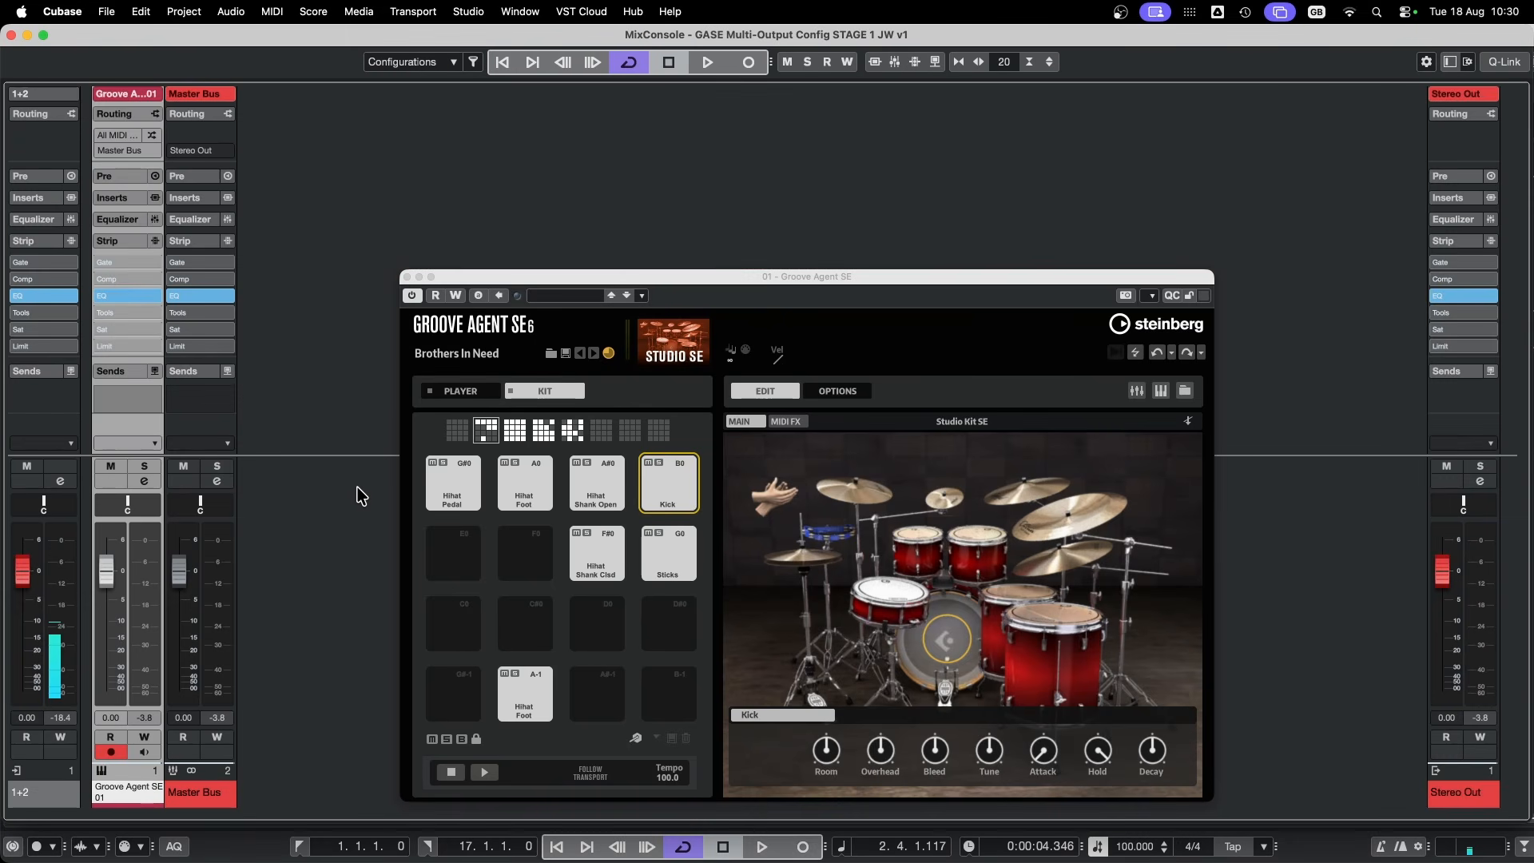
pyautogui.click(115, 297)
pyautogui.press('space')
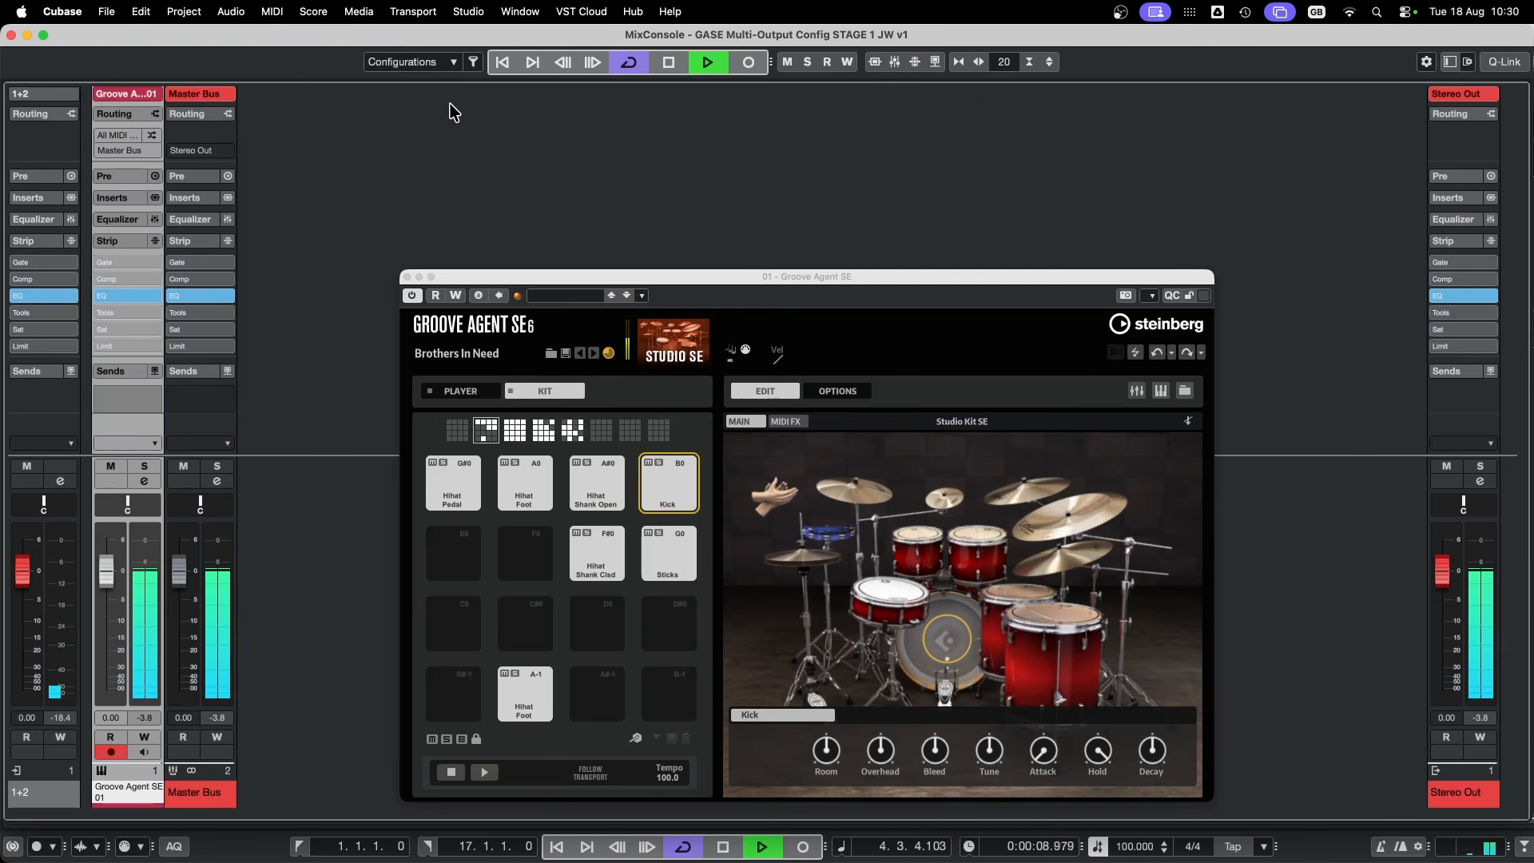
pyautogui.press('space')
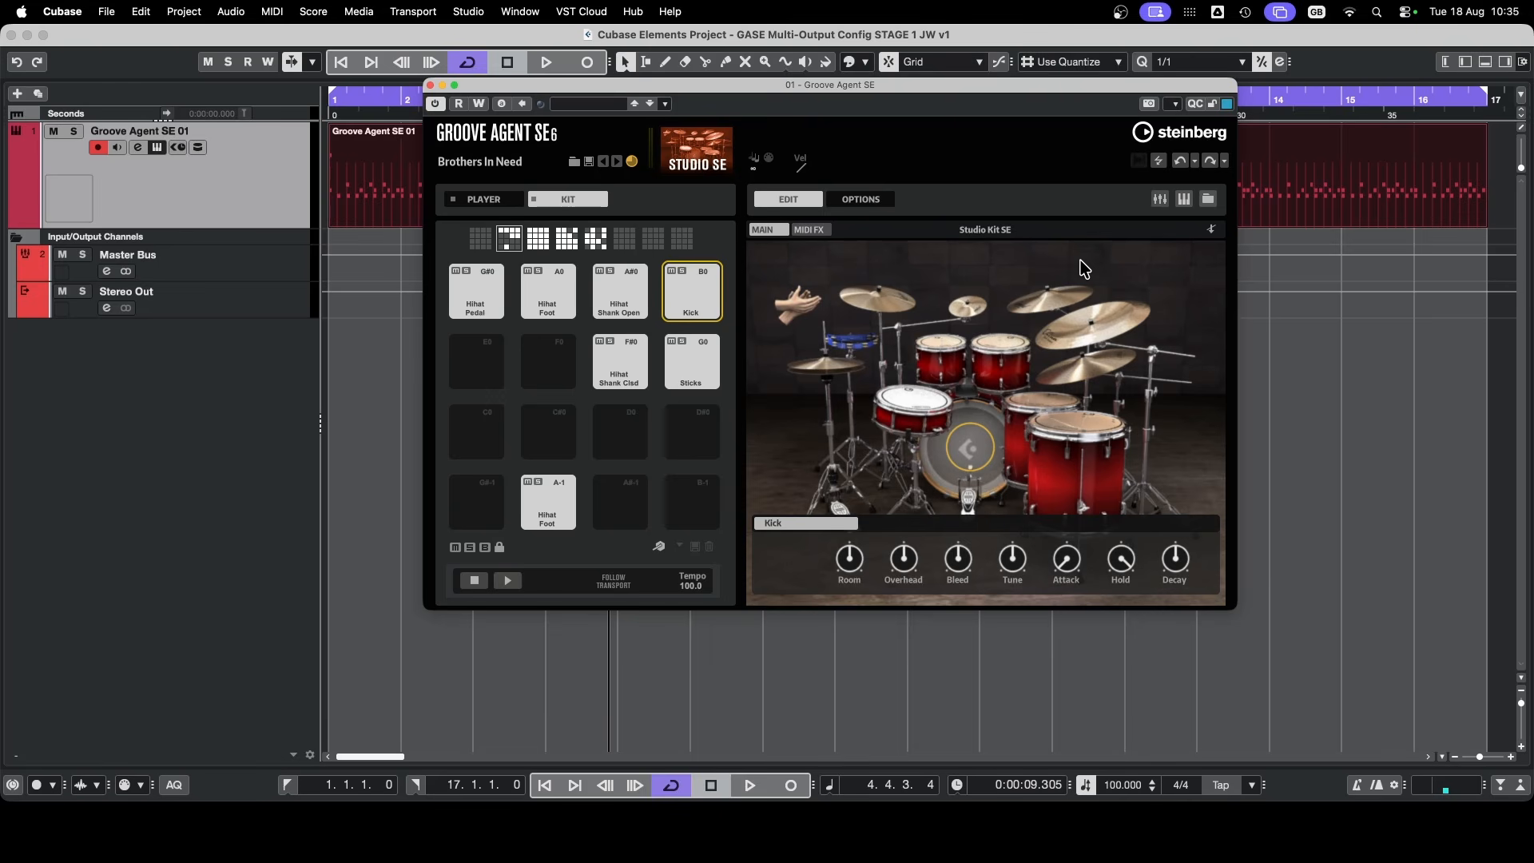
# - Show Groove Agent's internal mixer, move the plug-in window up to fit it, and look through the mixer's channel list
pyautogui.click(1159, 201)
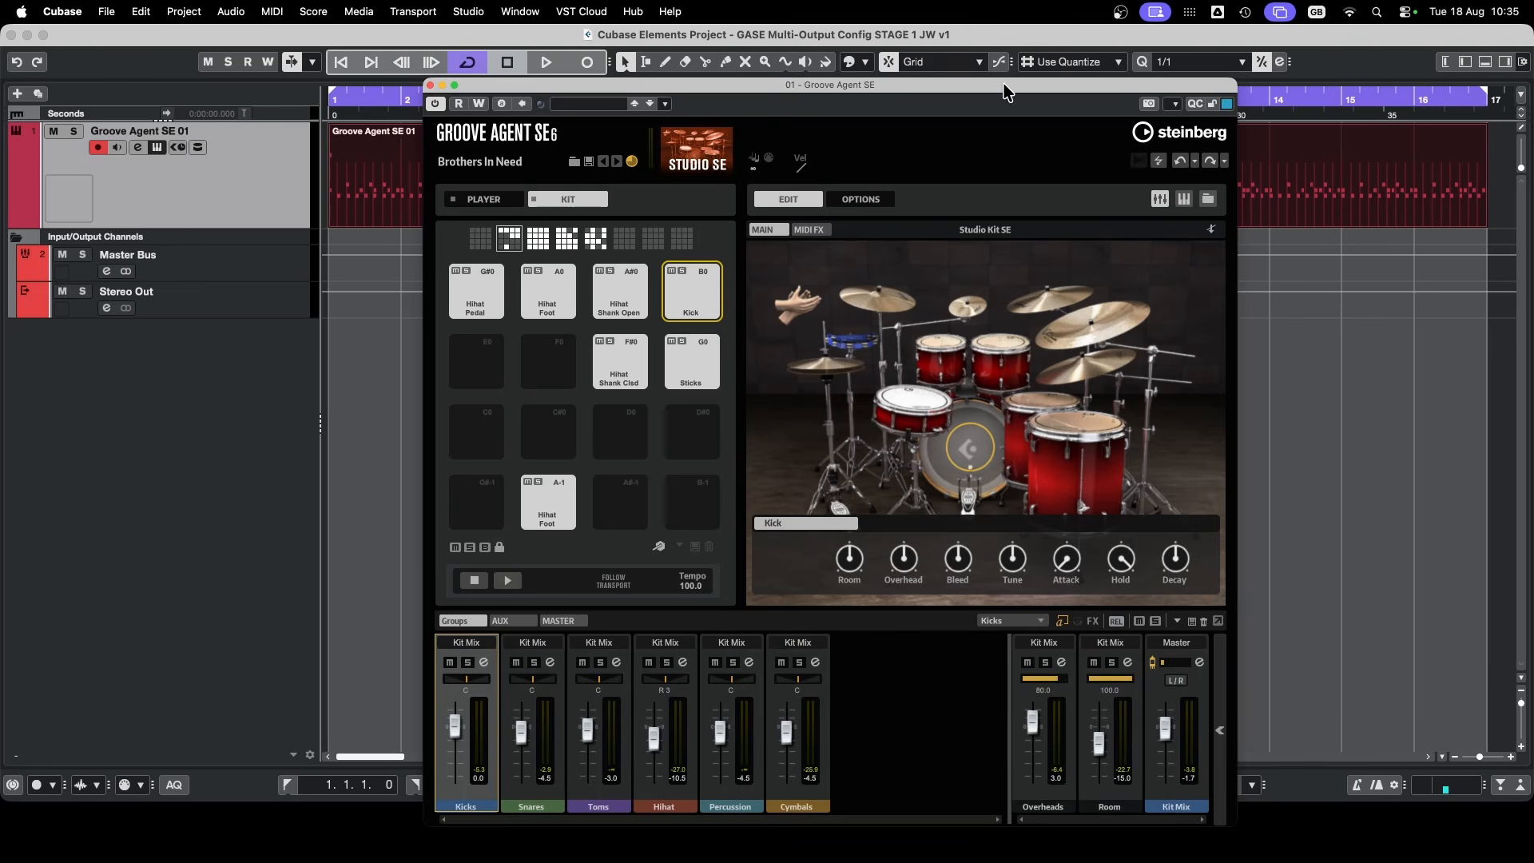
pyautogui.moveTo(1007, 82); pyautogui.dragTo(1007, 29)
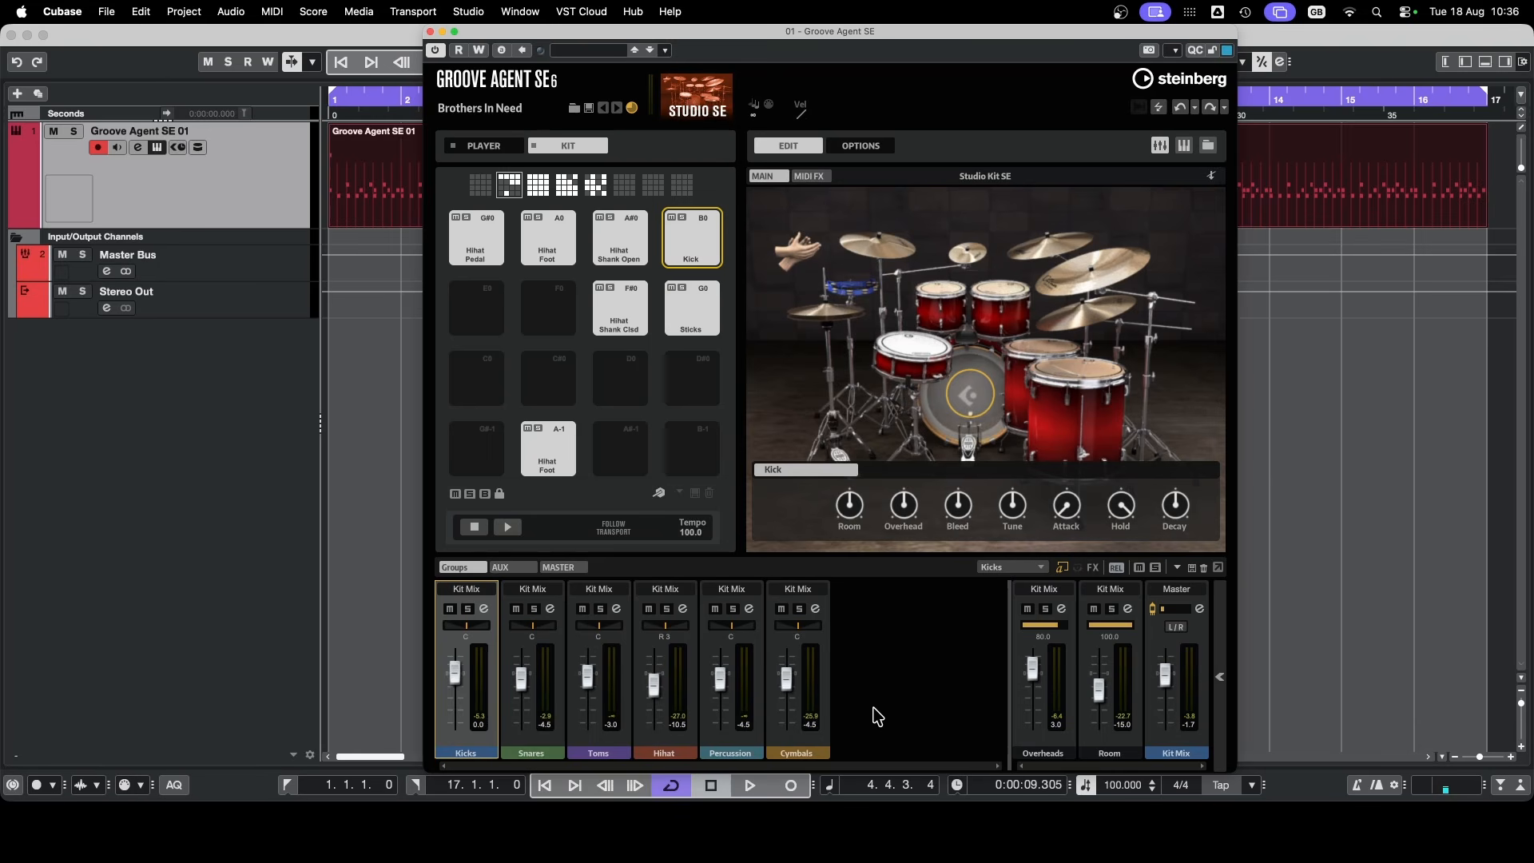
pyautogui.click(1024, 568)
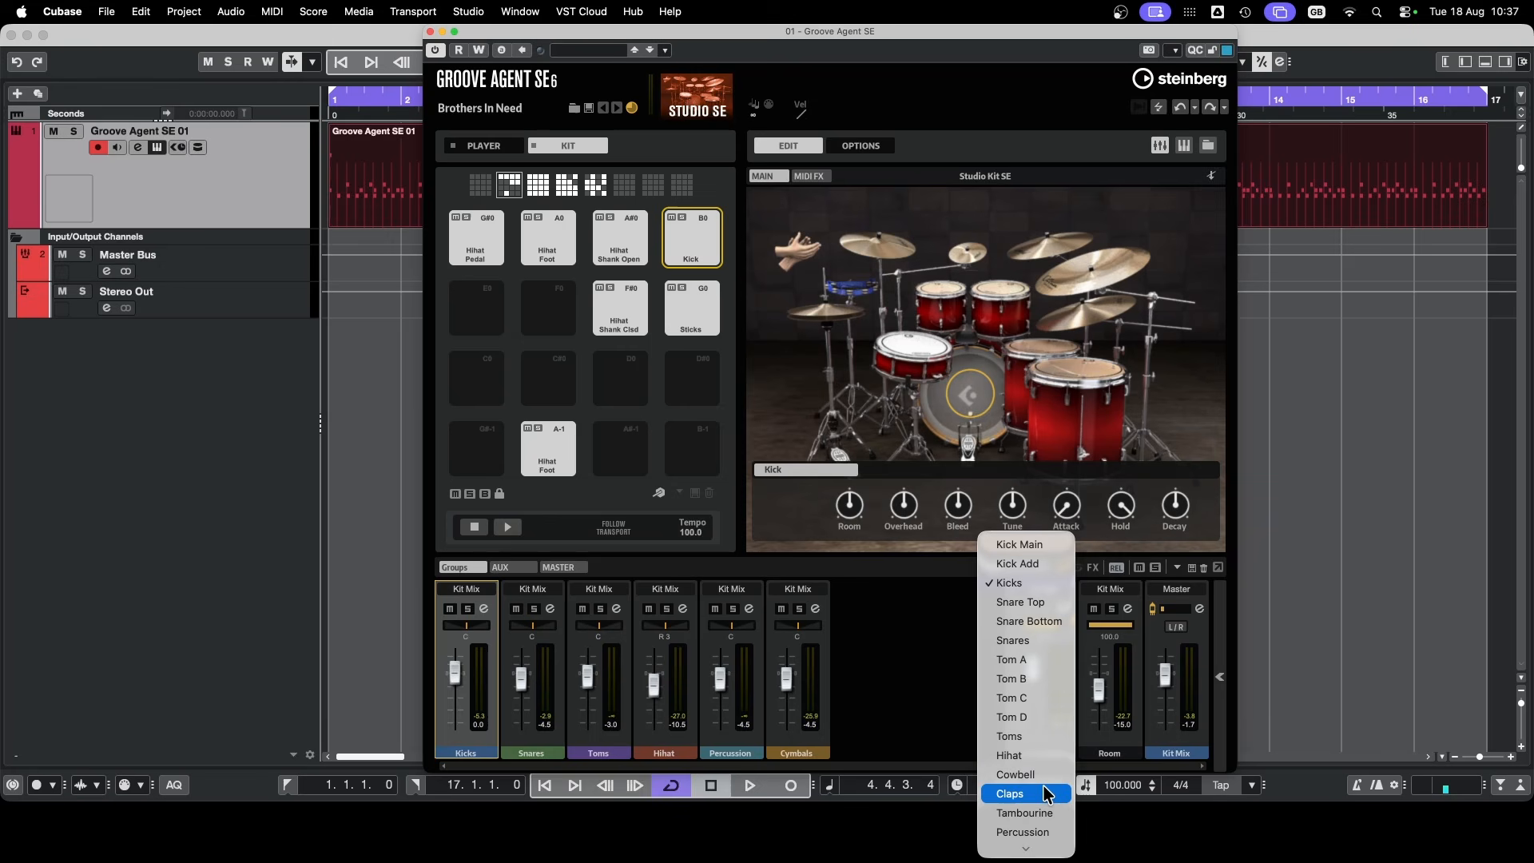
pyautogui.moveTo(1048, 848)
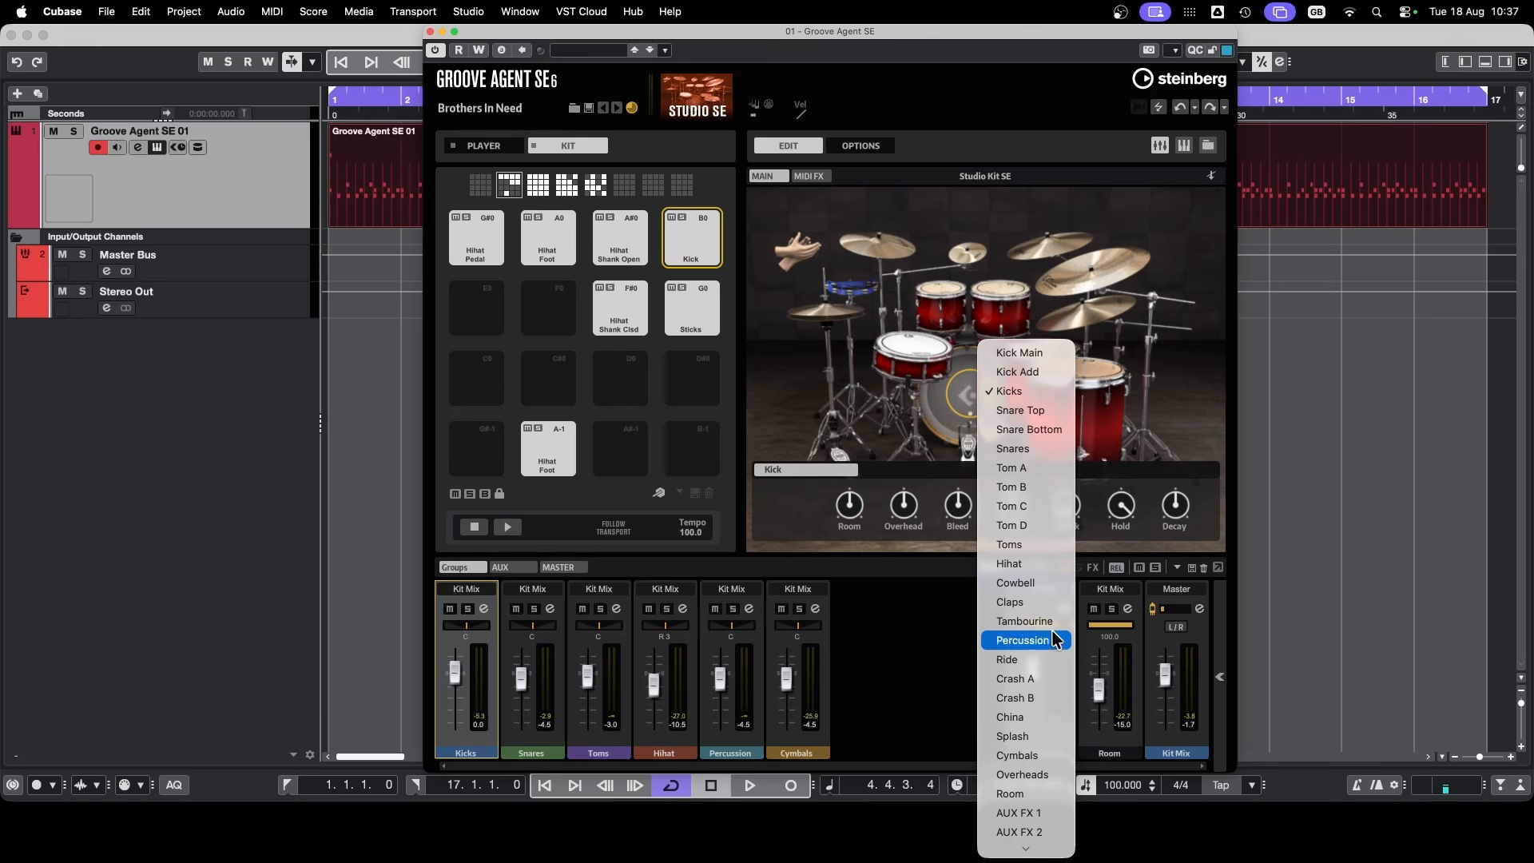
pyautogui.click(918, 639)
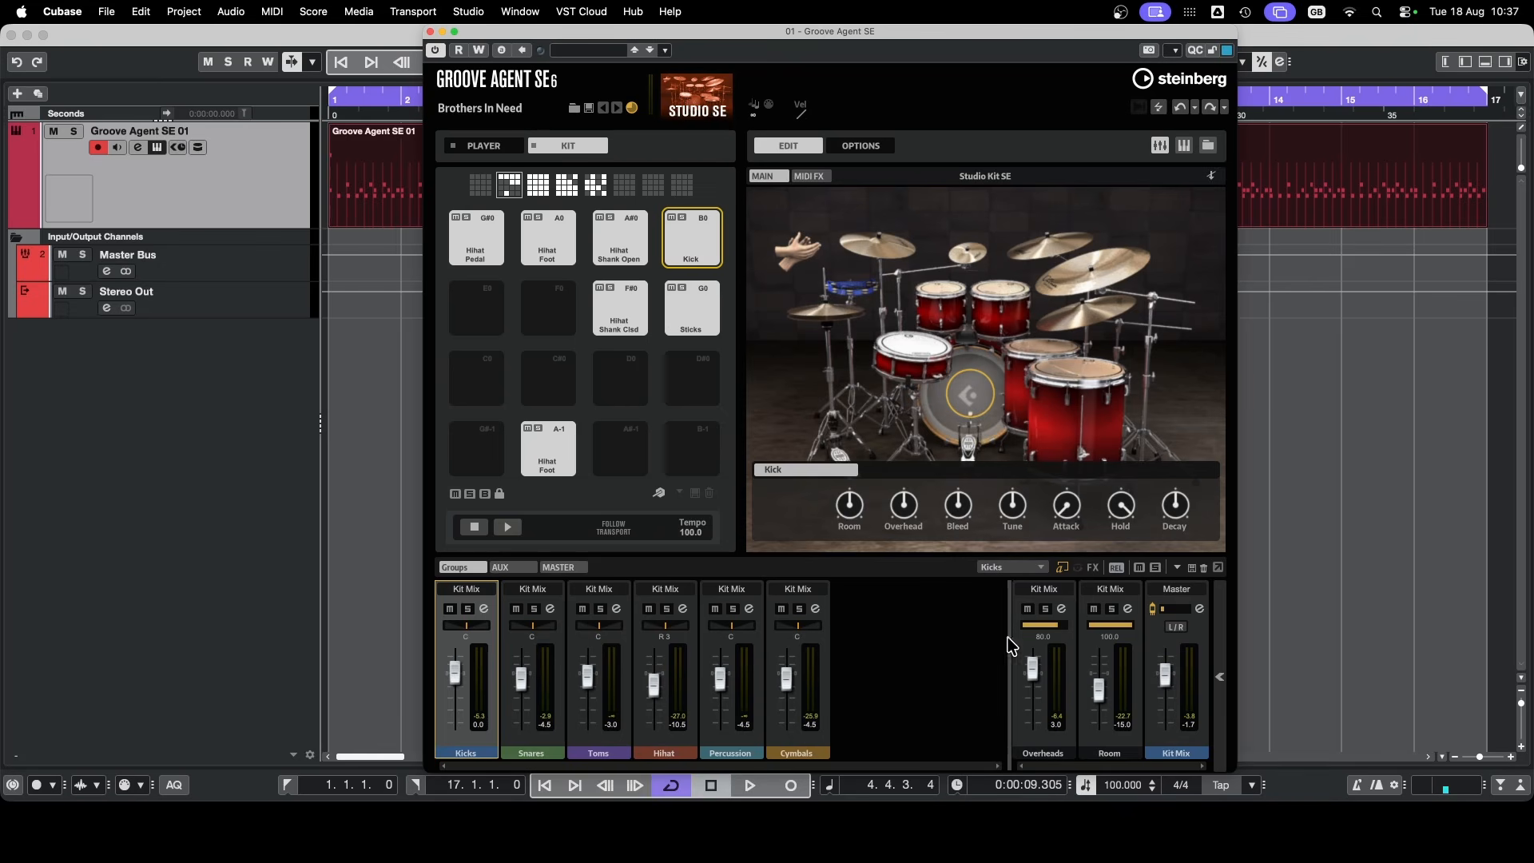
pyautogui.click(994, 567)
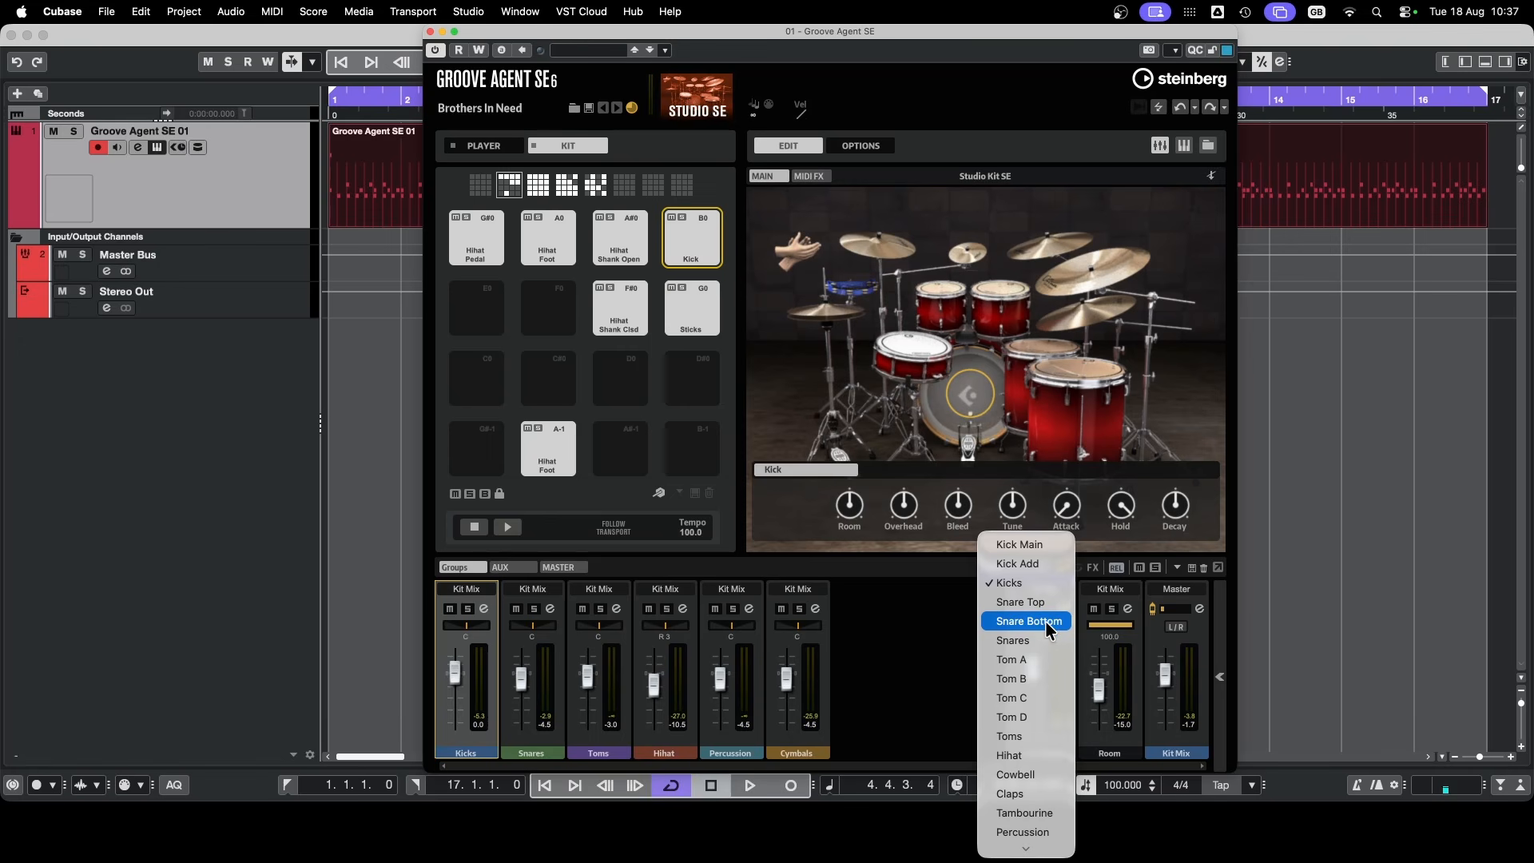
pyautogui.click(932, 659)
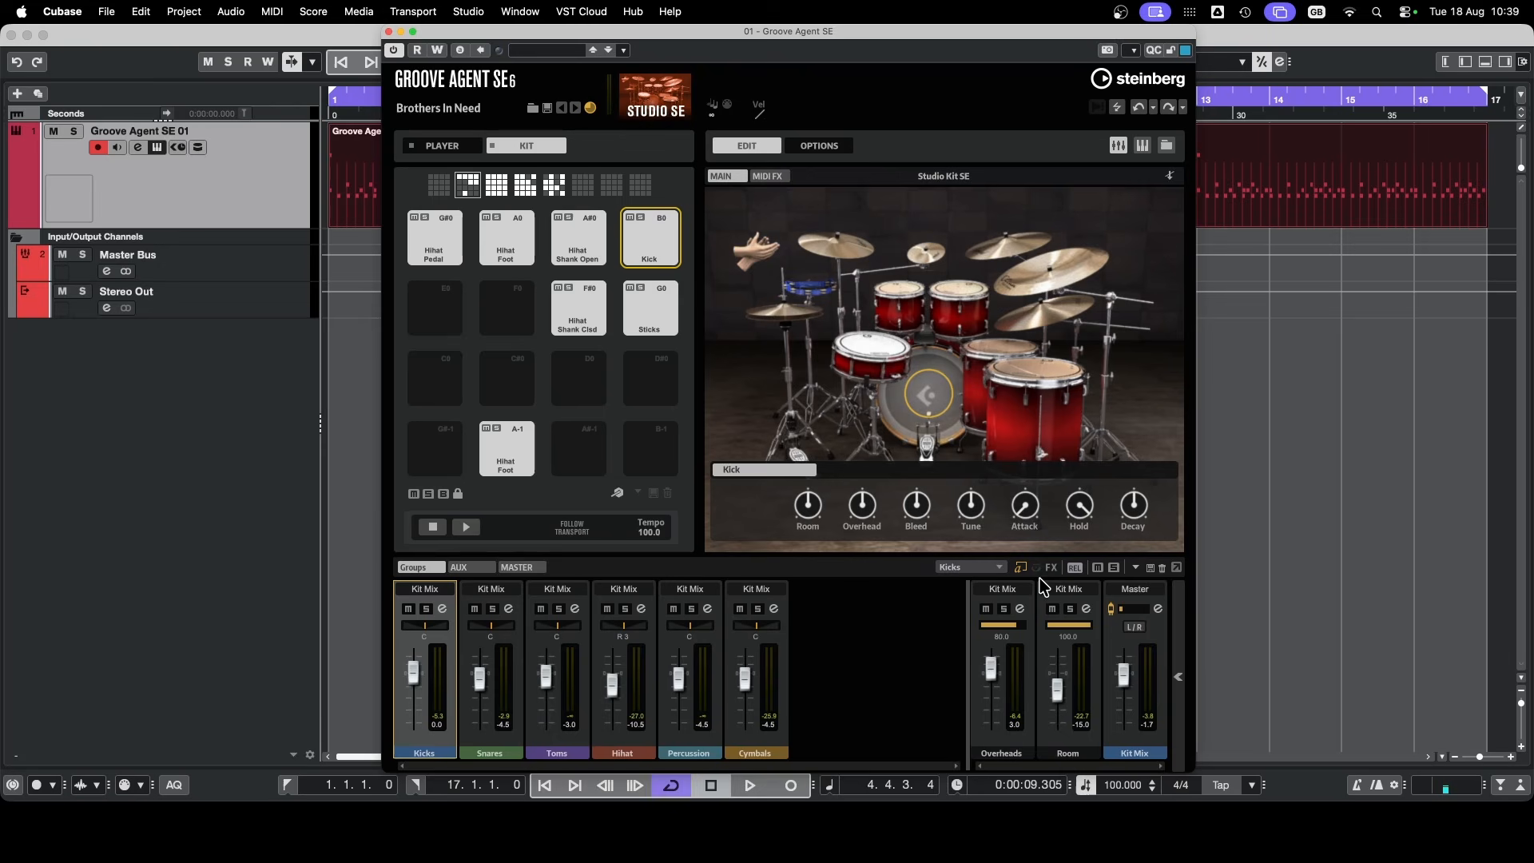
# - Examine the internal mixer's insert effects and the Kicks channel's Studio EQ, and return to the plain fader view
pyautogui.click(1038, 569)
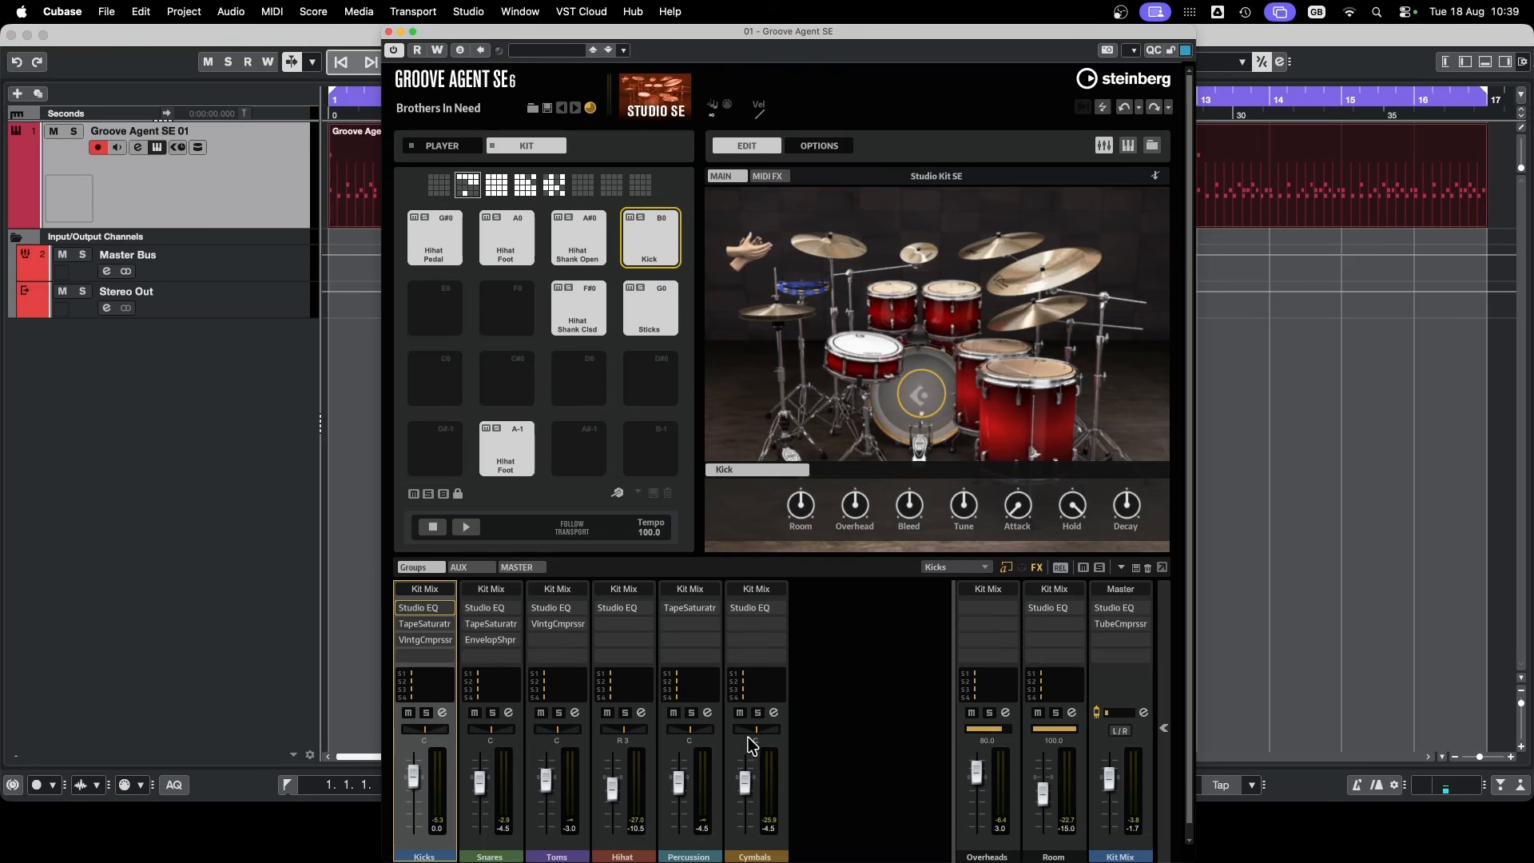
pyautogui.click(1063, 611)
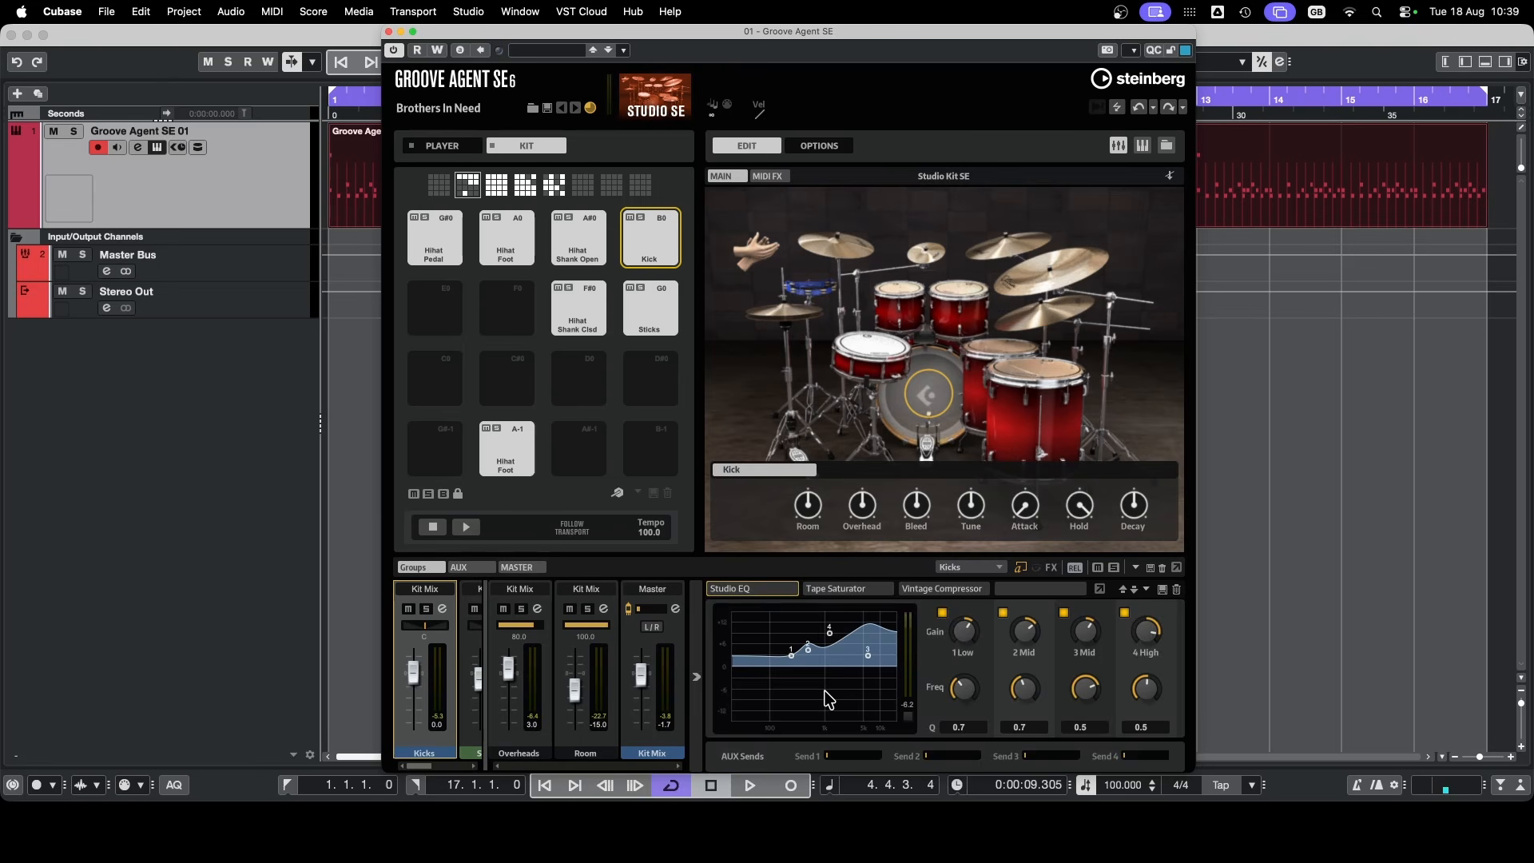
pyautogui.click(695, 676)
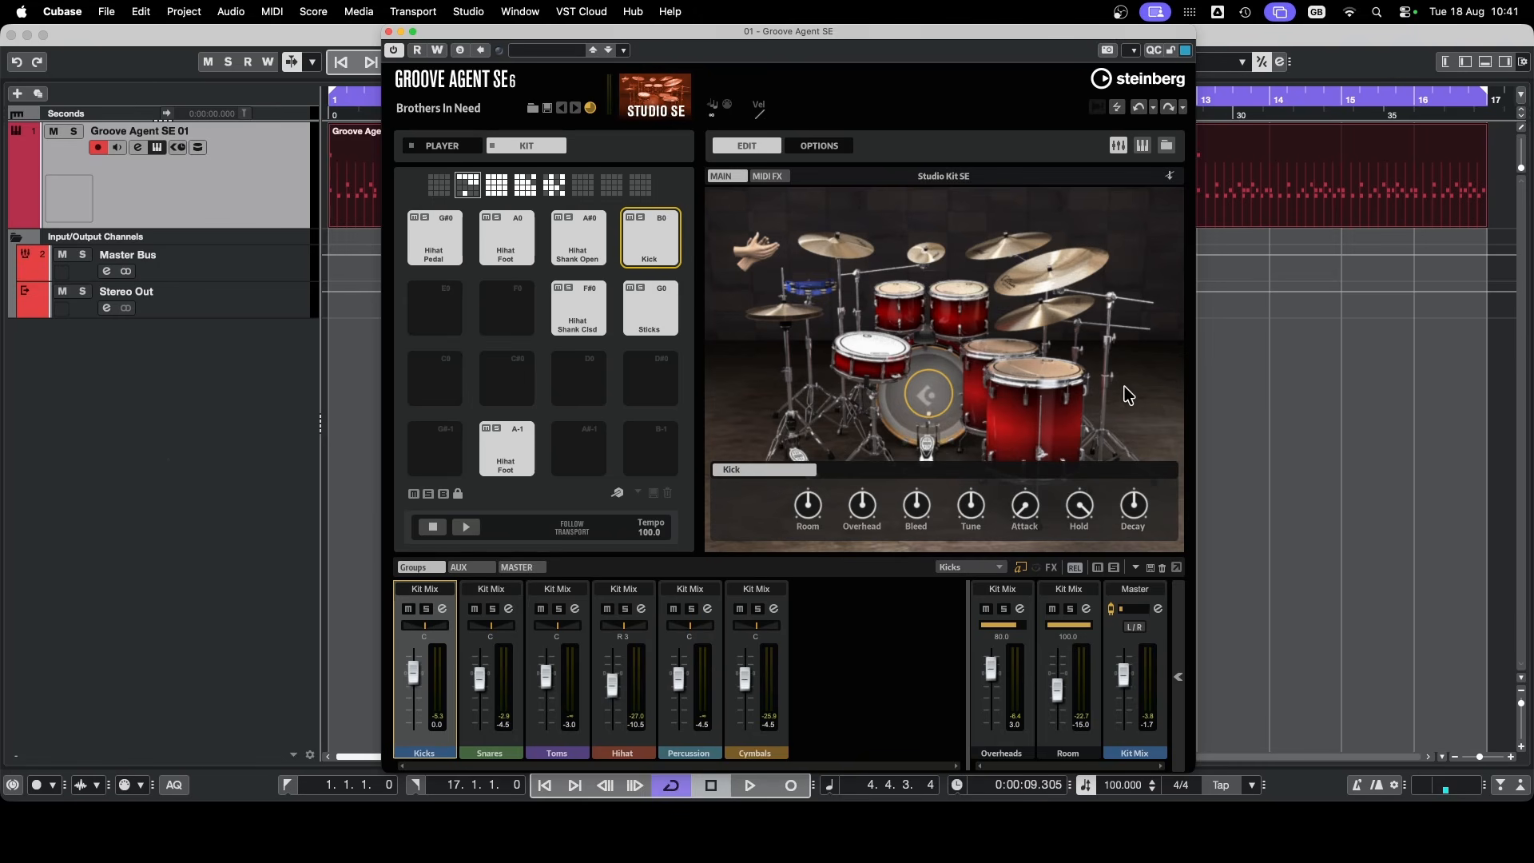
pyautogui.click(172, 467)
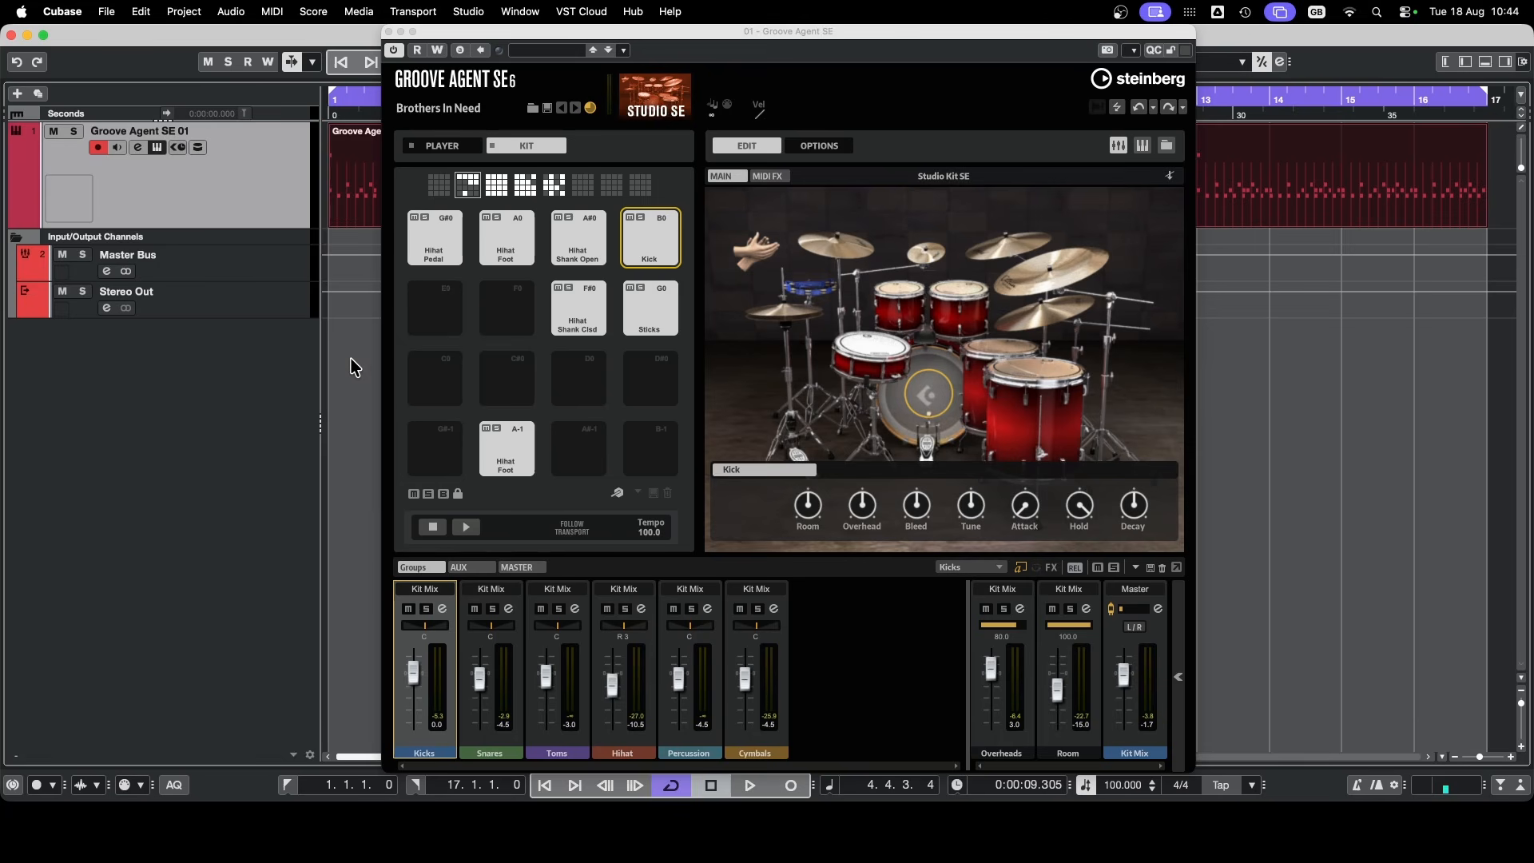
# - Activate Groove Agent's additional stereo outputs Out 2 through Out 8
pyautogui.click(756, 595)
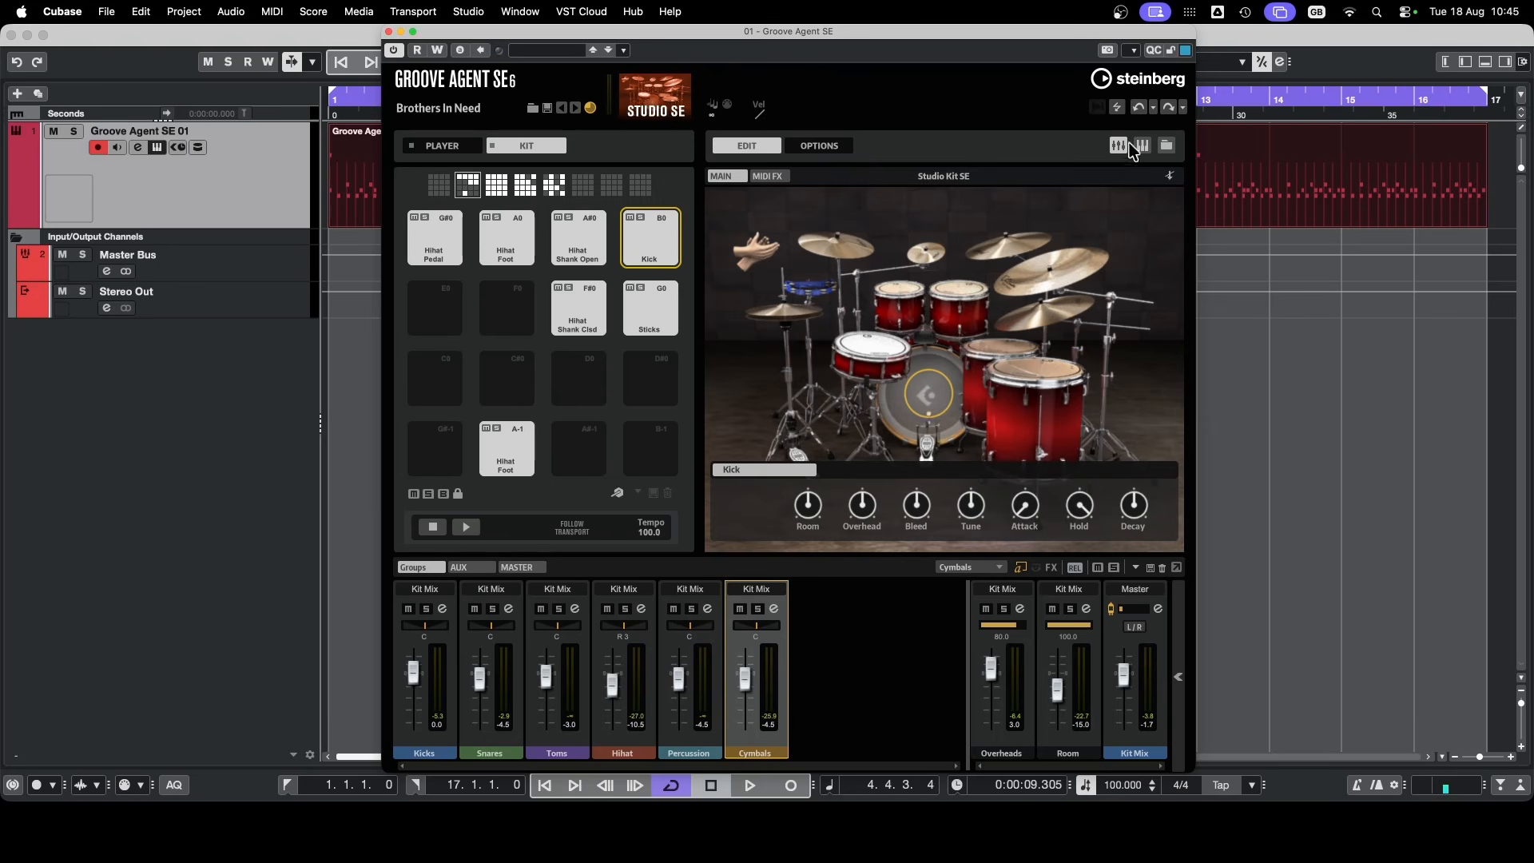
pyautogui.click(1132, 51)
pyautogui.moveTo(1171, 287)
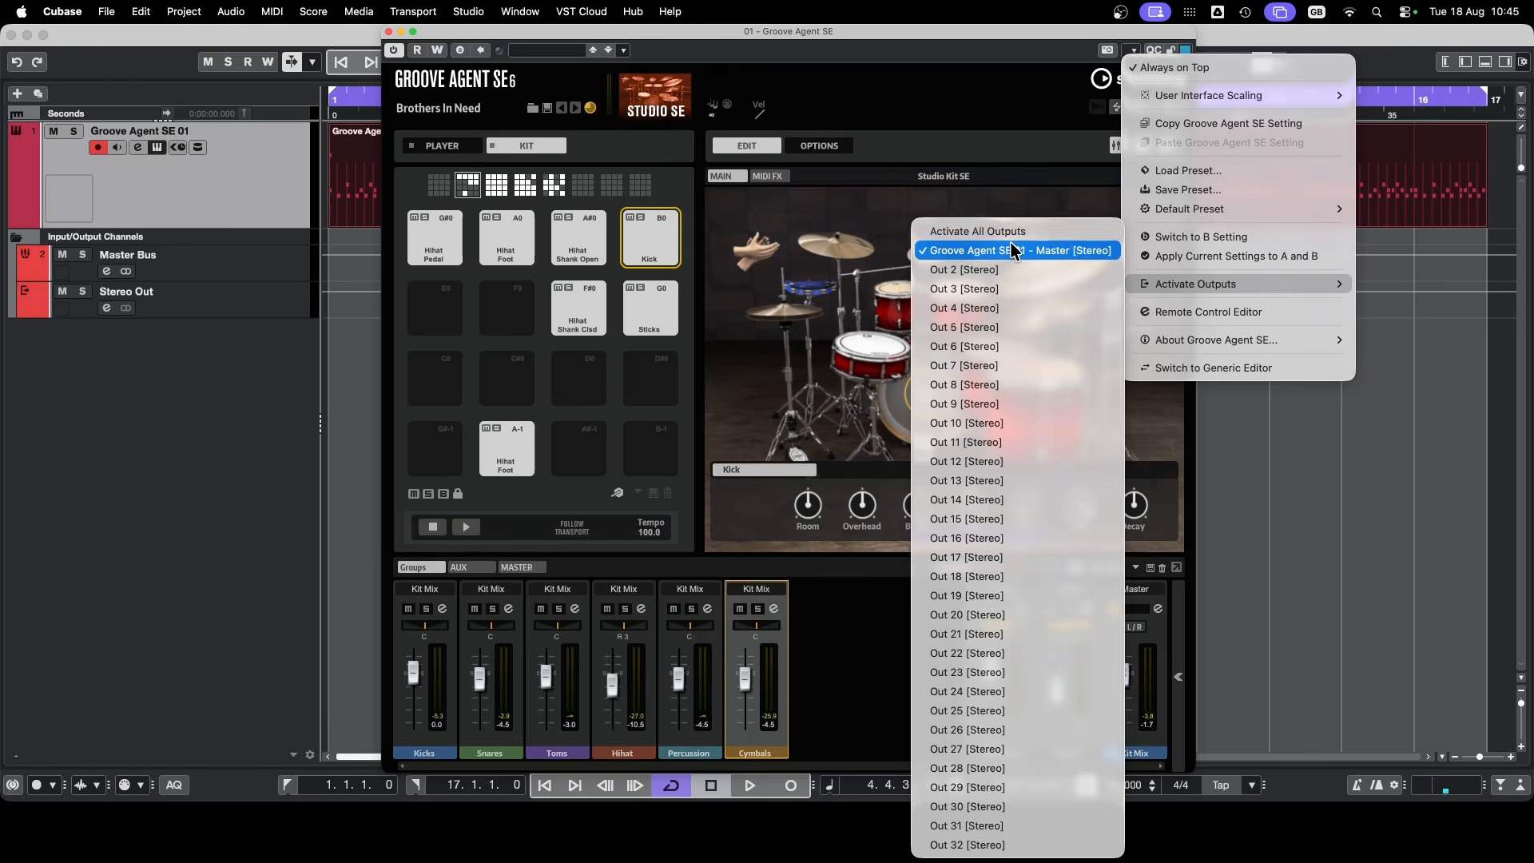
pyautogui.click(976, 272)
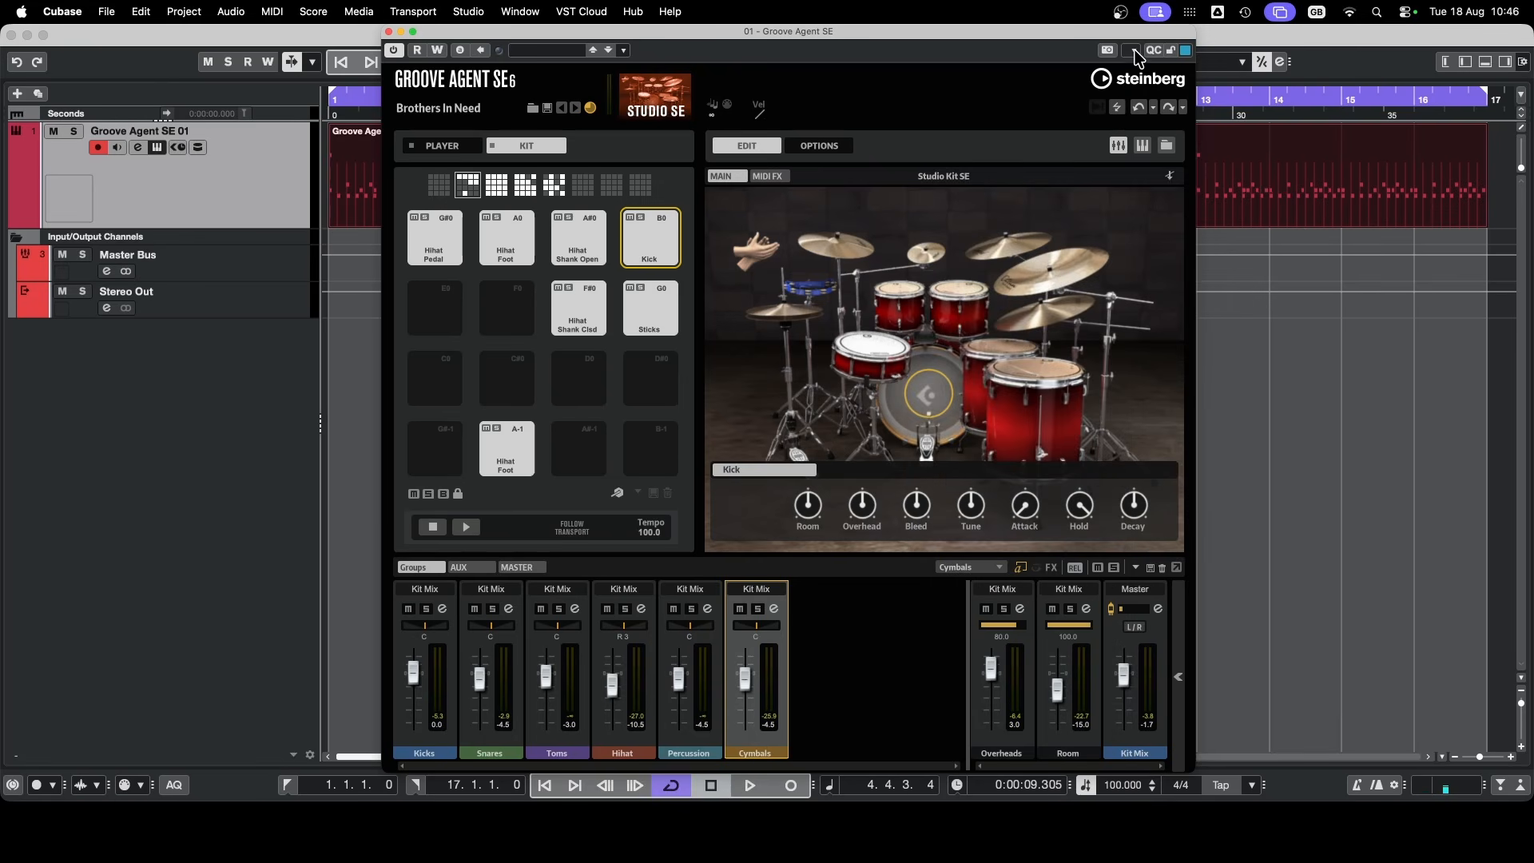
pyautogui.click(1135, 53)
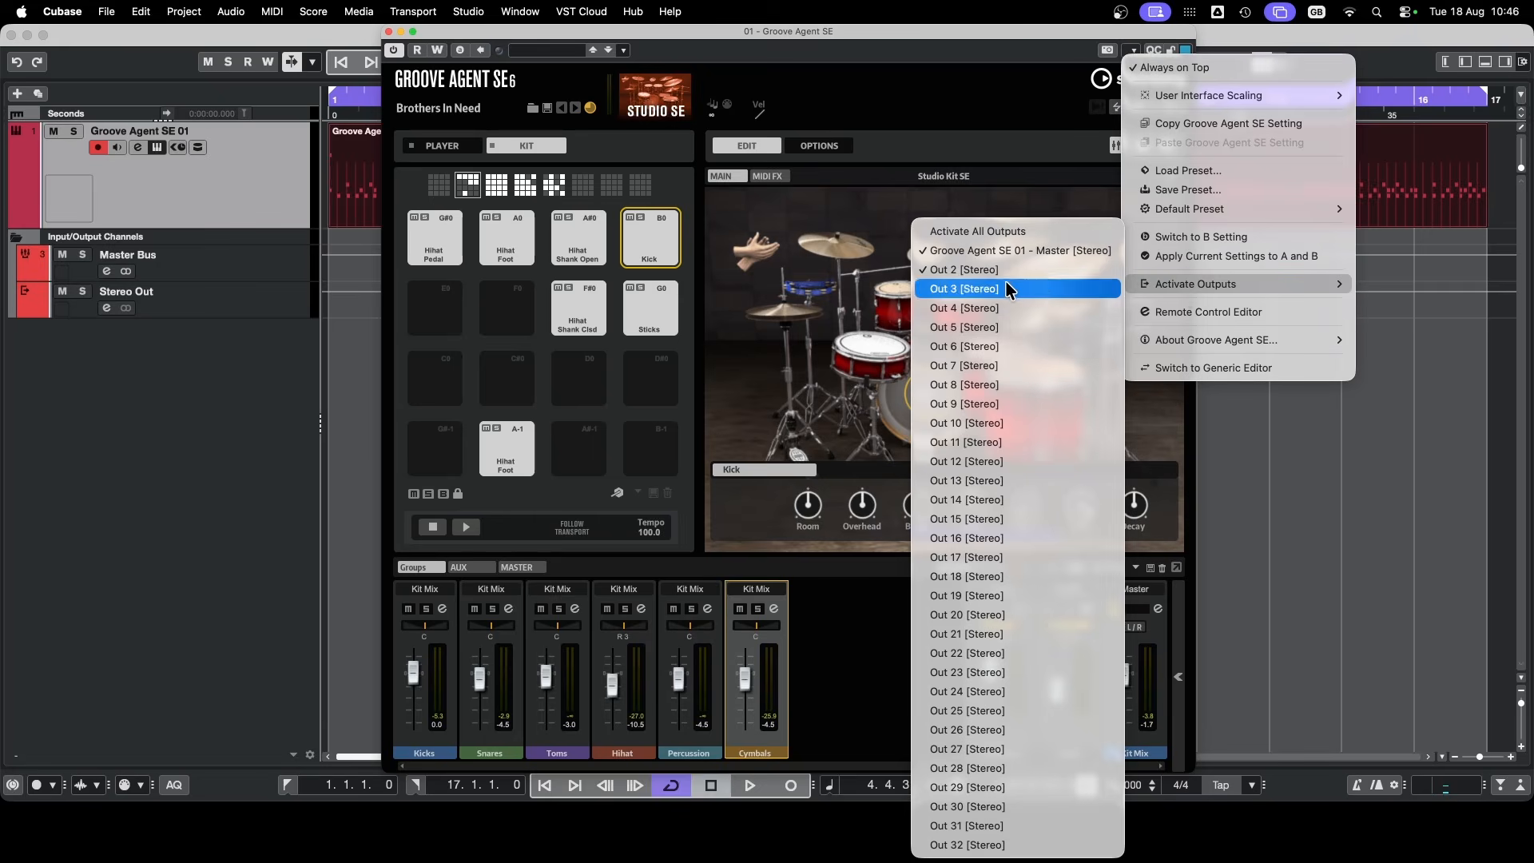
pyautogui.click(984, 289)
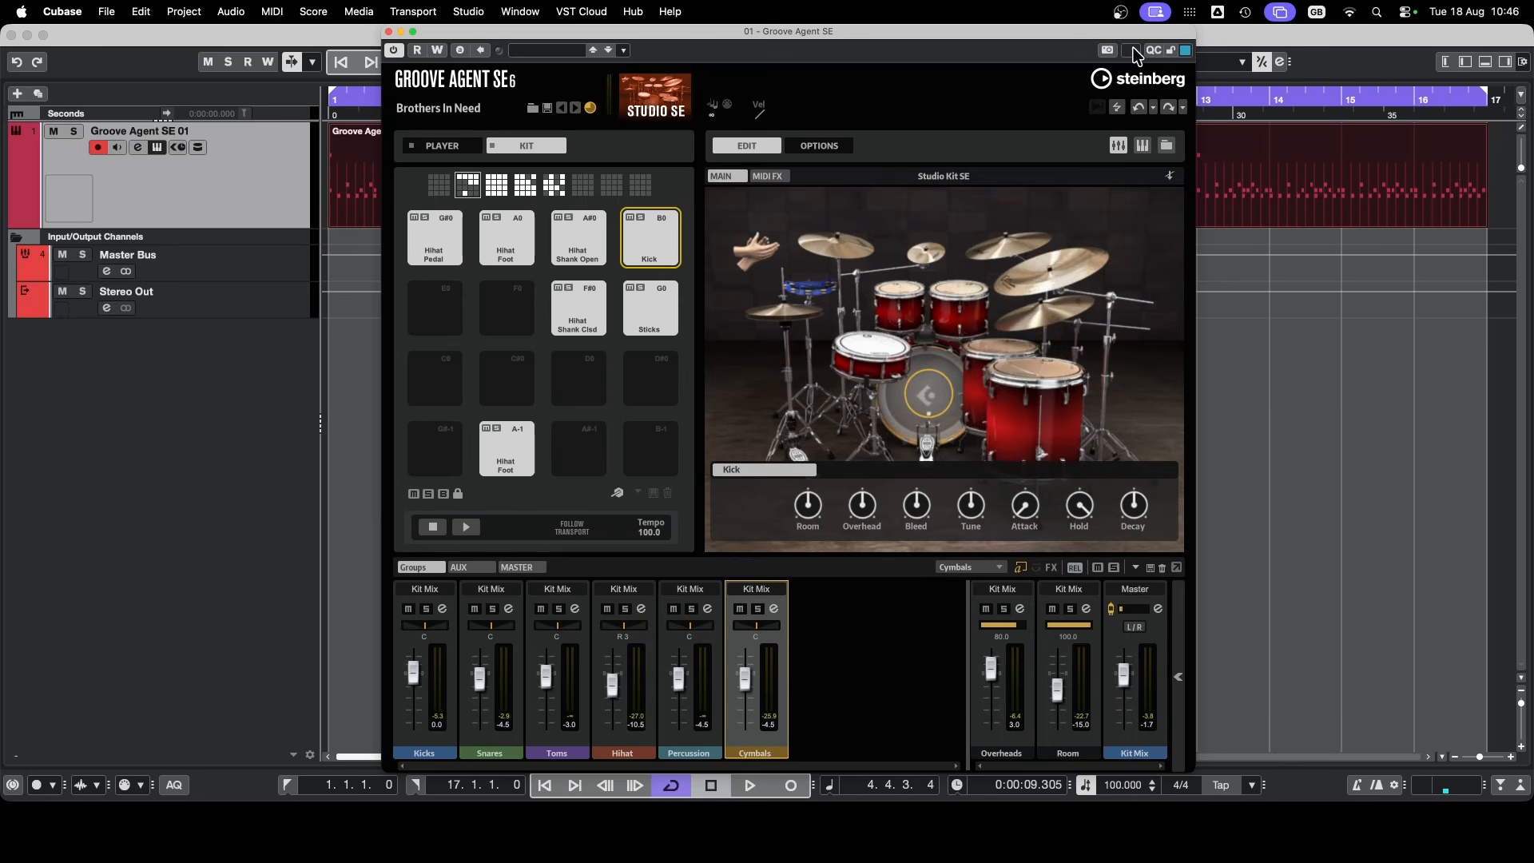
pyautogui.click(1135, 53)
pyautogui.moveTo(1159, 284)
pyautogui.click(999, 306)
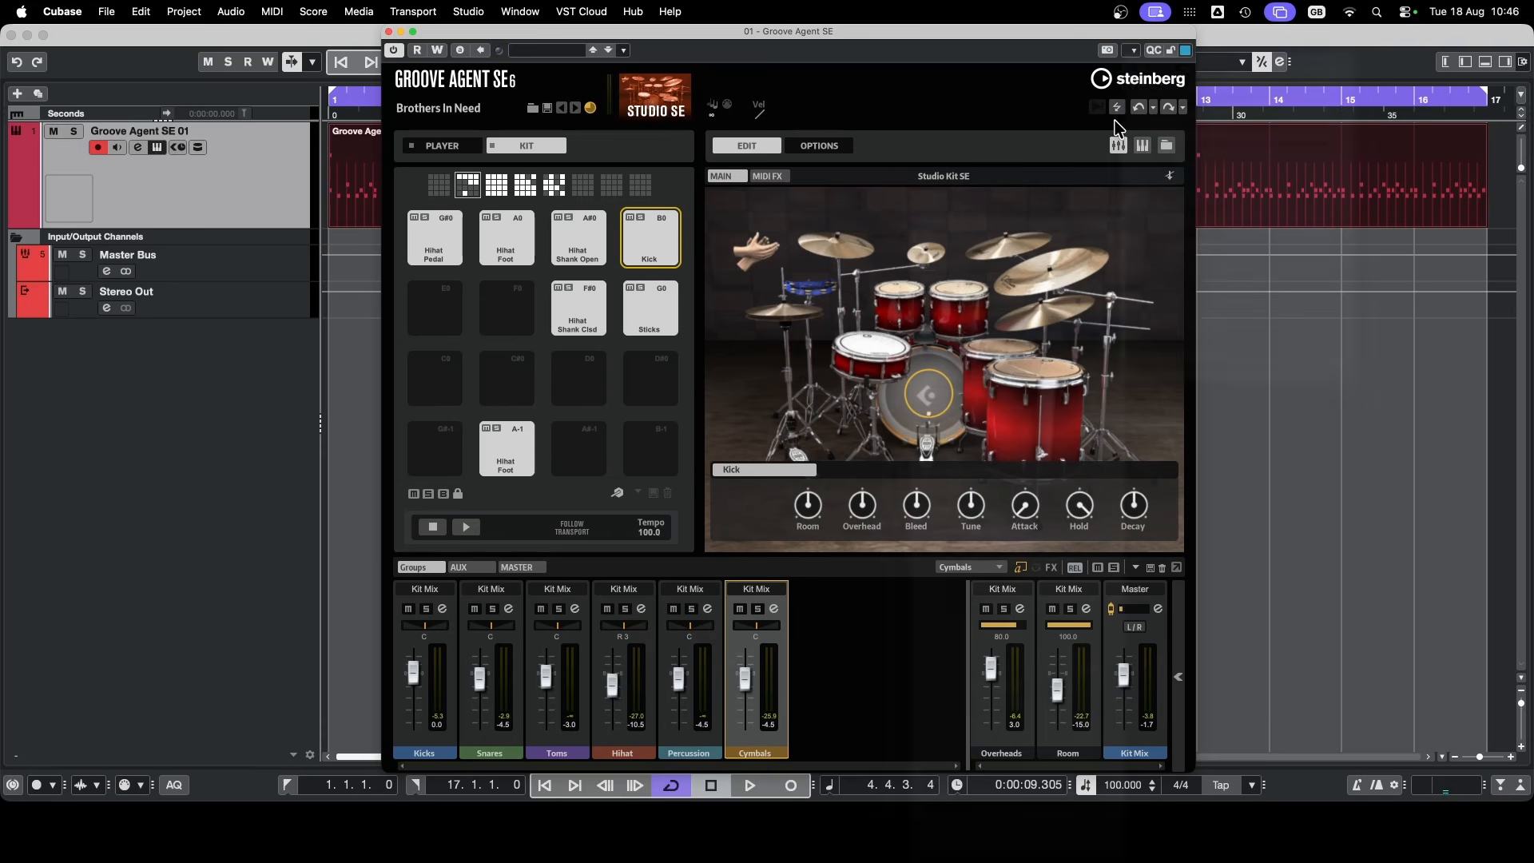
pyautogui.click(1132, 51)
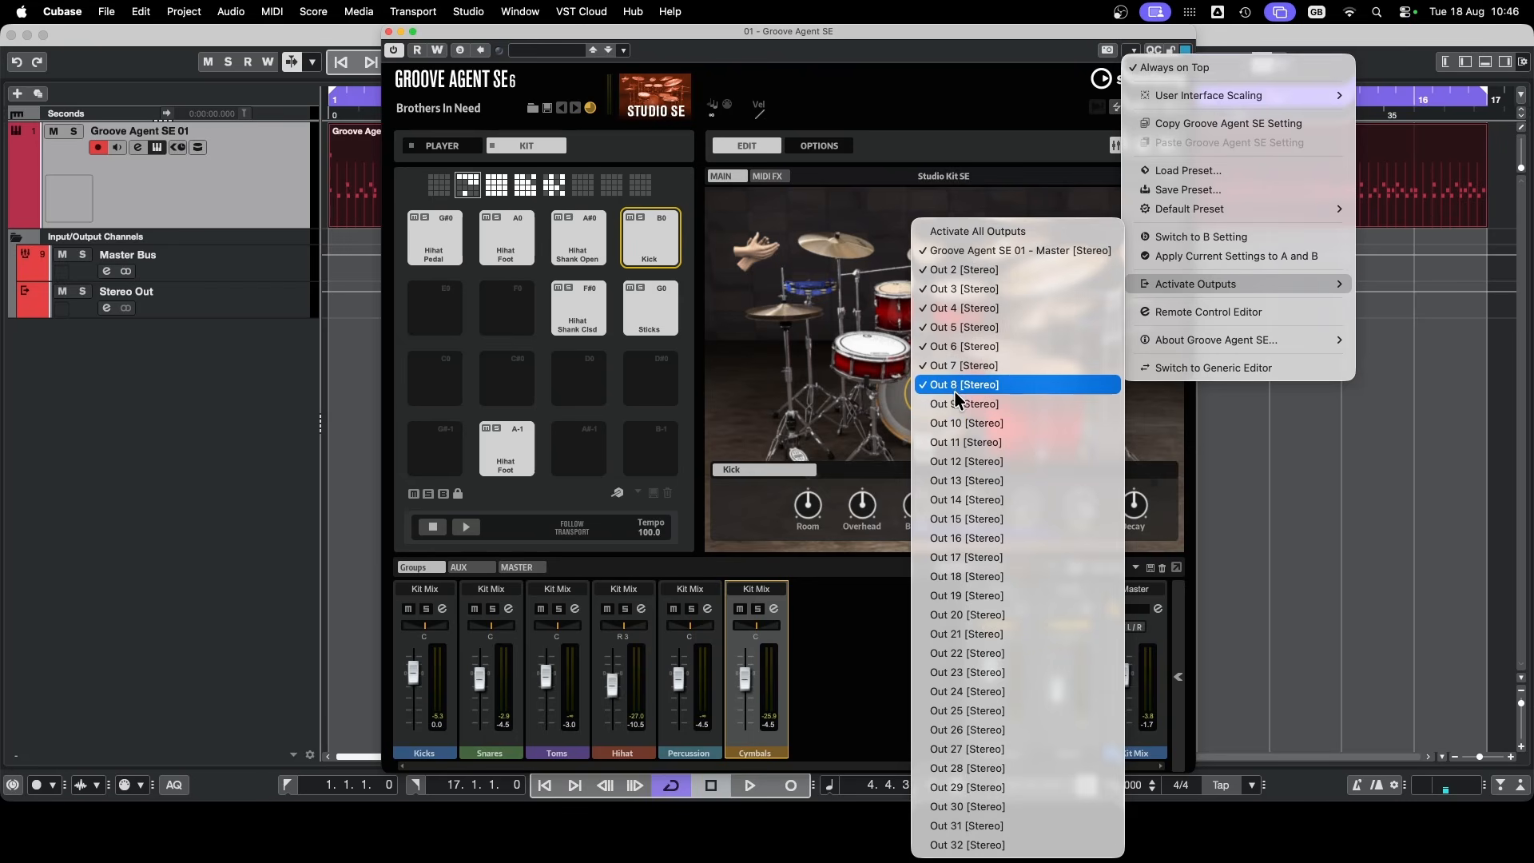
pyautogui.click(956, 386)
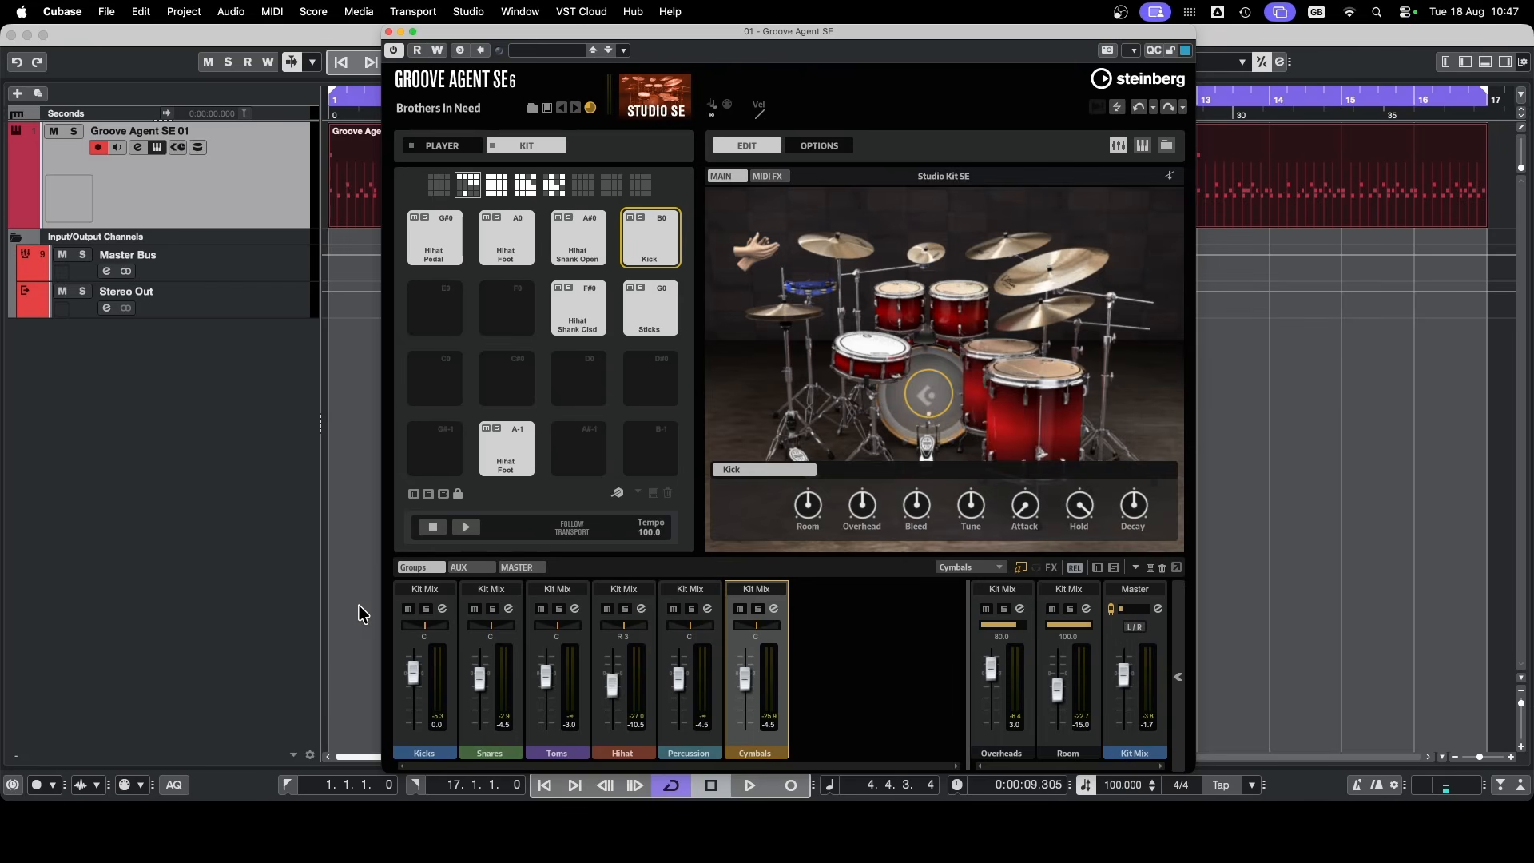
# - Open the MixConsole beside the Groove Agent window and rename the Groove Agent SE 01 channel as Kick
pyautogui.press('F3')
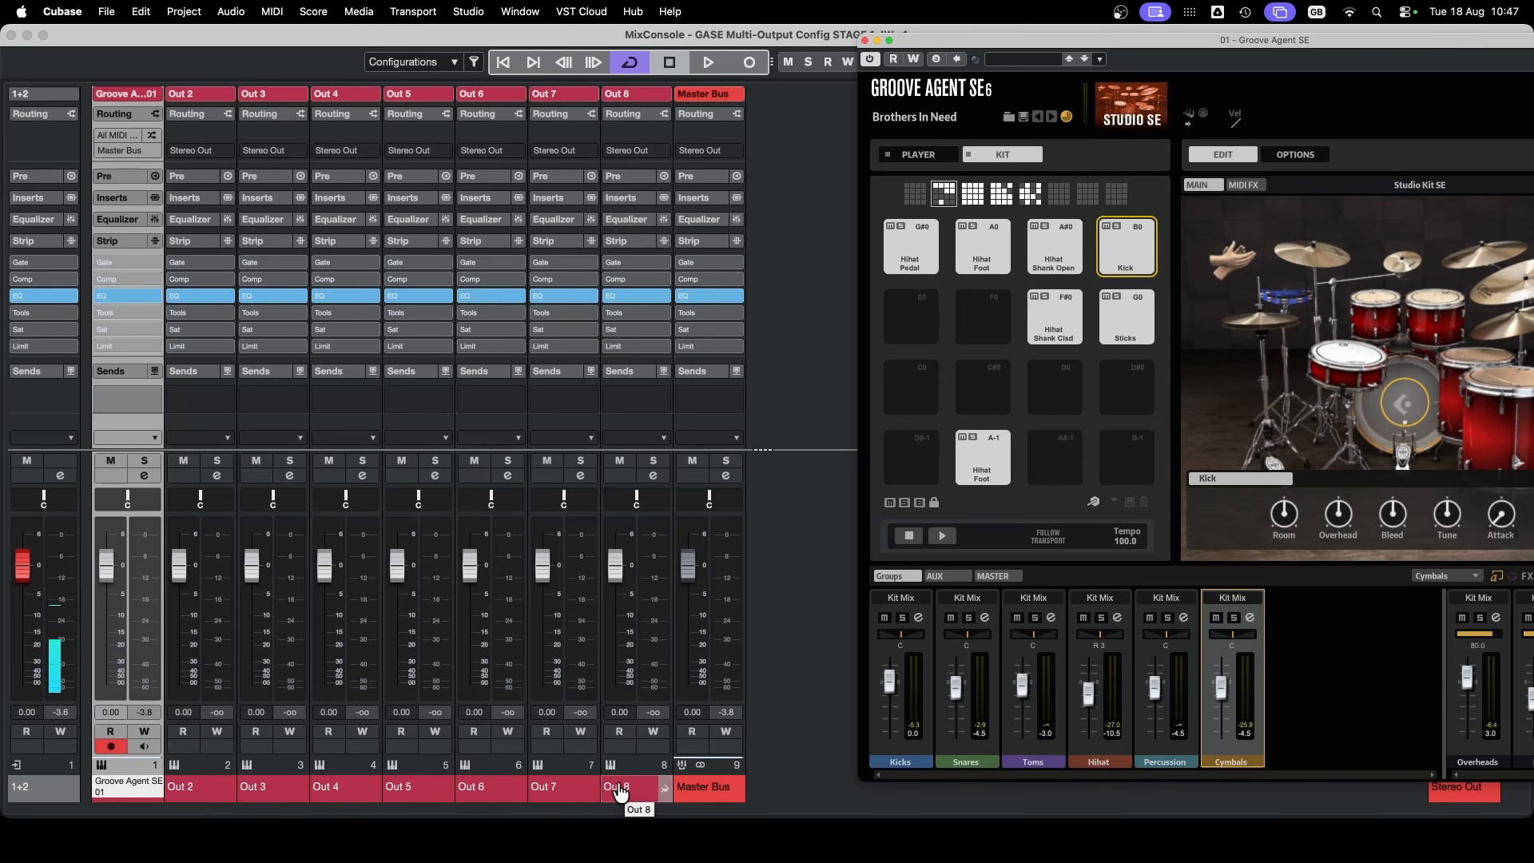
pyautogui.moveTo(980, 39); pyautogui.dragTo(779, 30)
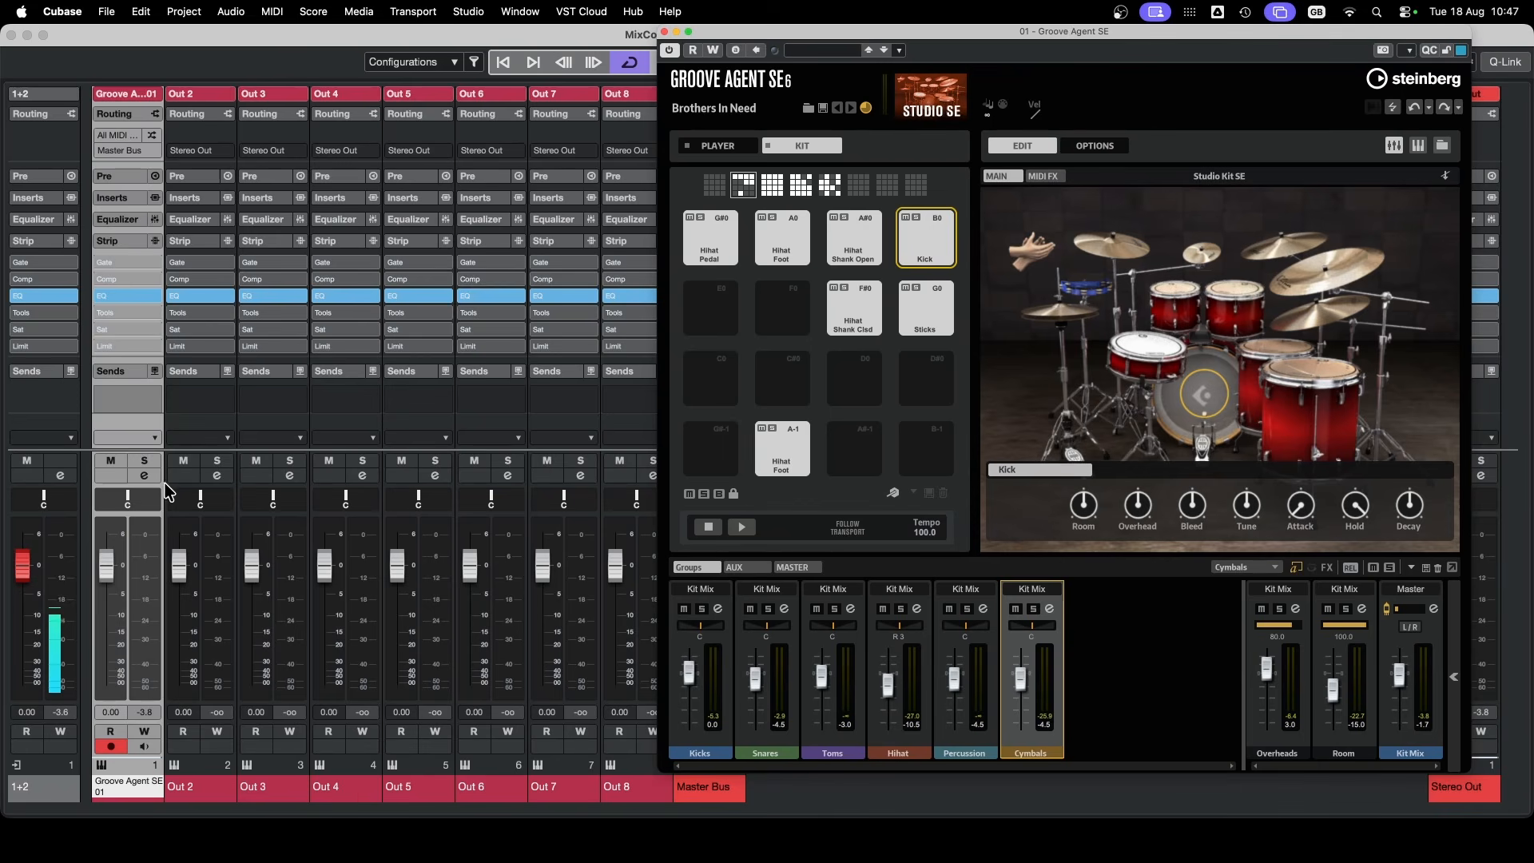
pyautogui.doubleClick(108, 787)
pyautogui.write('Kick')
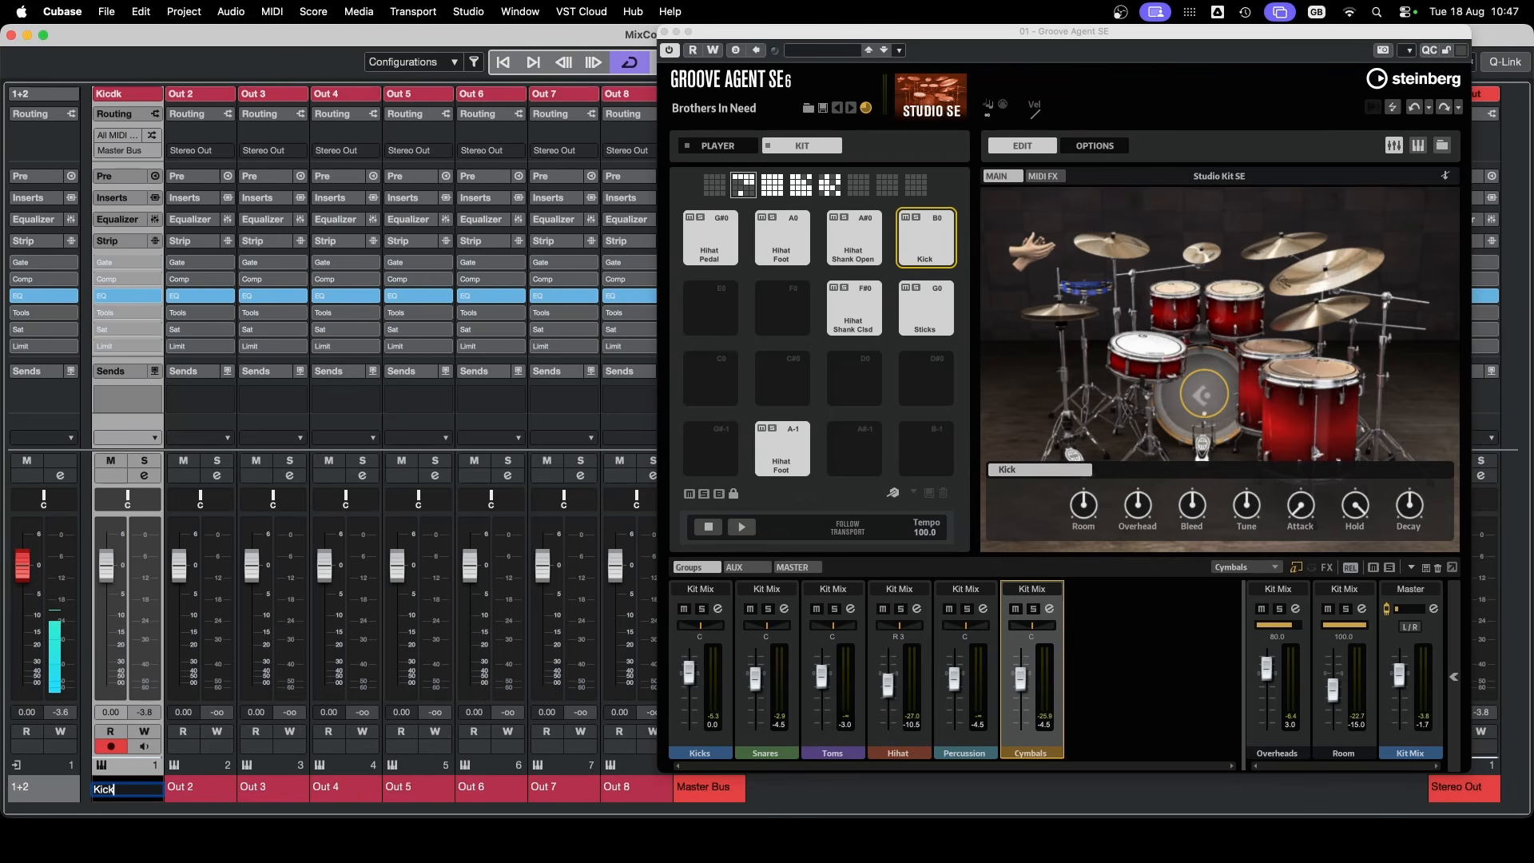
pyautogui.press('Return')
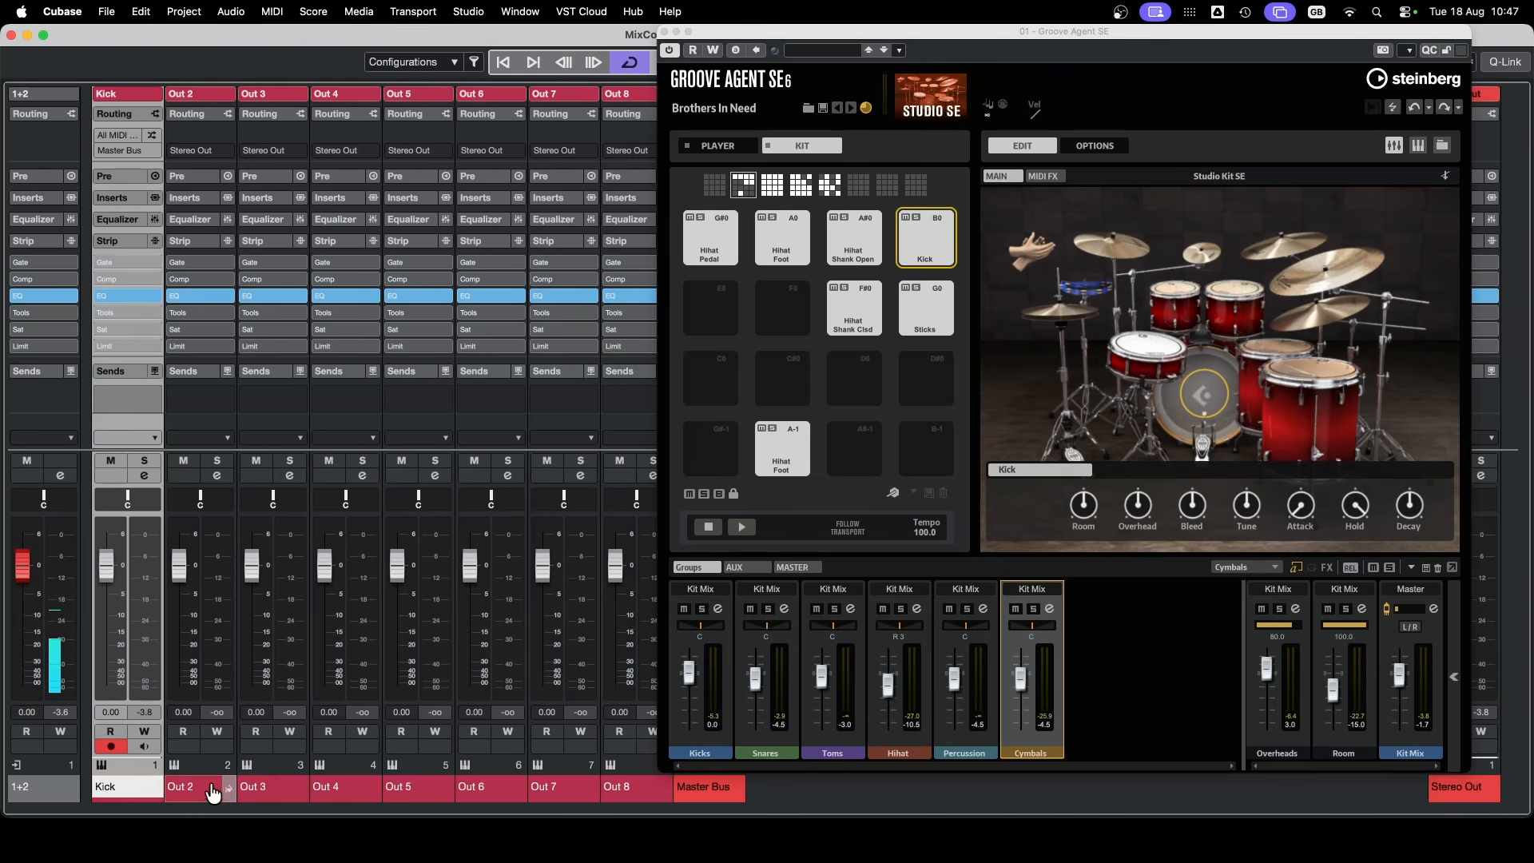
# - Rename the Out 2 through Out 8 channels as Snare, Tom, Hihat, Percussion, Cymbals, Overheads and Room
pyautogui.click(210, 791)
pyautogui.doubleClick(207, 791)
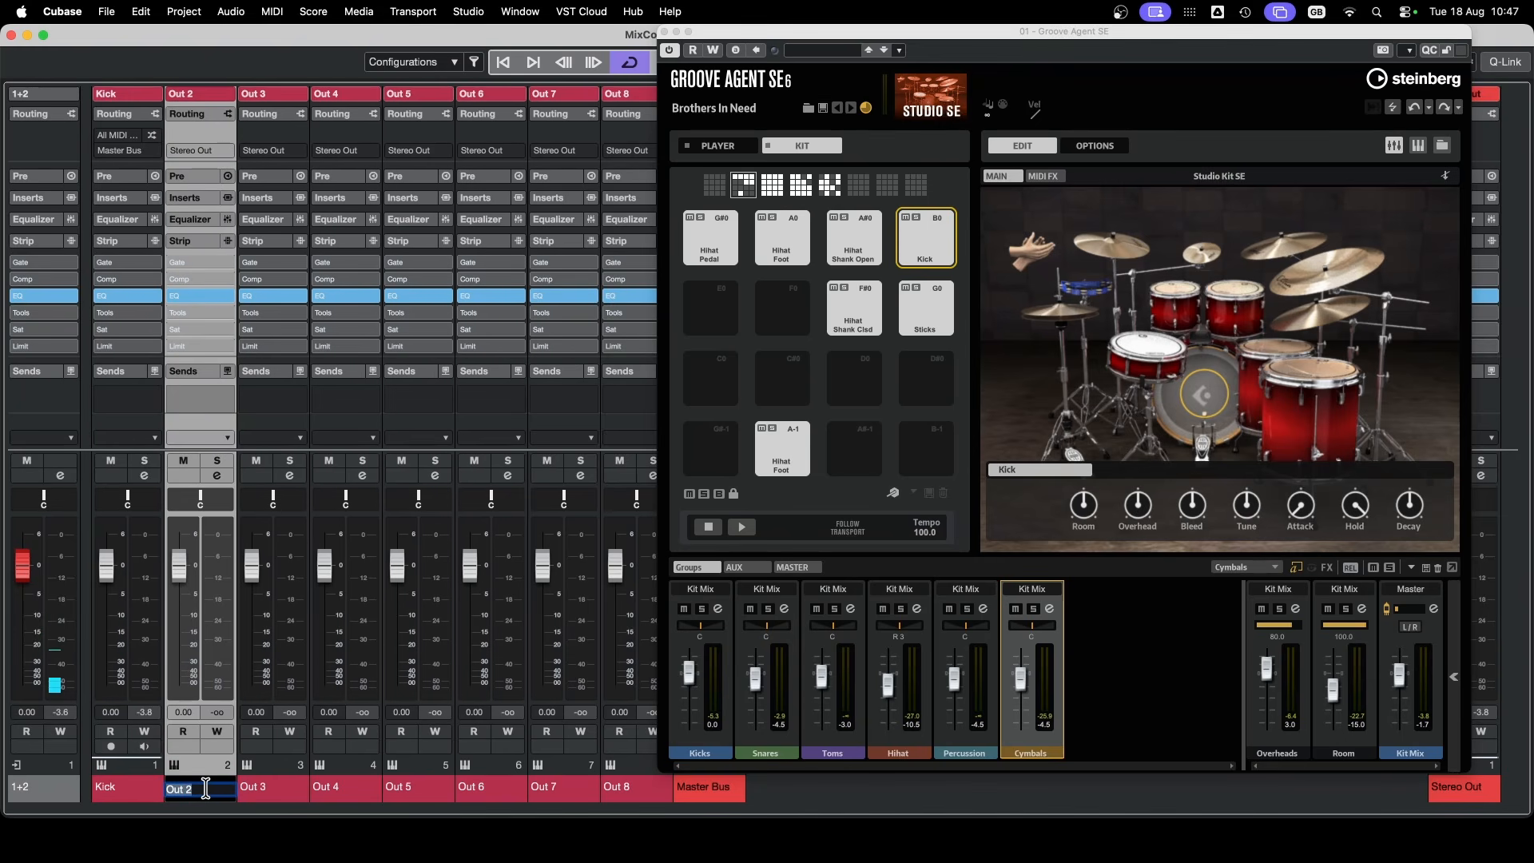
pyautogui.write('Snare')
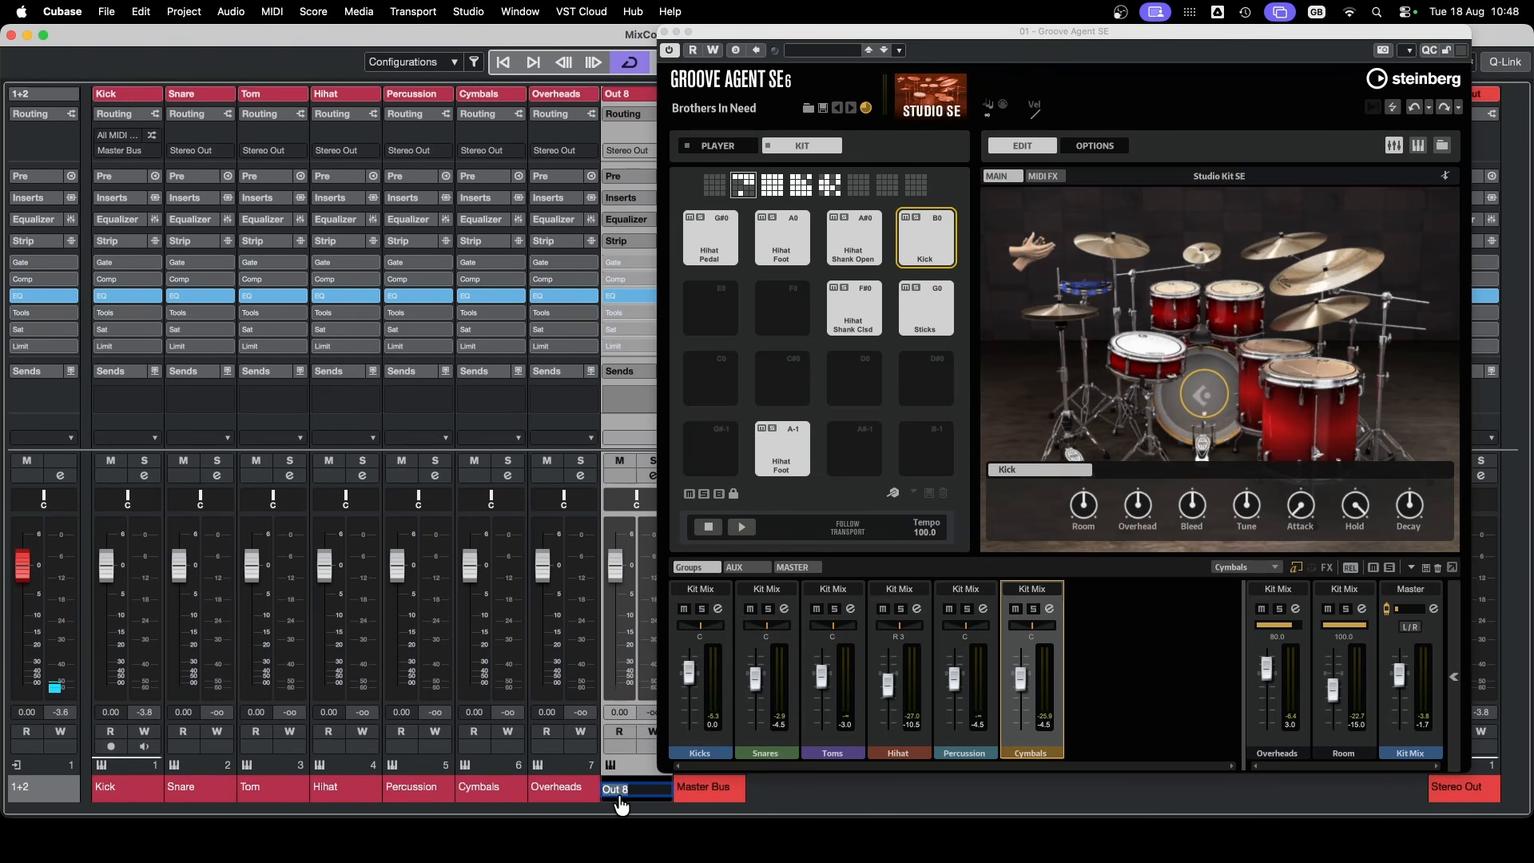
pyautogui.write('om')
pyautogui.press('Return')
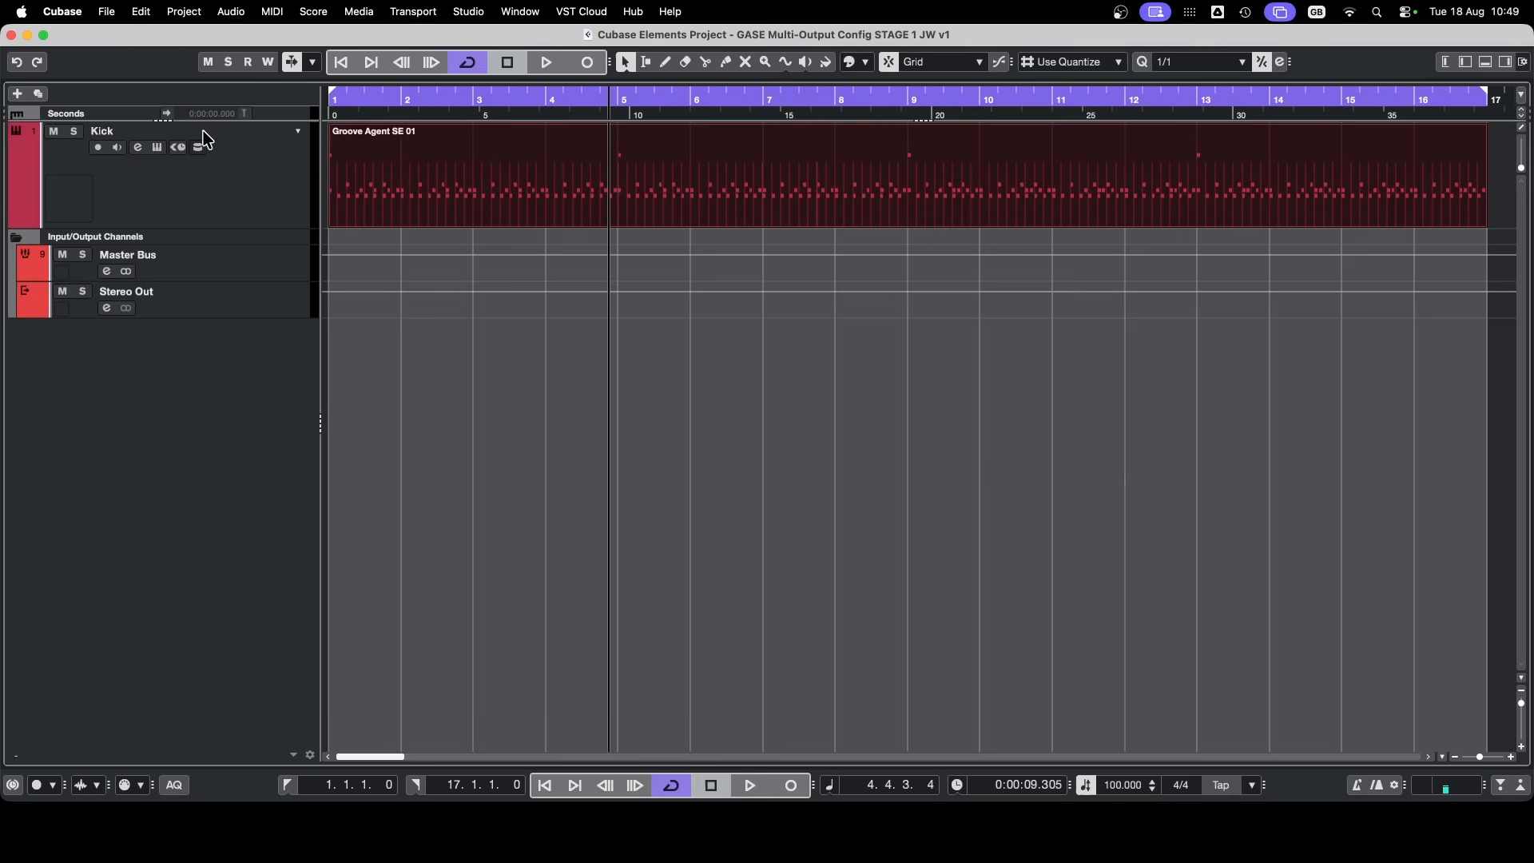
# - Add a stereo group track named Drum Bus in the project, with its output routed to Master Bus
pyautogui.click(17, 95)
pyautogui.click(647, 320)
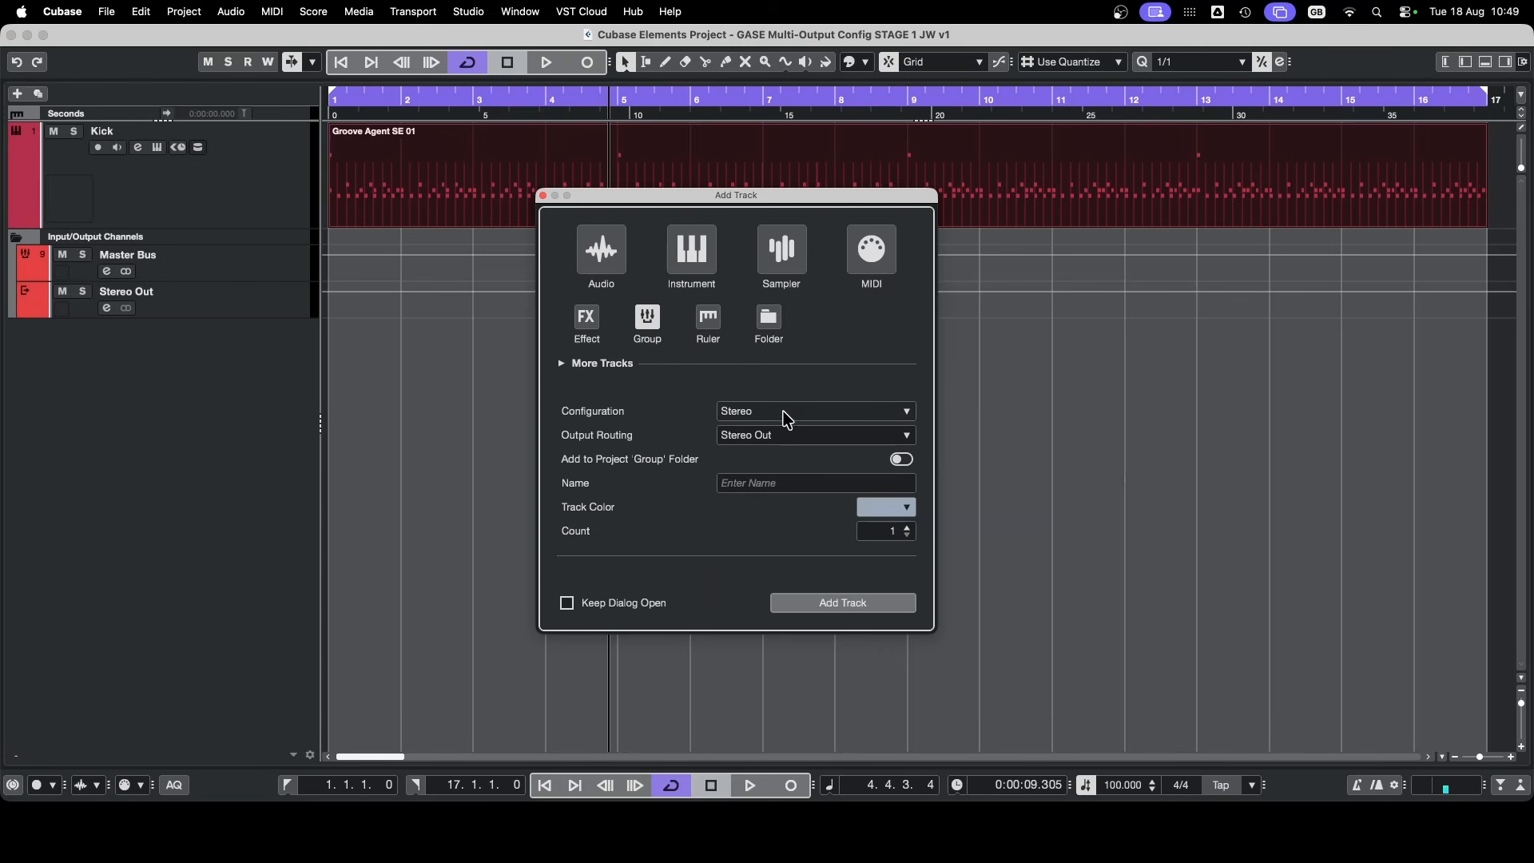
pyautogui.click(790, 435)
pyautogui.click(801, 567)
pyautogui.click(760, 483)
pyautogui.write('Drum Bus')
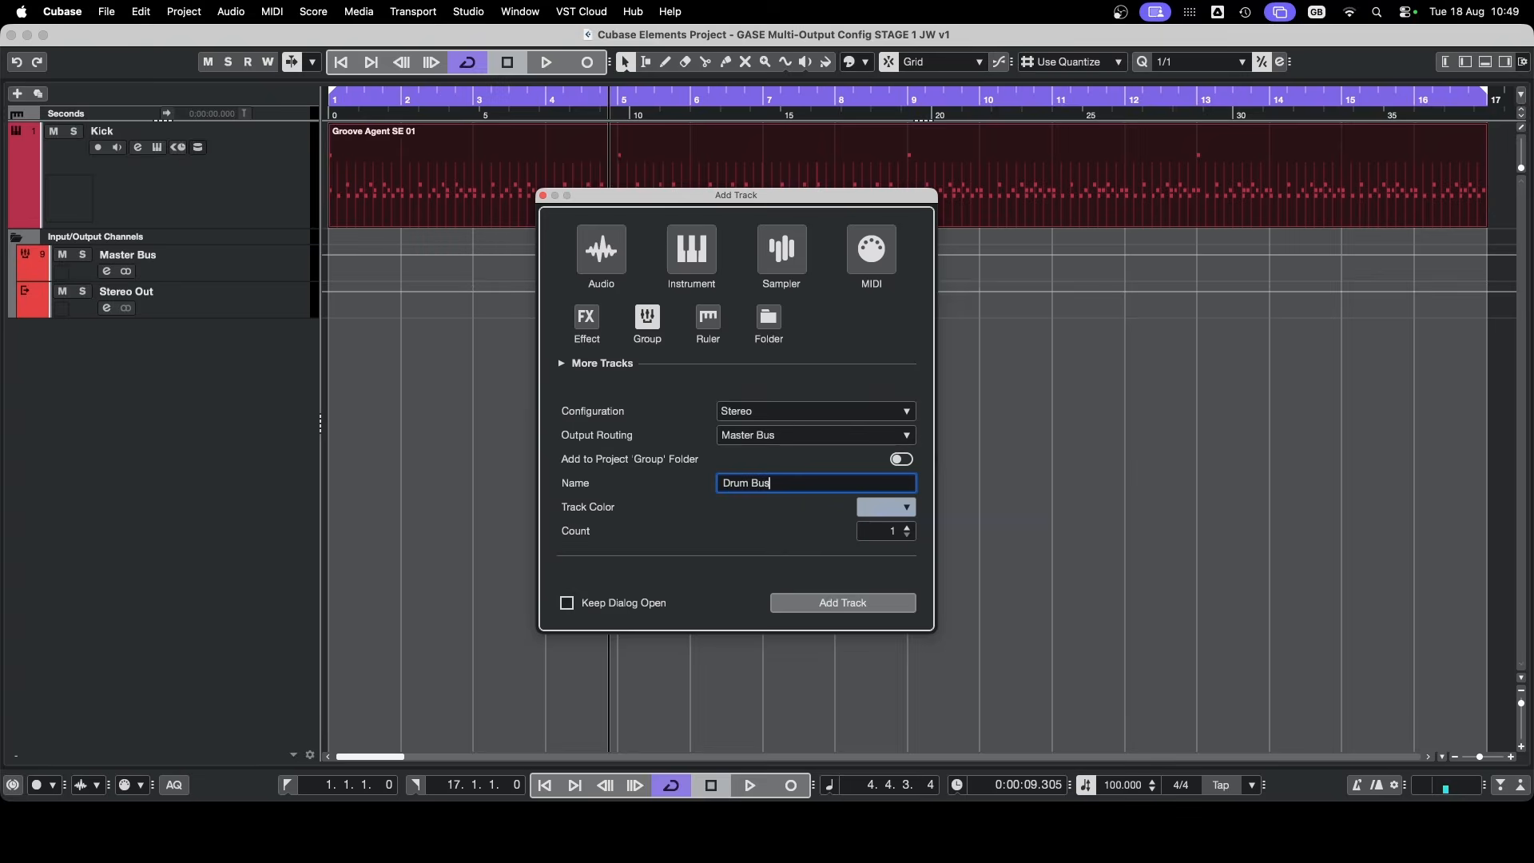
pyautogui.press('Return')
# - Select the eight drum channels from Kick to Room in the MixConsole, link them with Q-Link and route their outputs to Drum Bus
pyautogui.press('F3')
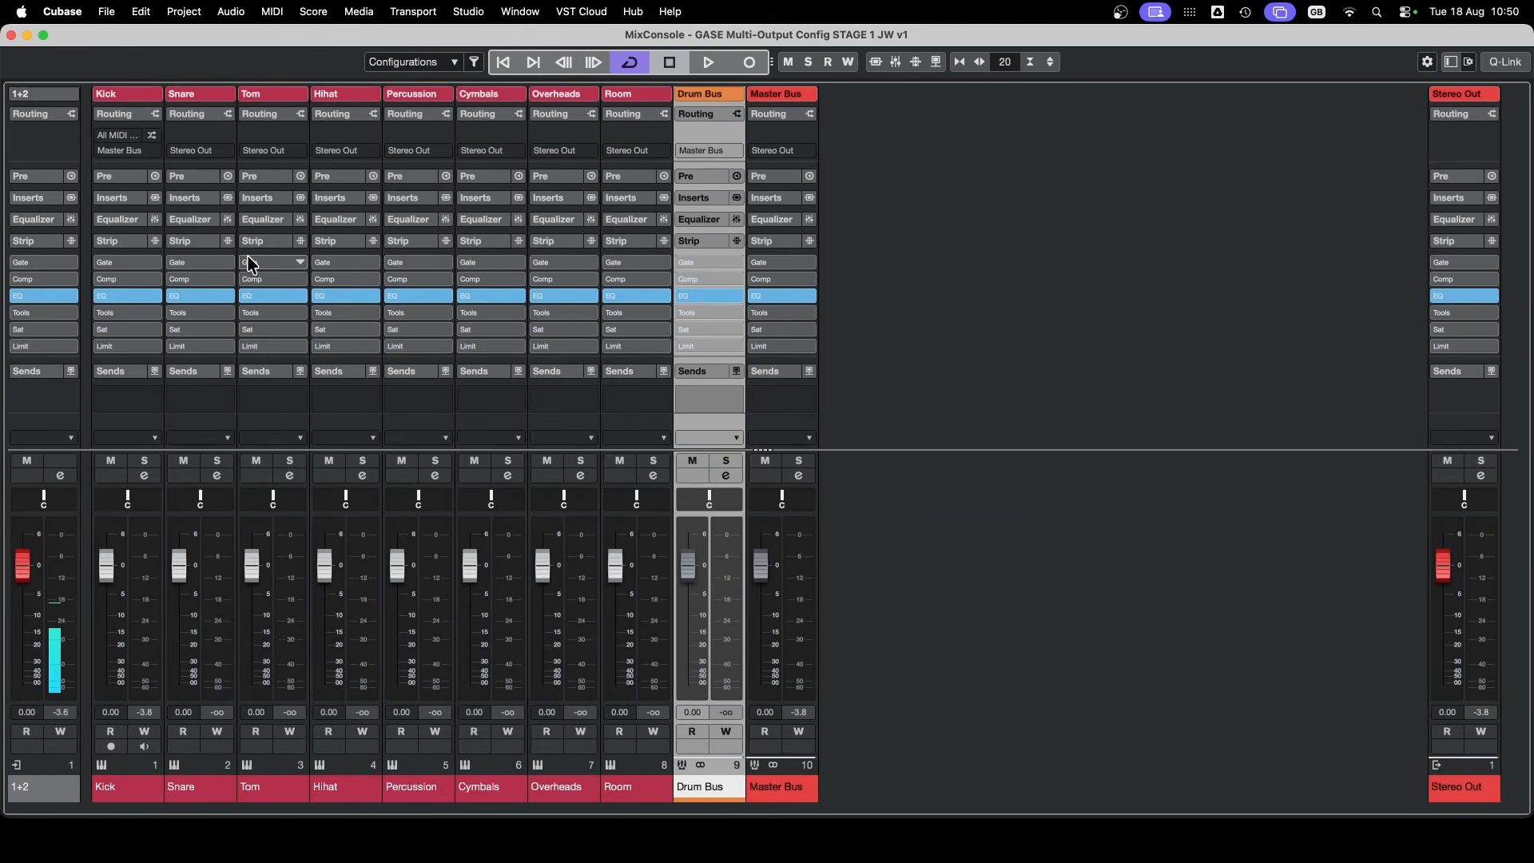
pyautogui.click(138, 101)
pyautogui.keyDown('shift'); pyautogui.click(644, 105); pyautogui.keyUp('shift')
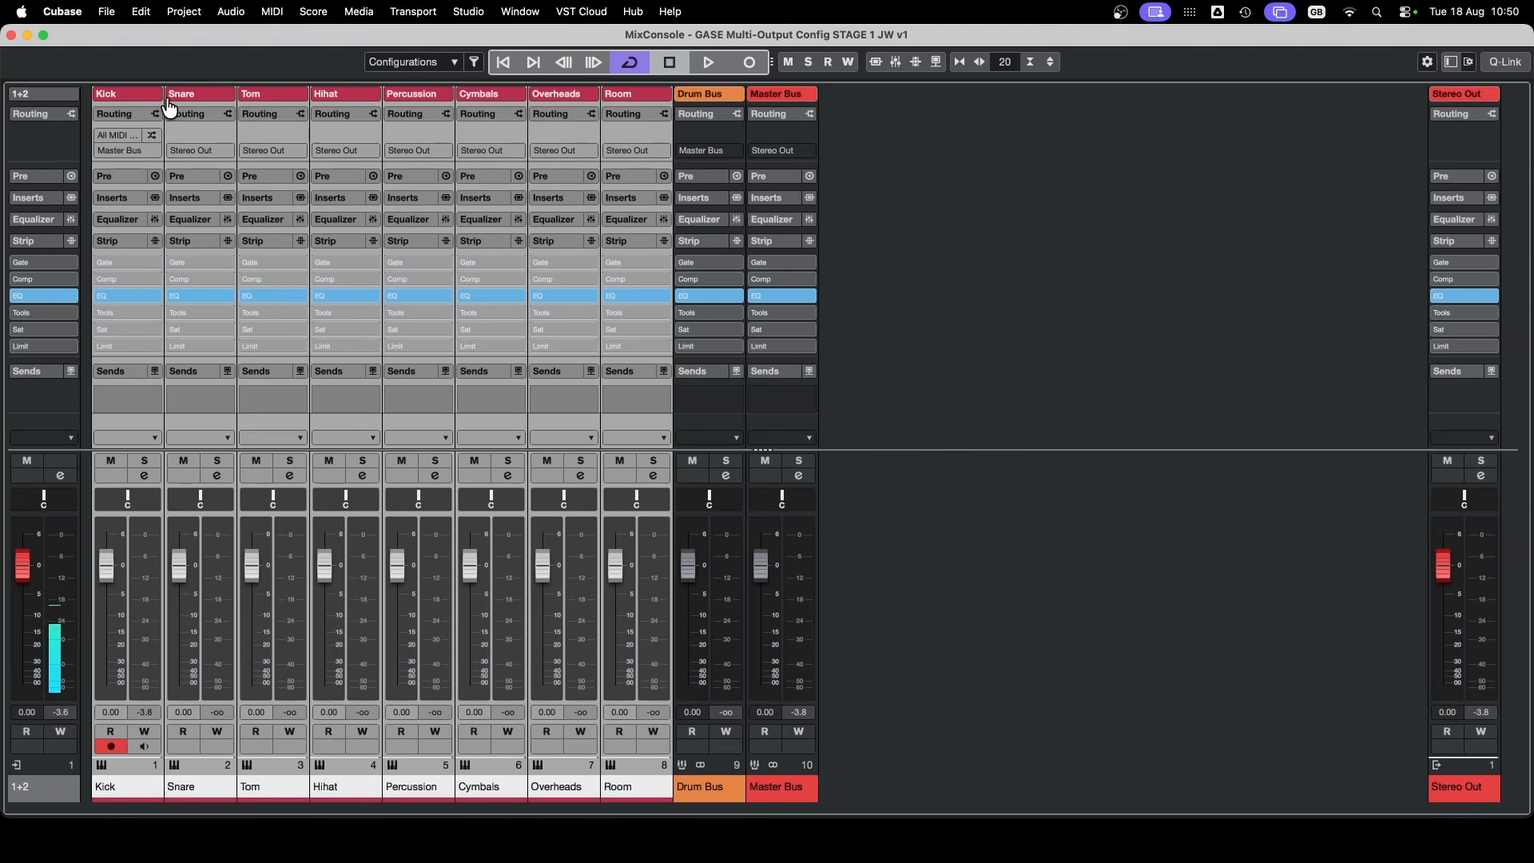
pyautogui.click(1506, 61)
pyautogui.click(156, 151)
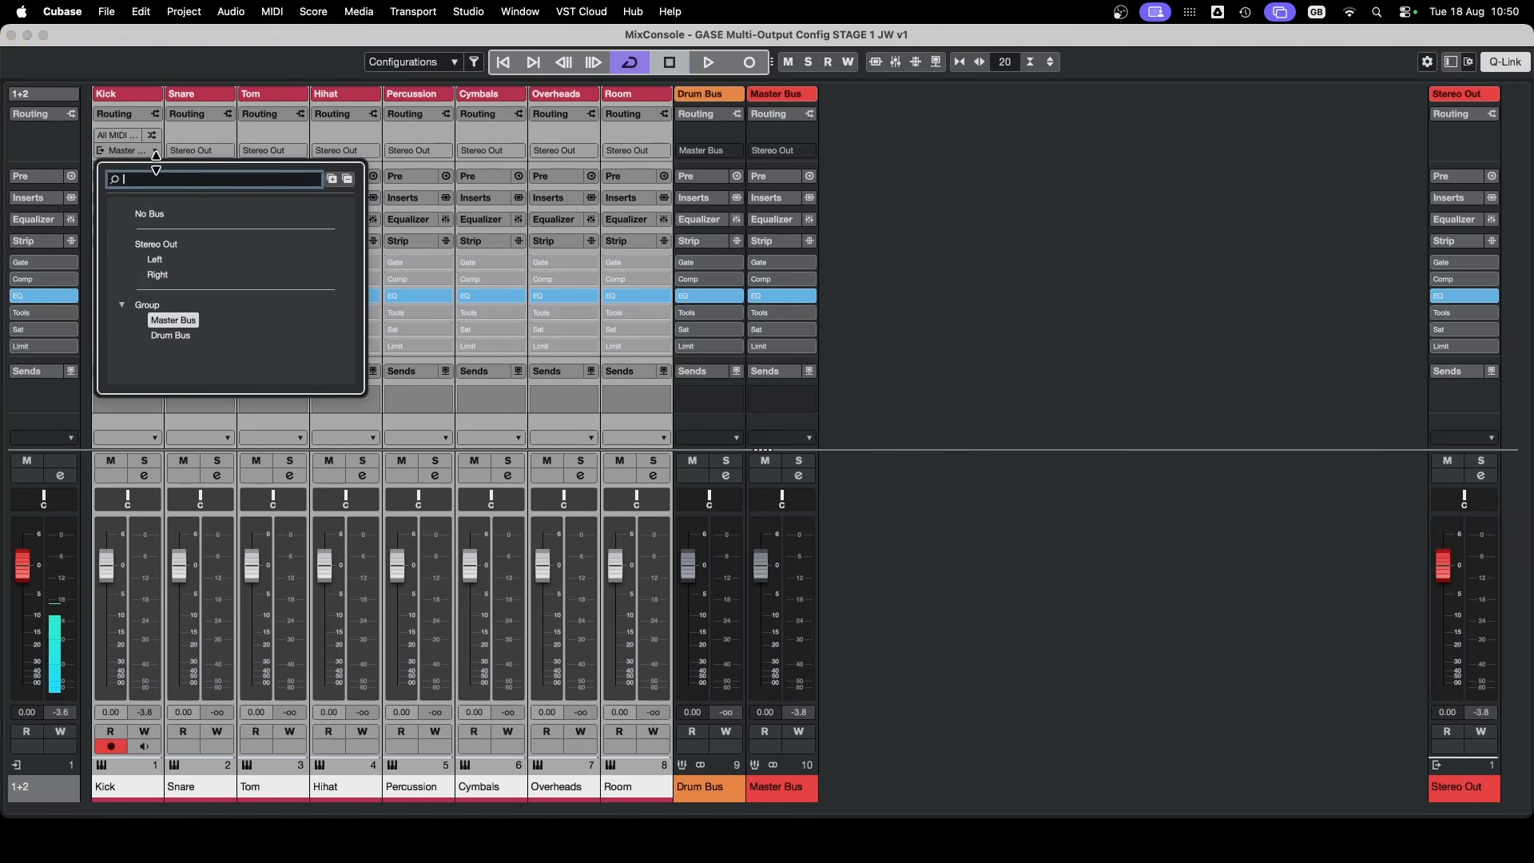
pyautogui.click(171, 336)
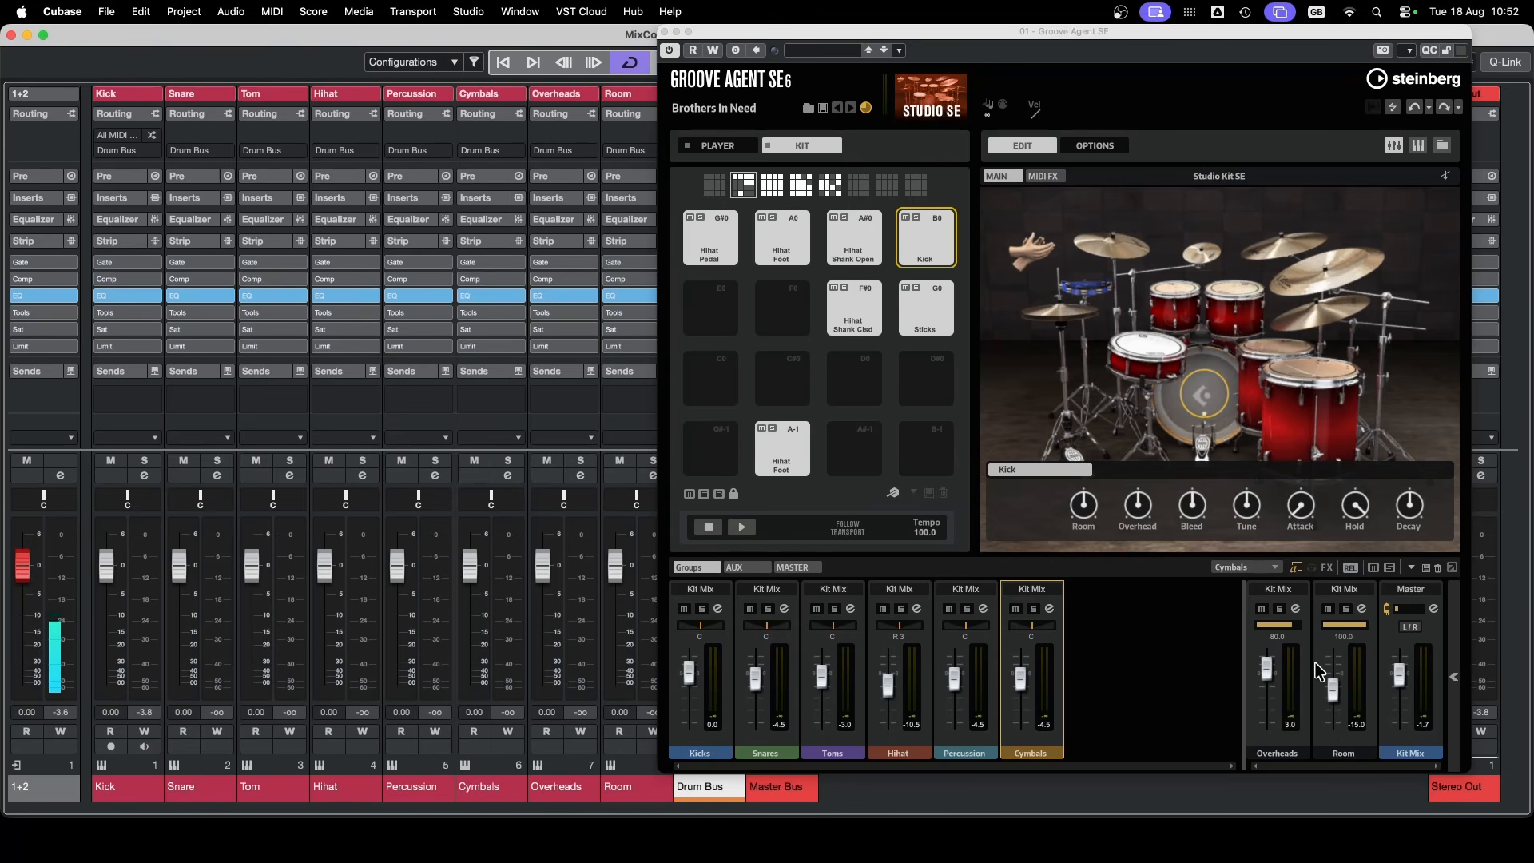
# - In Groove Agent's mixer, assign Kicks to Master, then Snares, Toms, Hihat, Percussion, Cymbals, Overheads and Room to Out 2 through Out 8 respectively
pyautogui.click(727, 596)
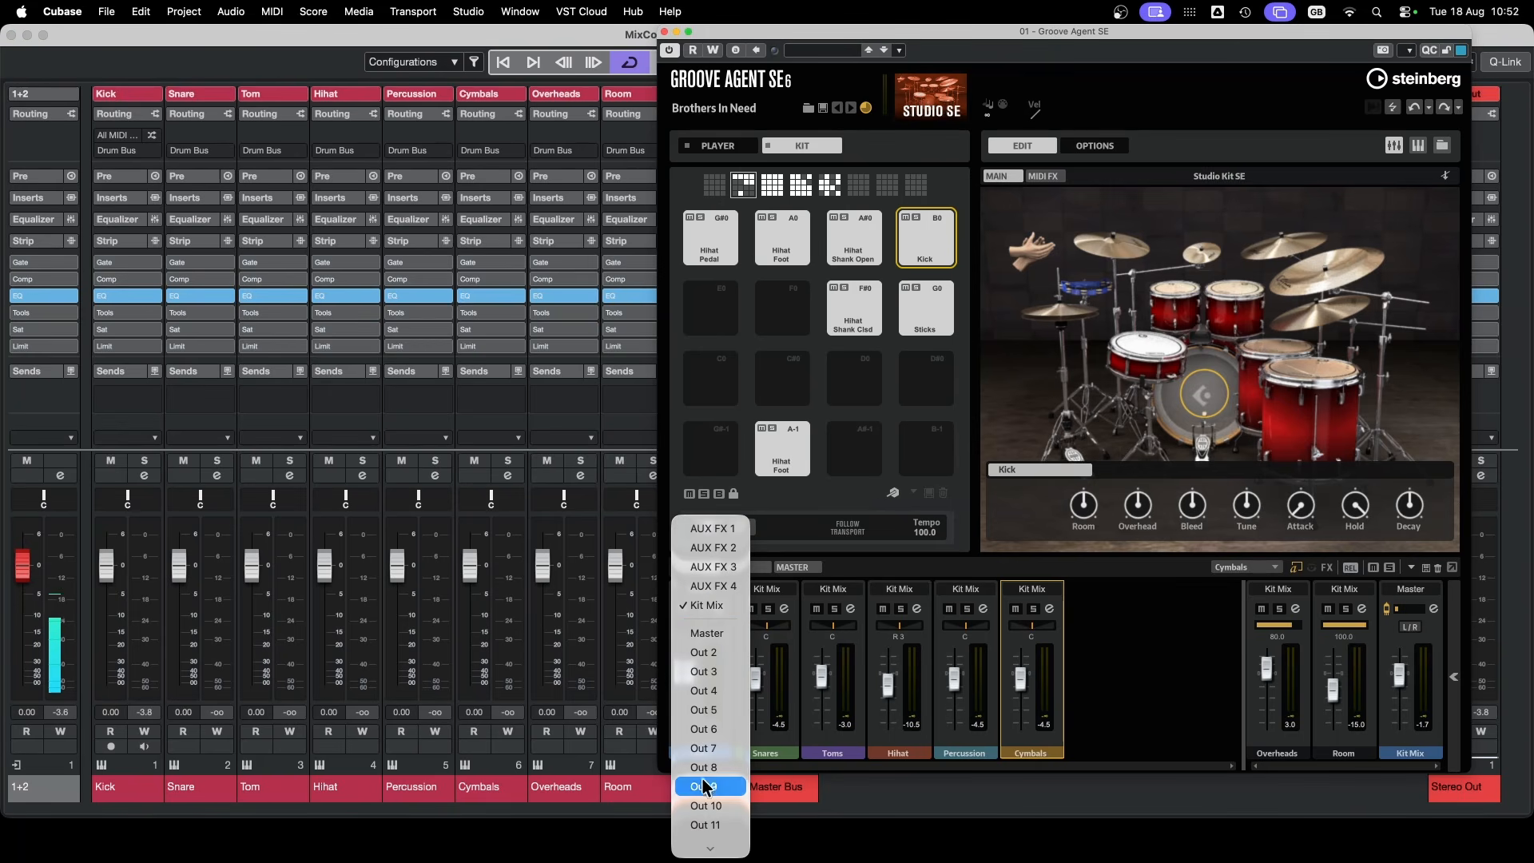
pyautogui.click(709, 634)
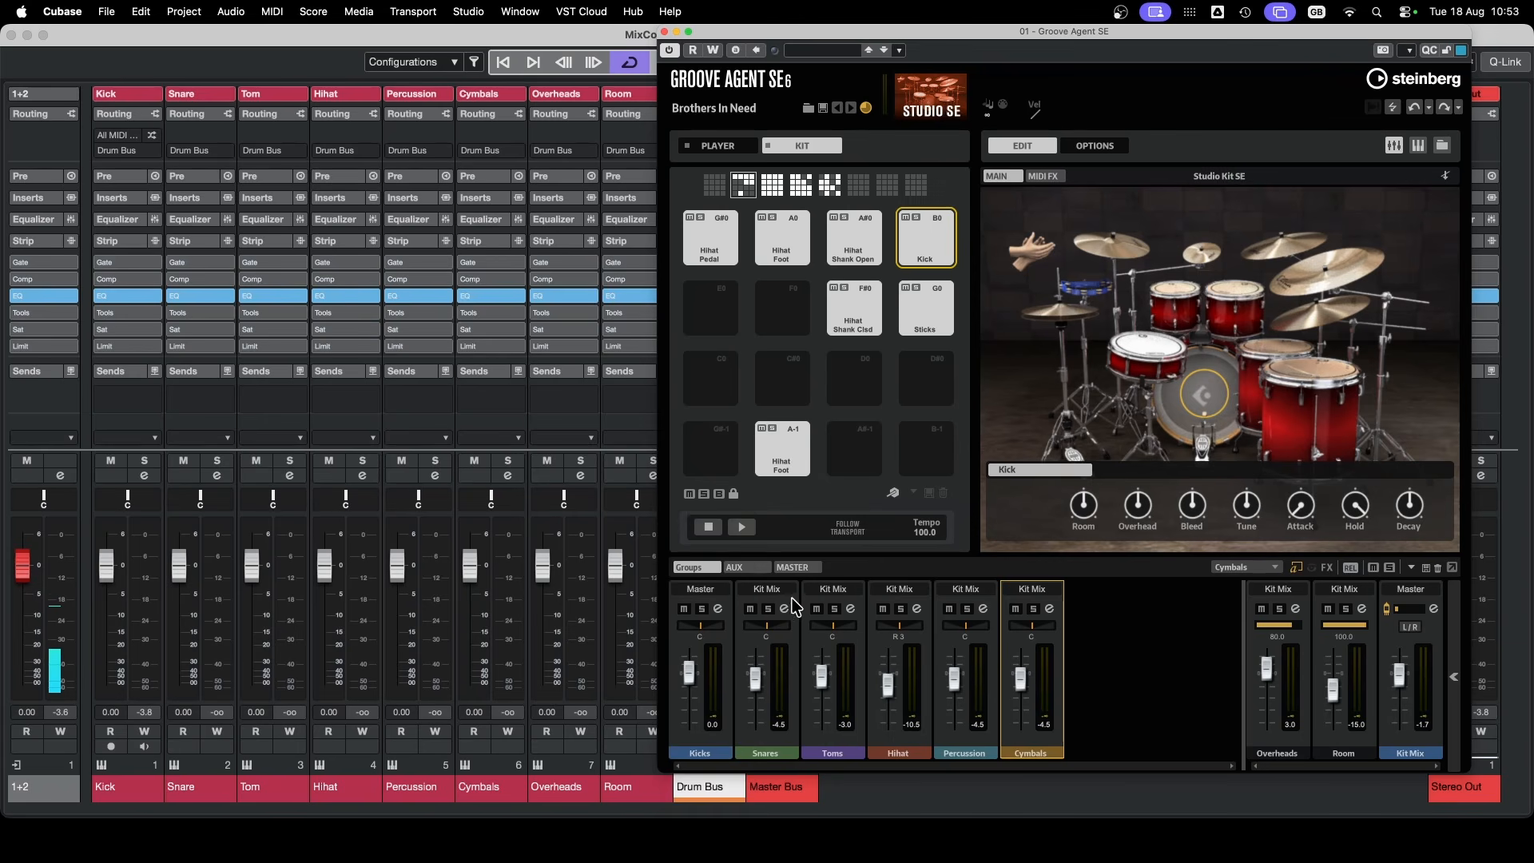
pyautogui.click(987, 590)
pyautogui.click(979, 710)
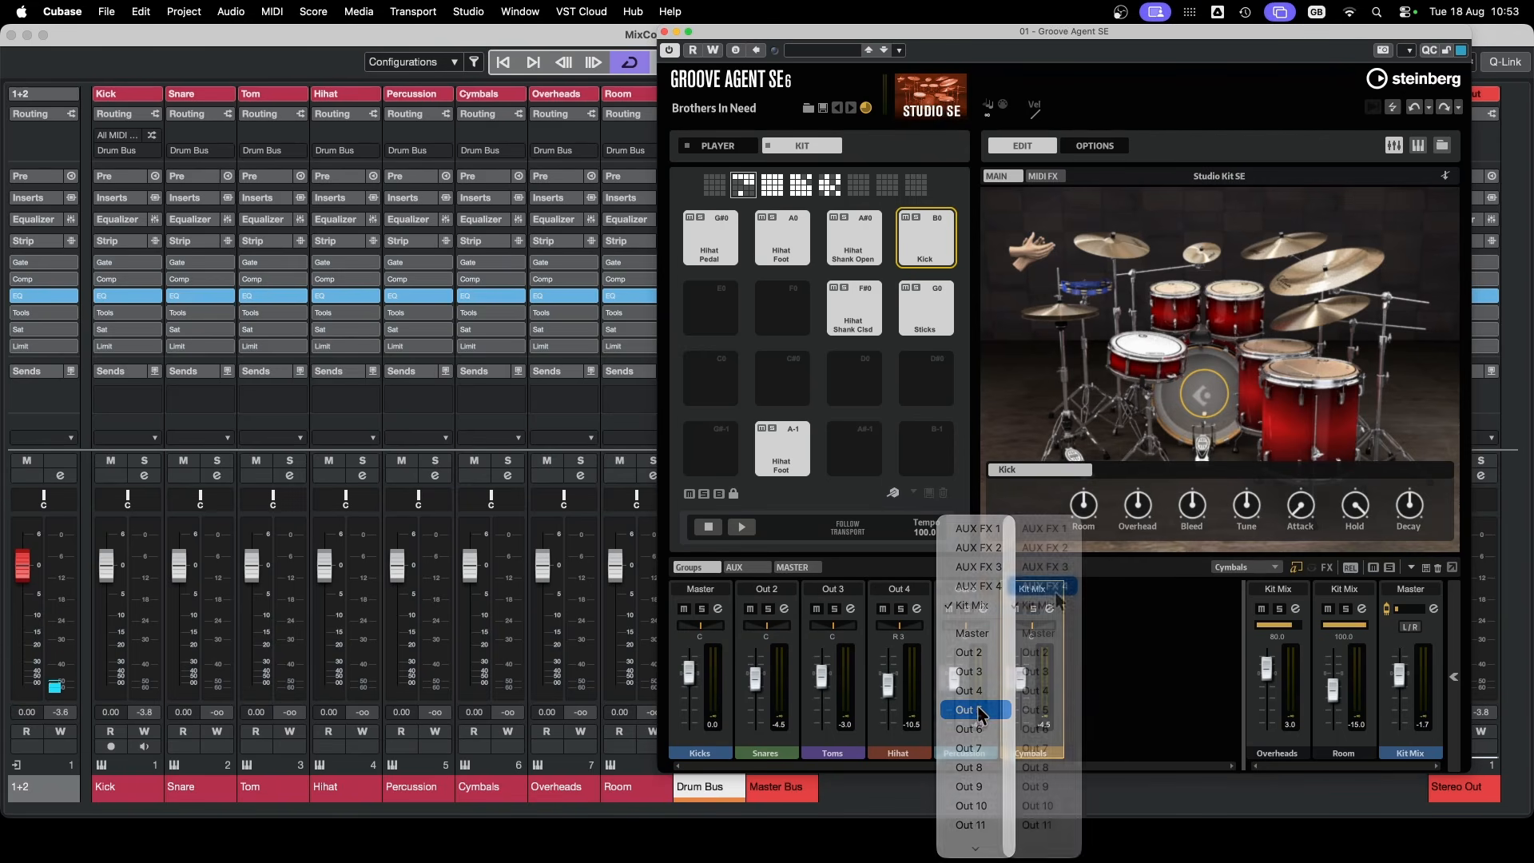
pyautogui.click(1032, 588)
pyautogui.click(1048, 729)
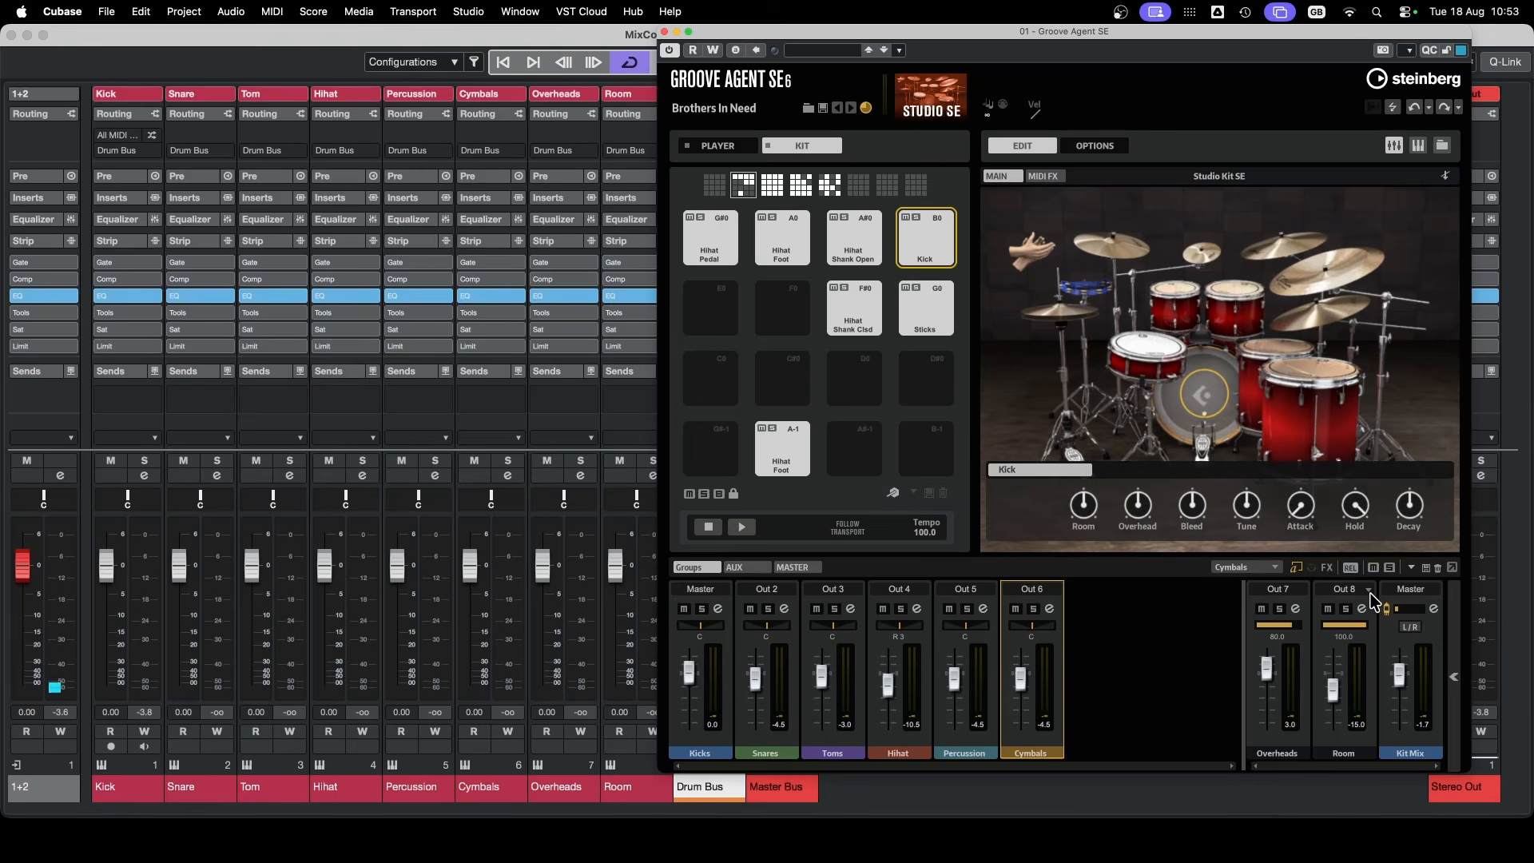
pyautogui.click(1369, 591)
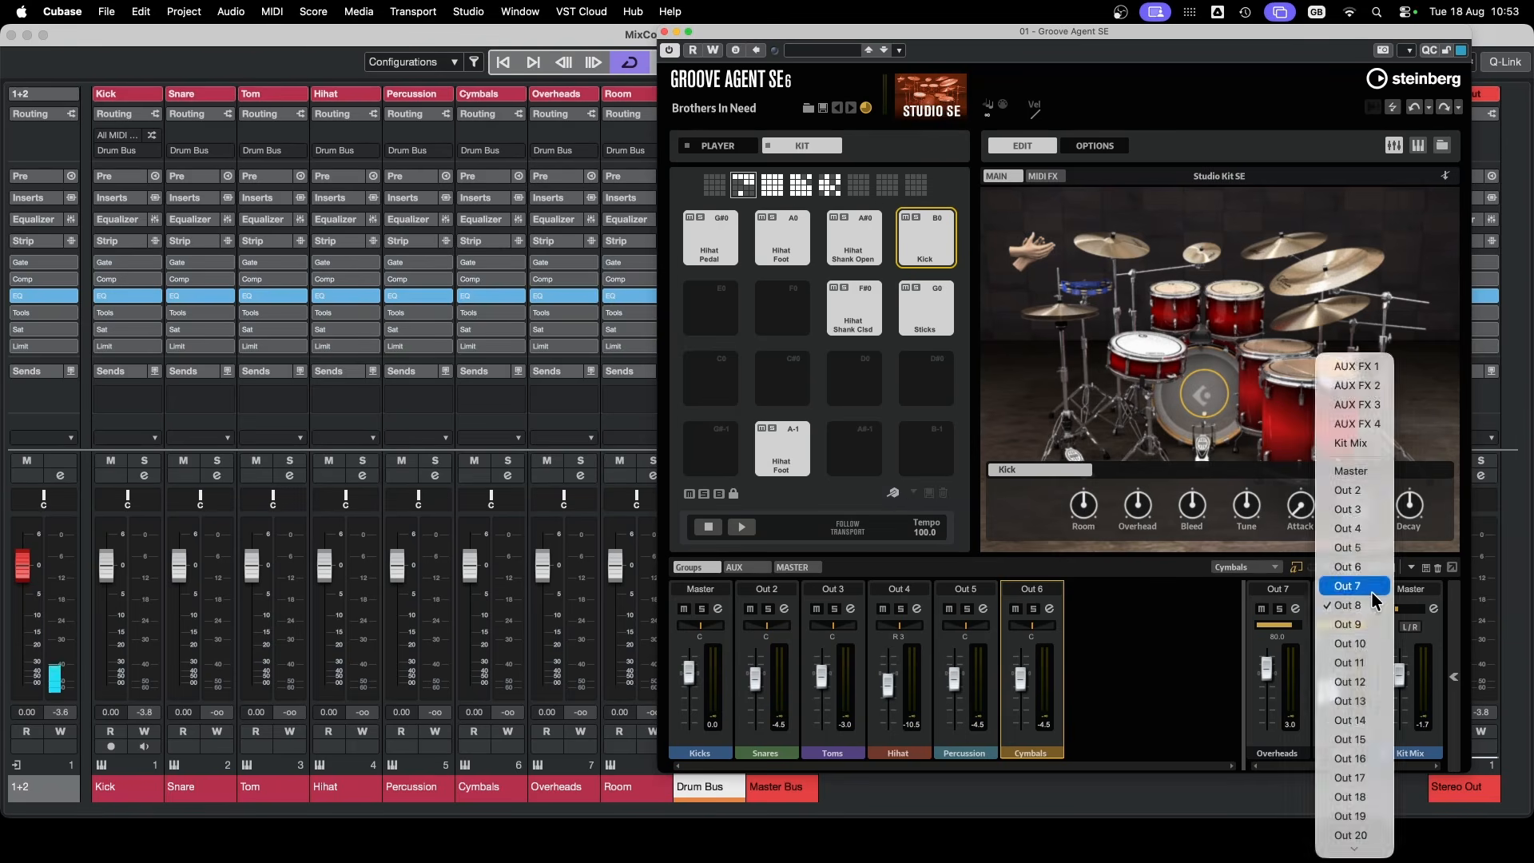
pyautogui.click(1146, 627)
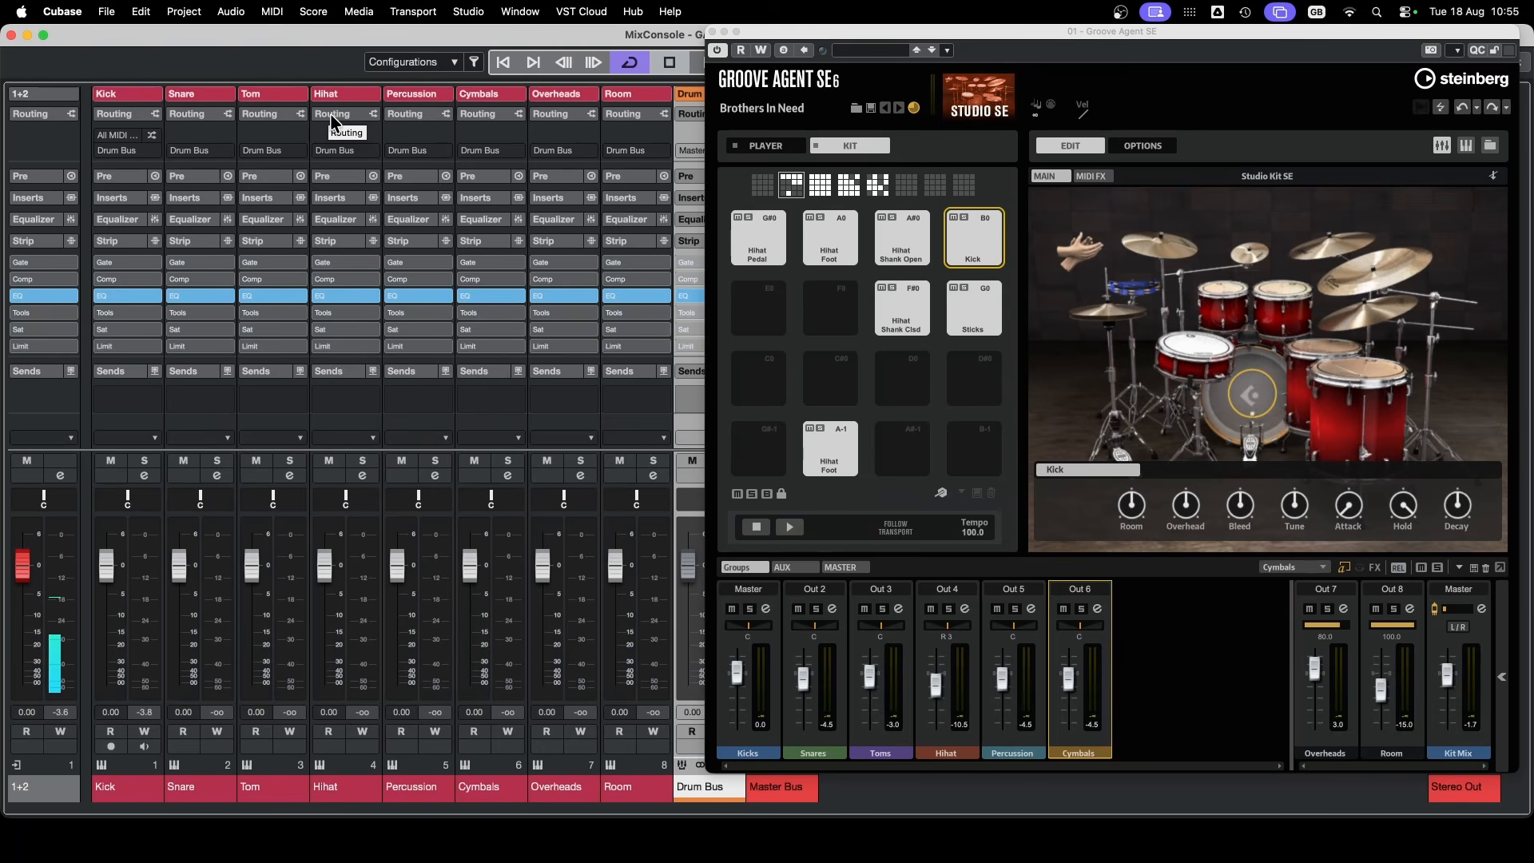
# - Play the drum part and solo the Kick, Snare, Hihat, Overheads and Room channels one after another to check the separate outputs
pyautogui.press('space')
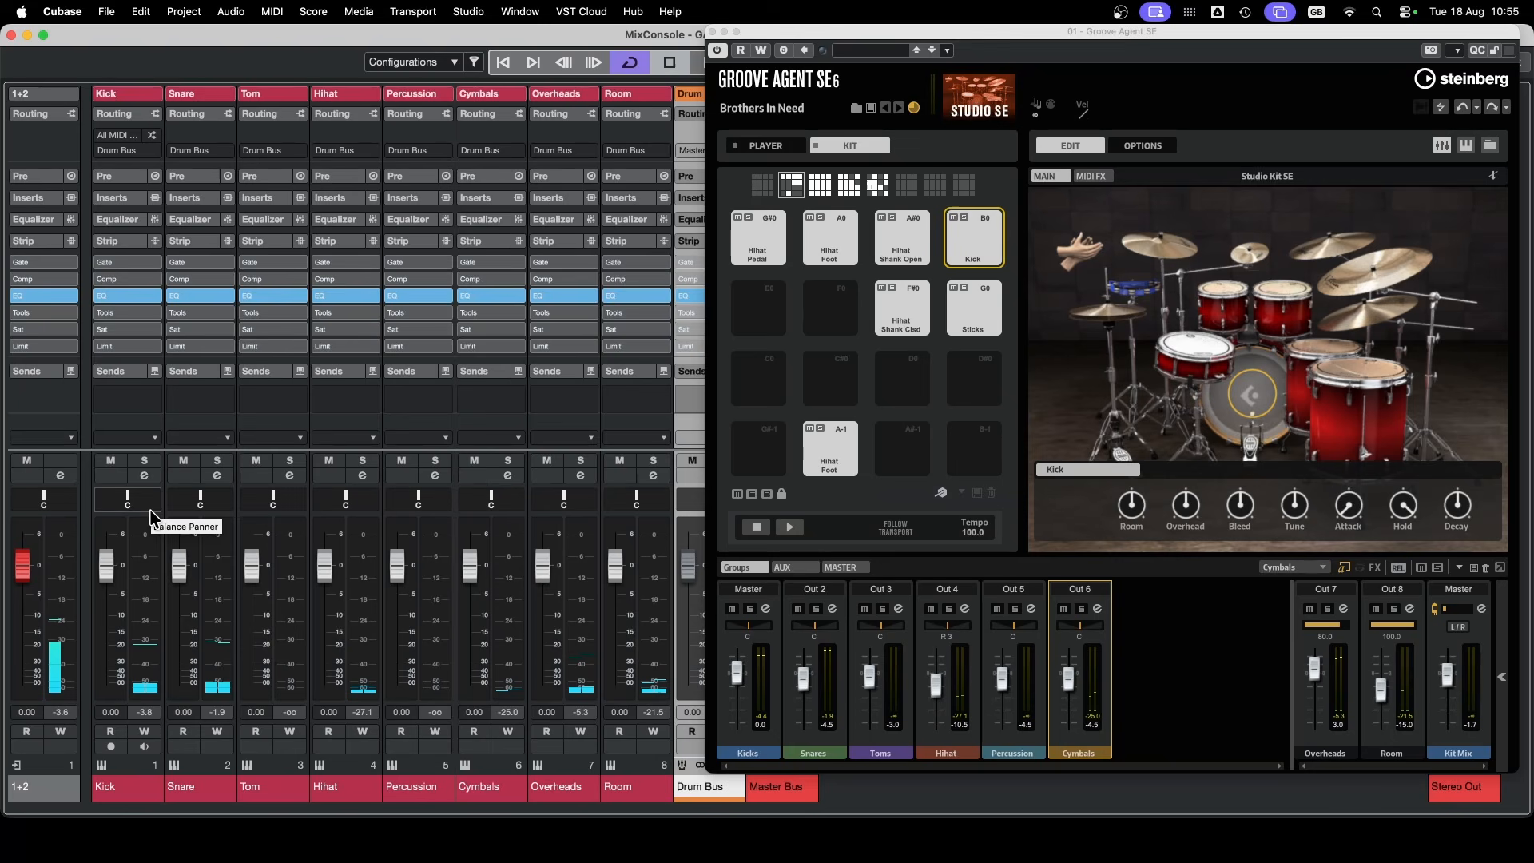
pyautogui.click(145, 462)
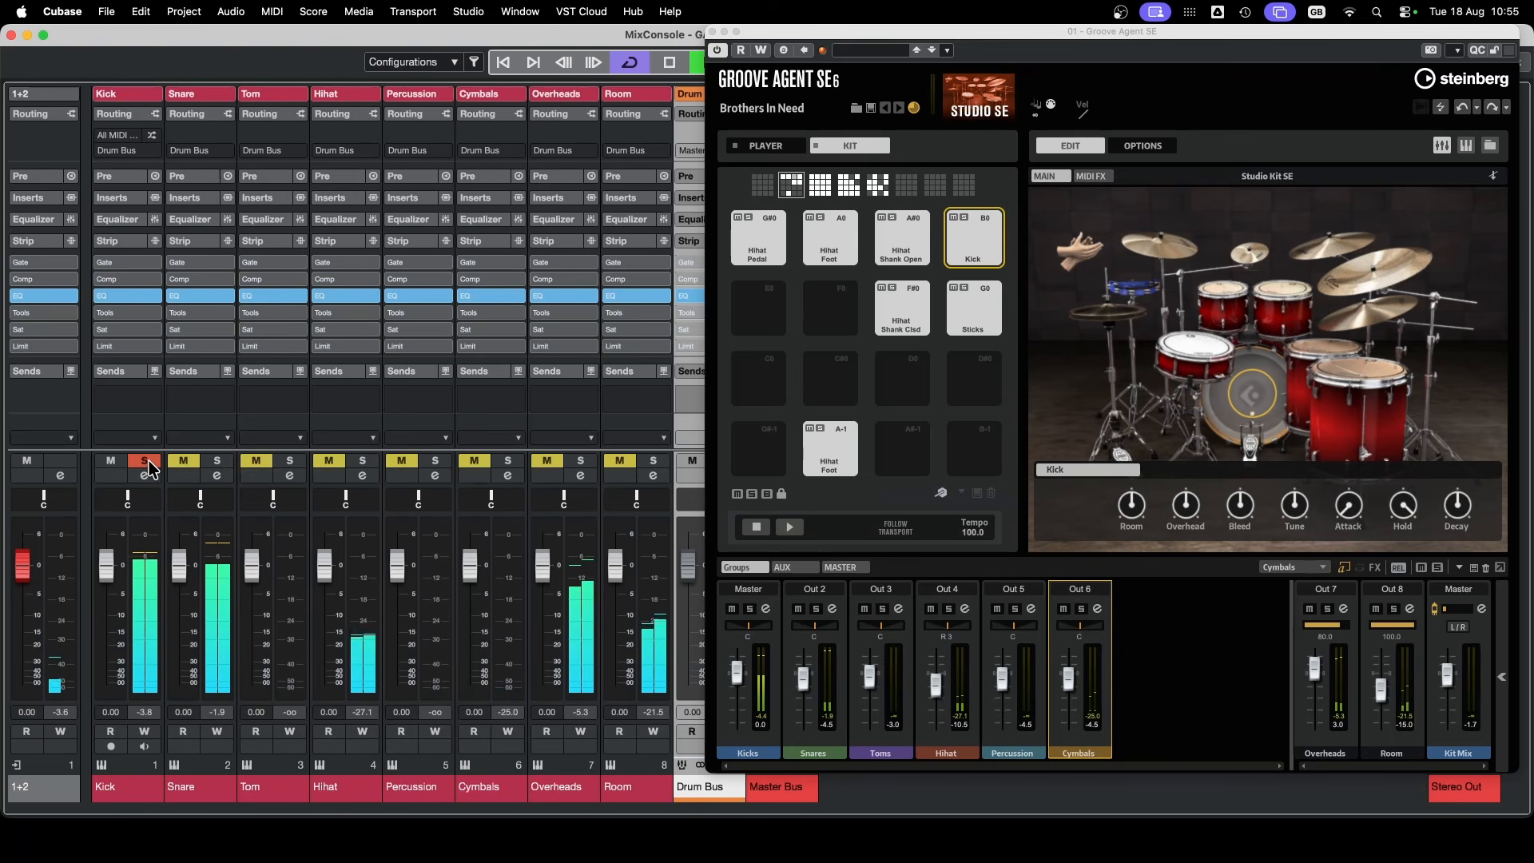
pyautogui.click(213, 461)
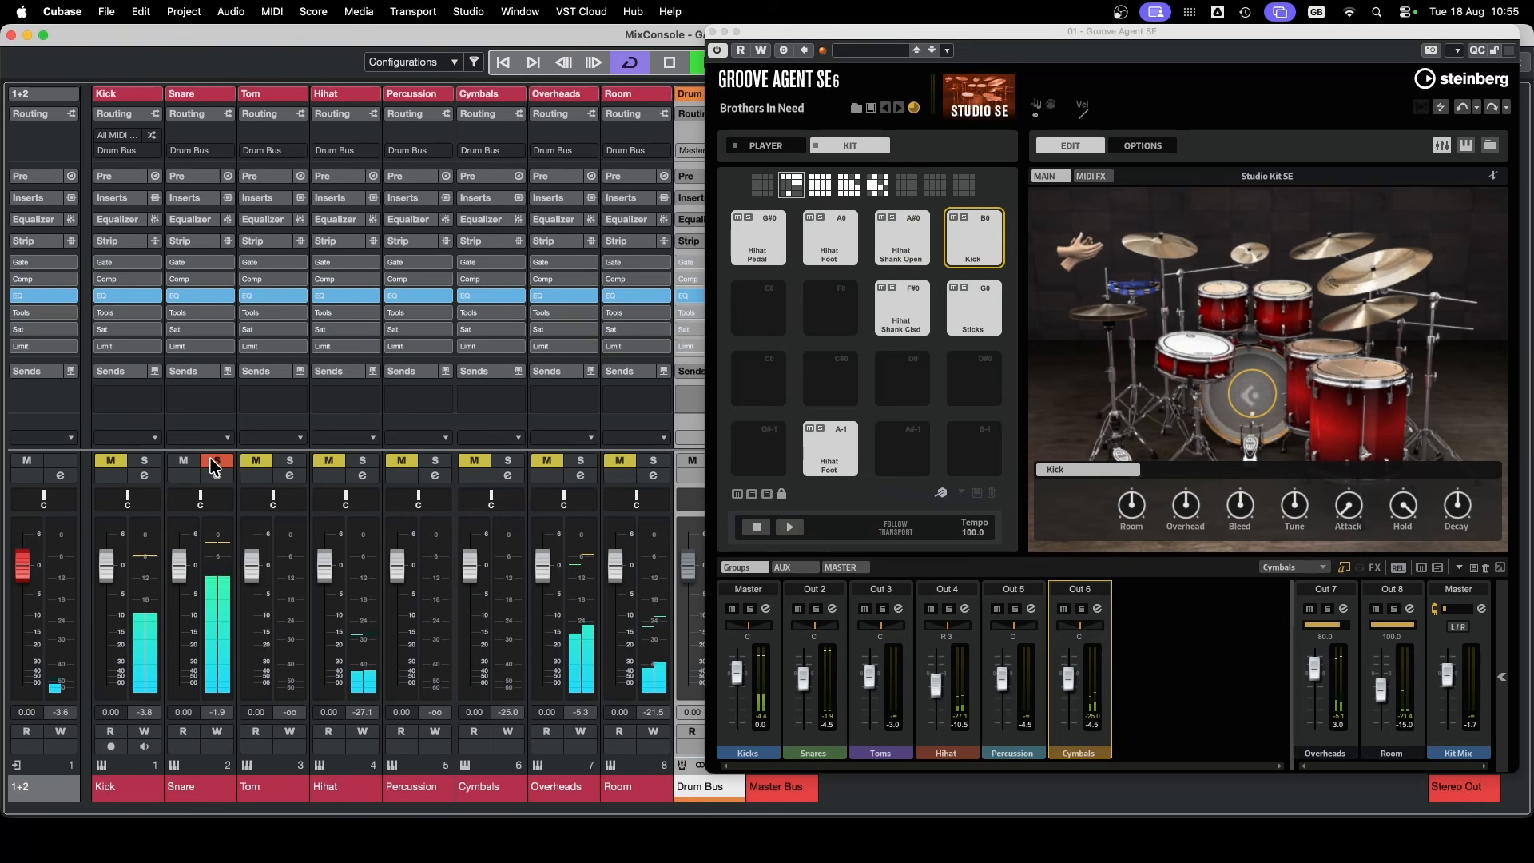
pyautogui.click(213, 462)
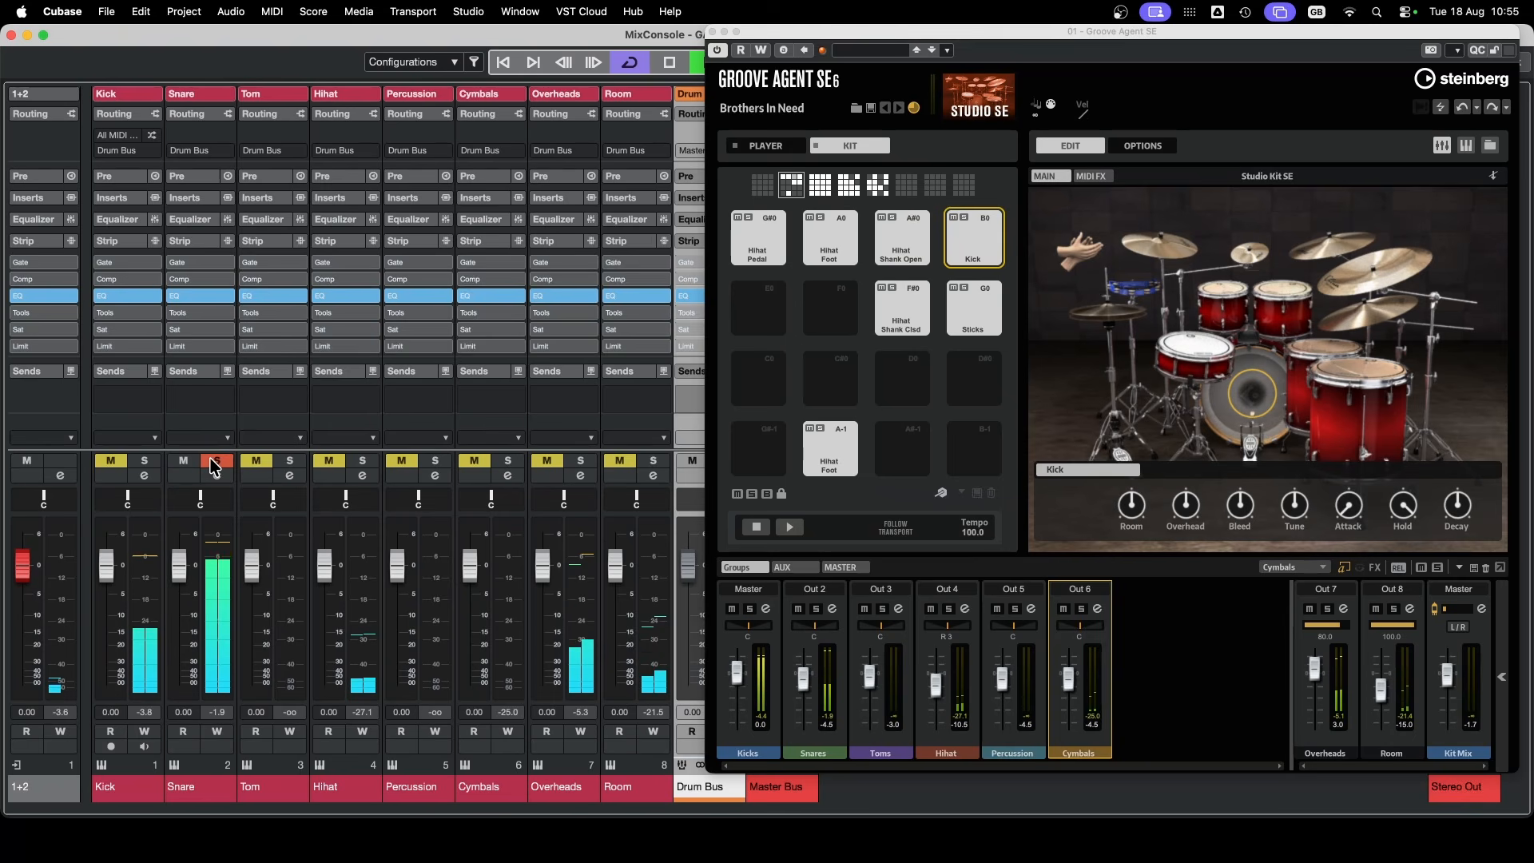
pyautogui.click(368, 465)
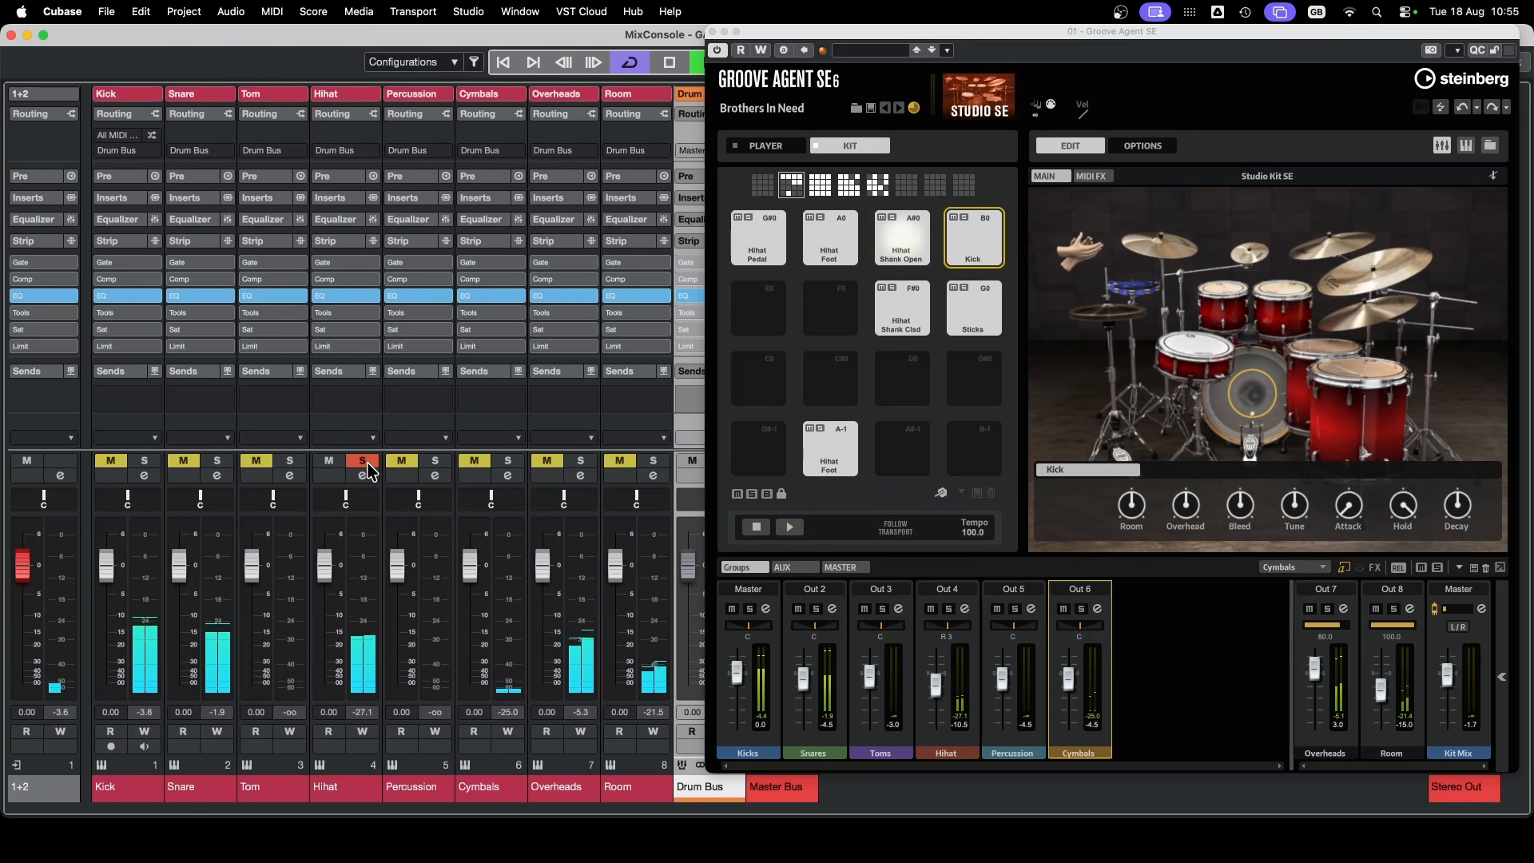
pyautogui.click(368, 464)
pyautogui.click(577, 464)
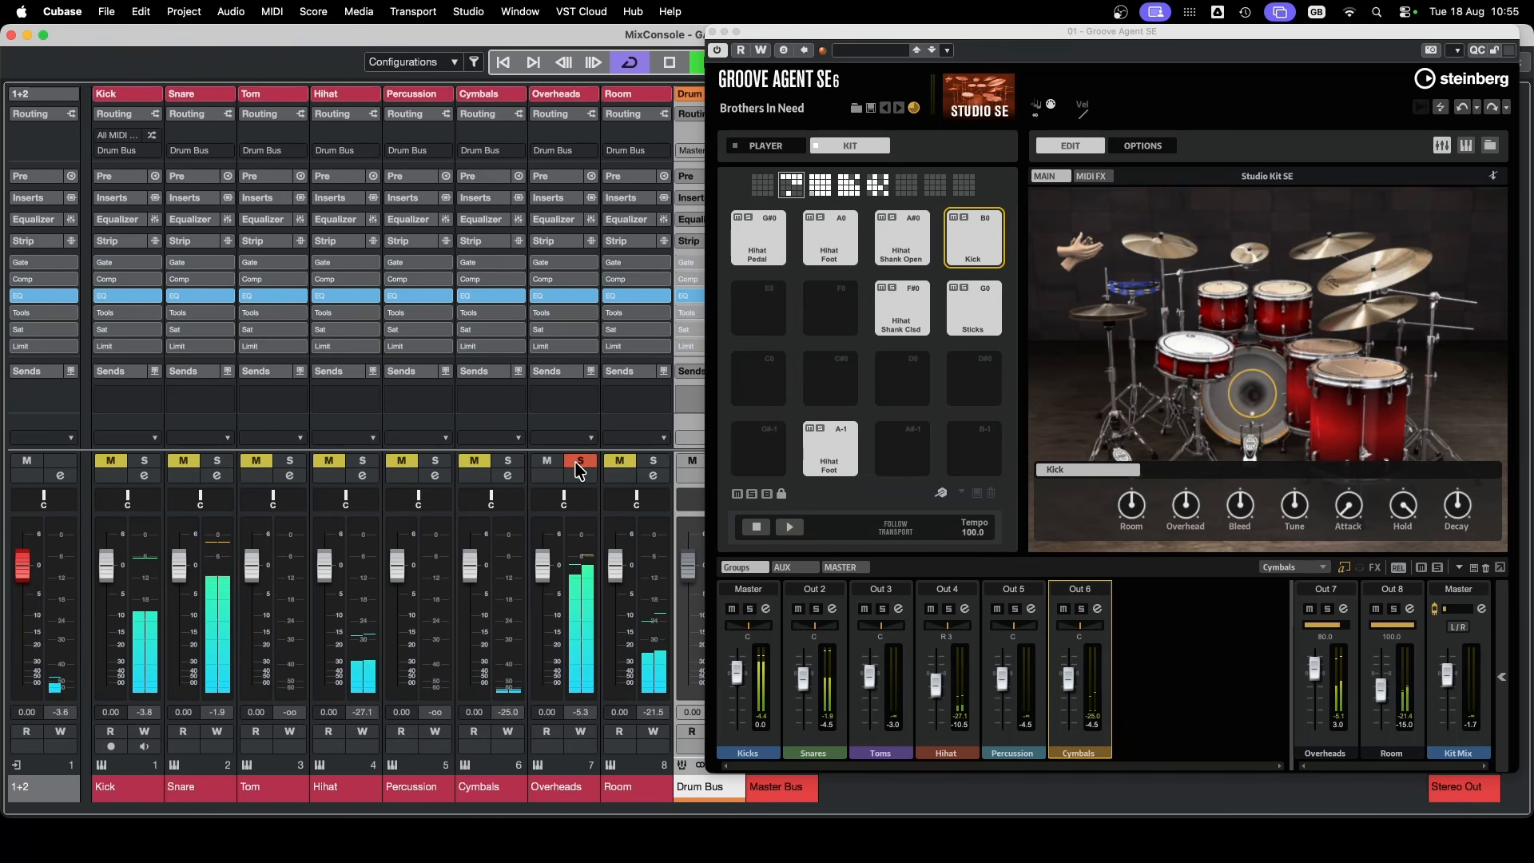
pyautogui.click(580, 463)
pyautogui.click(654, 463)
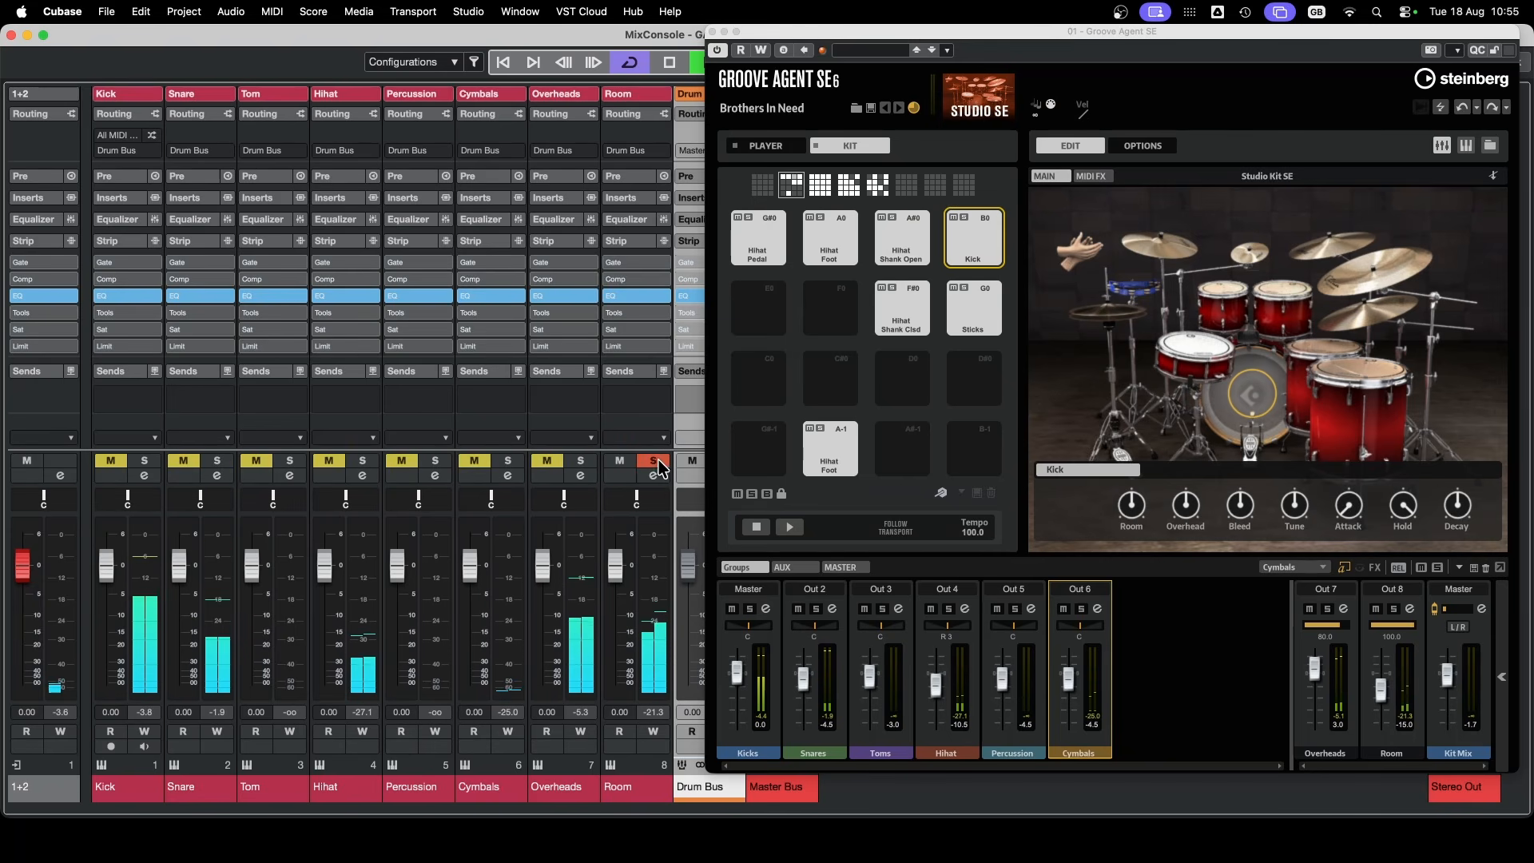
pyautogui.click(657, 464)
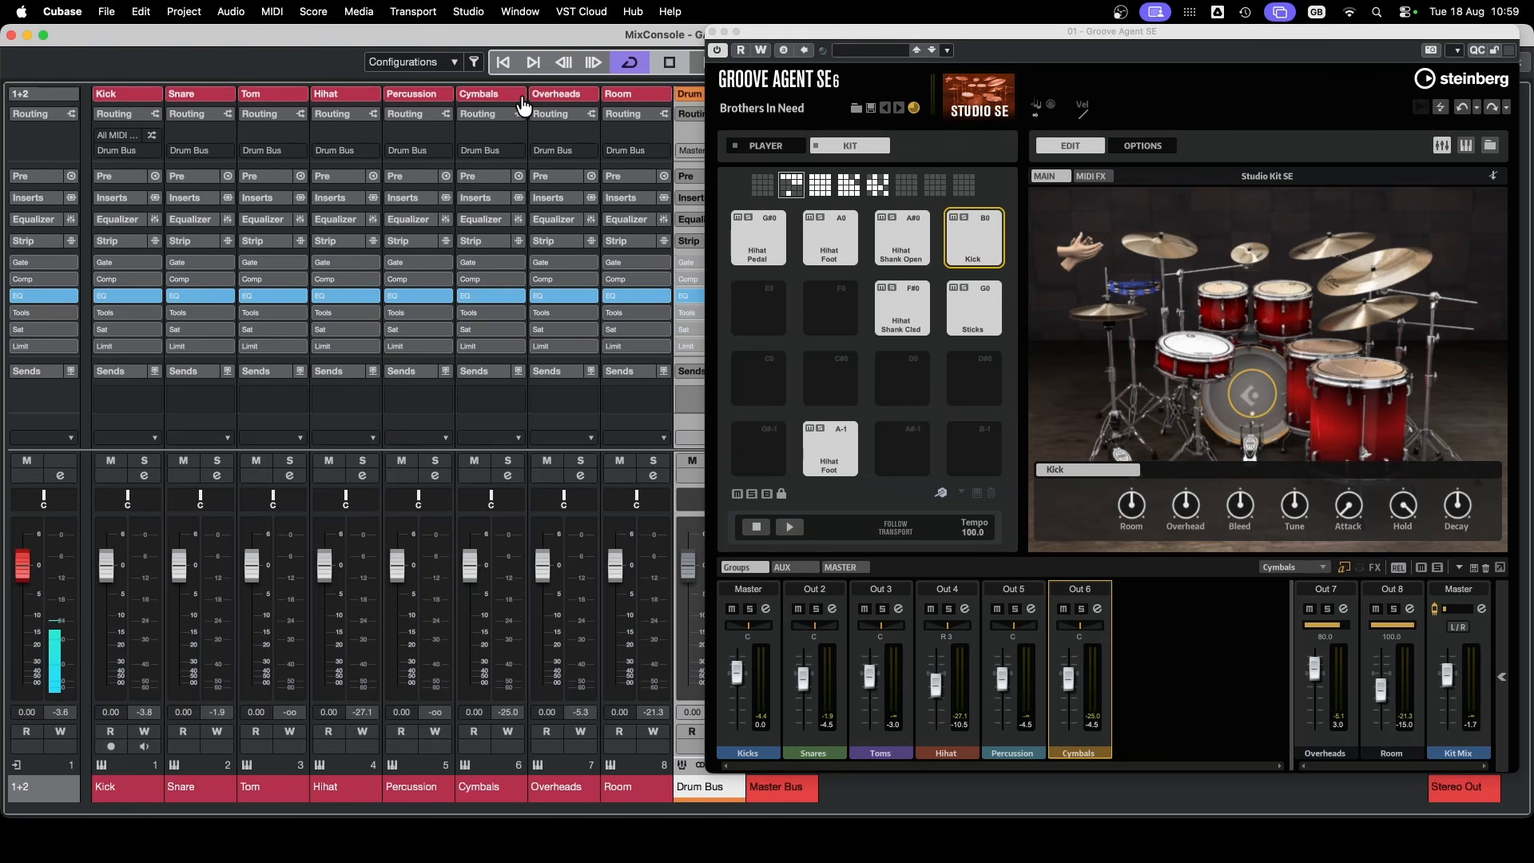
# - Show the insert effects in Groove Agent's mixer and audition the soloed Kick channel with its Studio EQ and tape saturator bypassed
pyautogui.click(1374, 572)
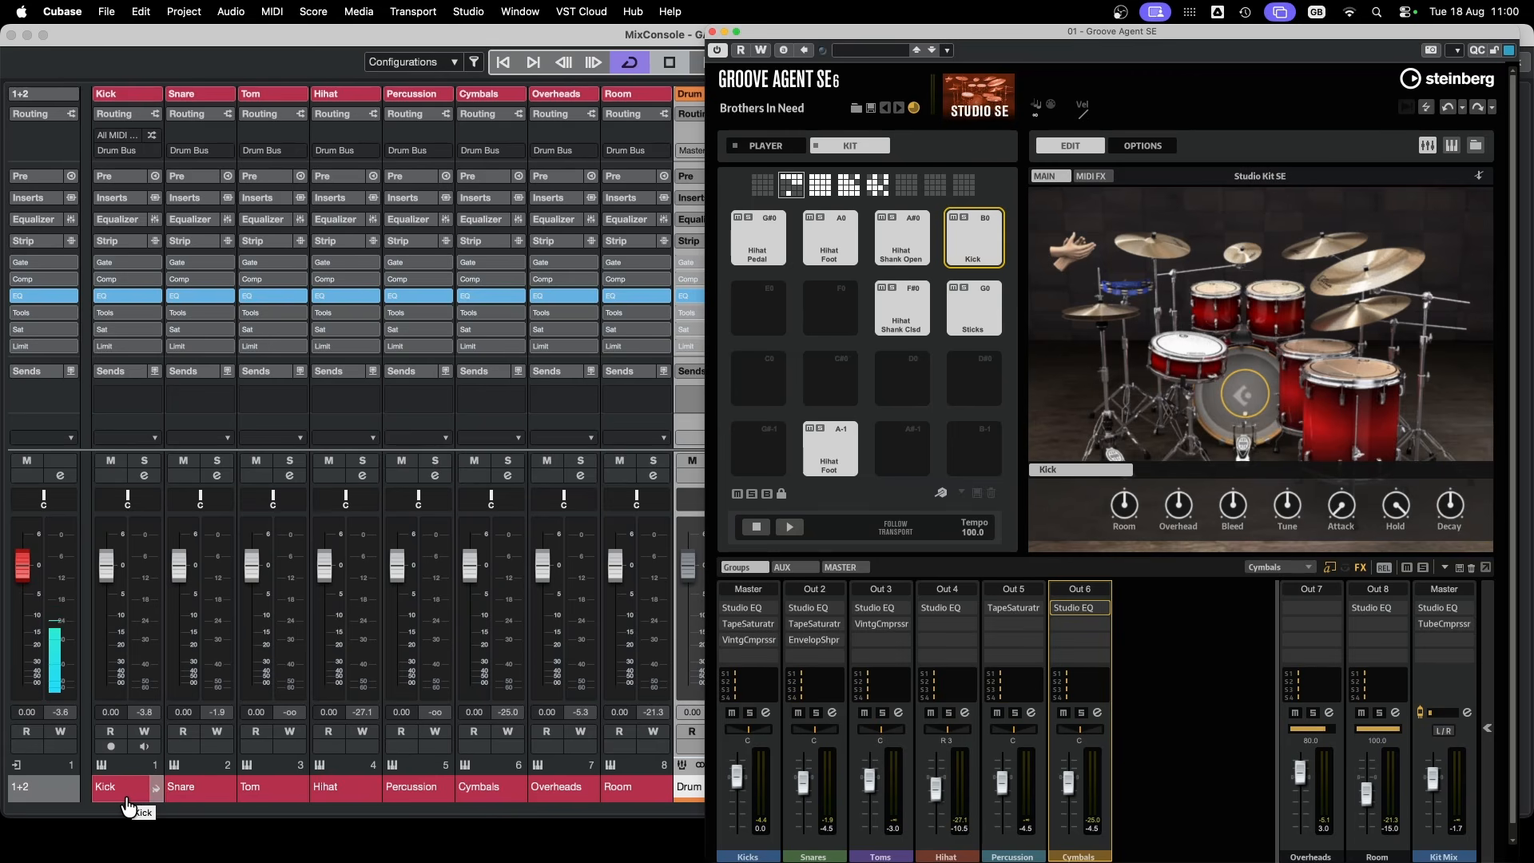
pyautogui.click(145, 461)
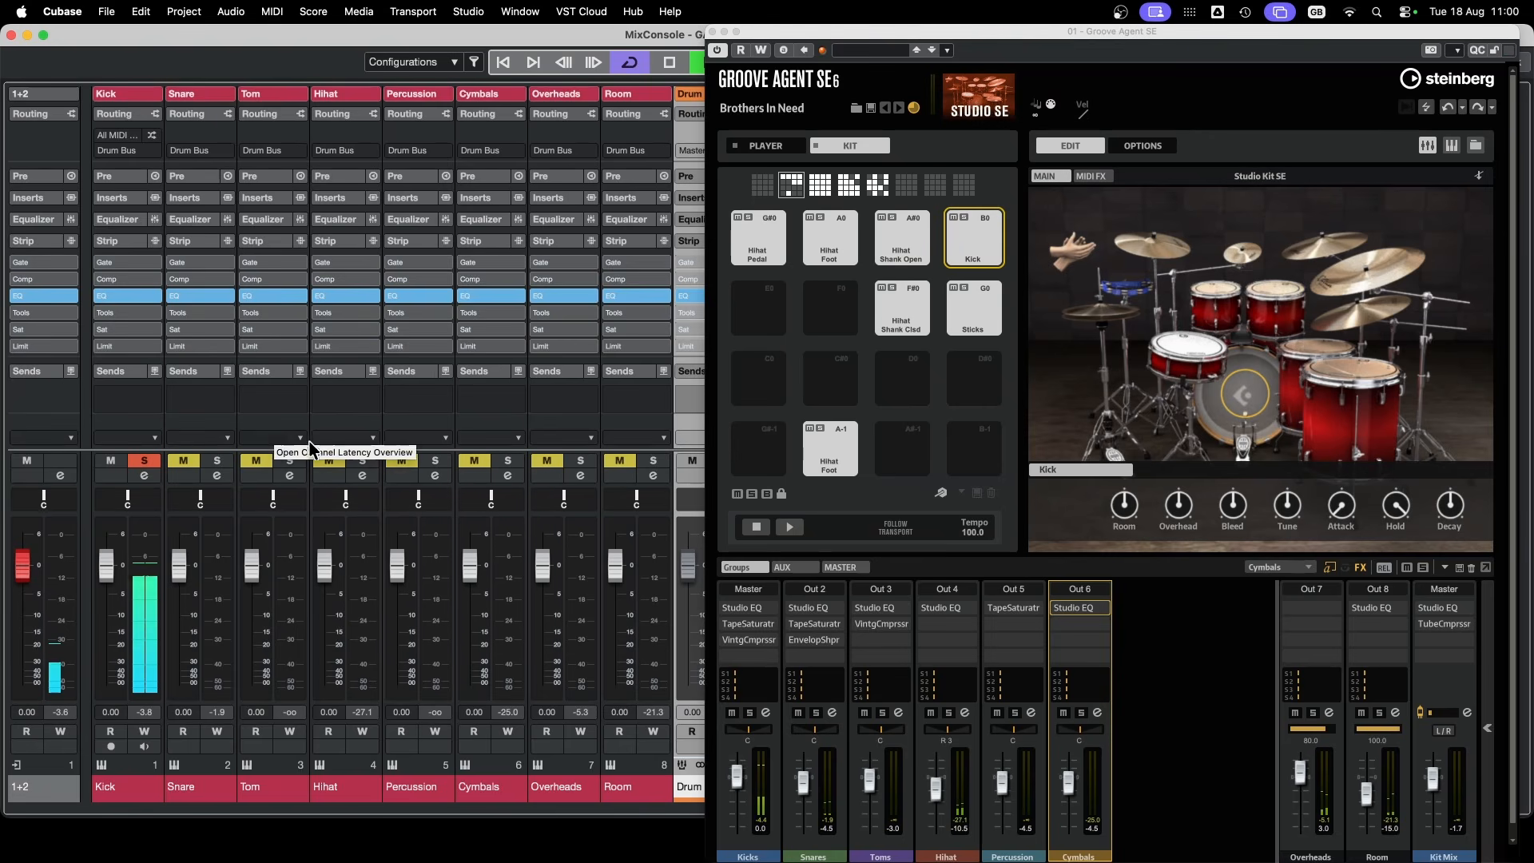
pyautogui.click(774, 608)
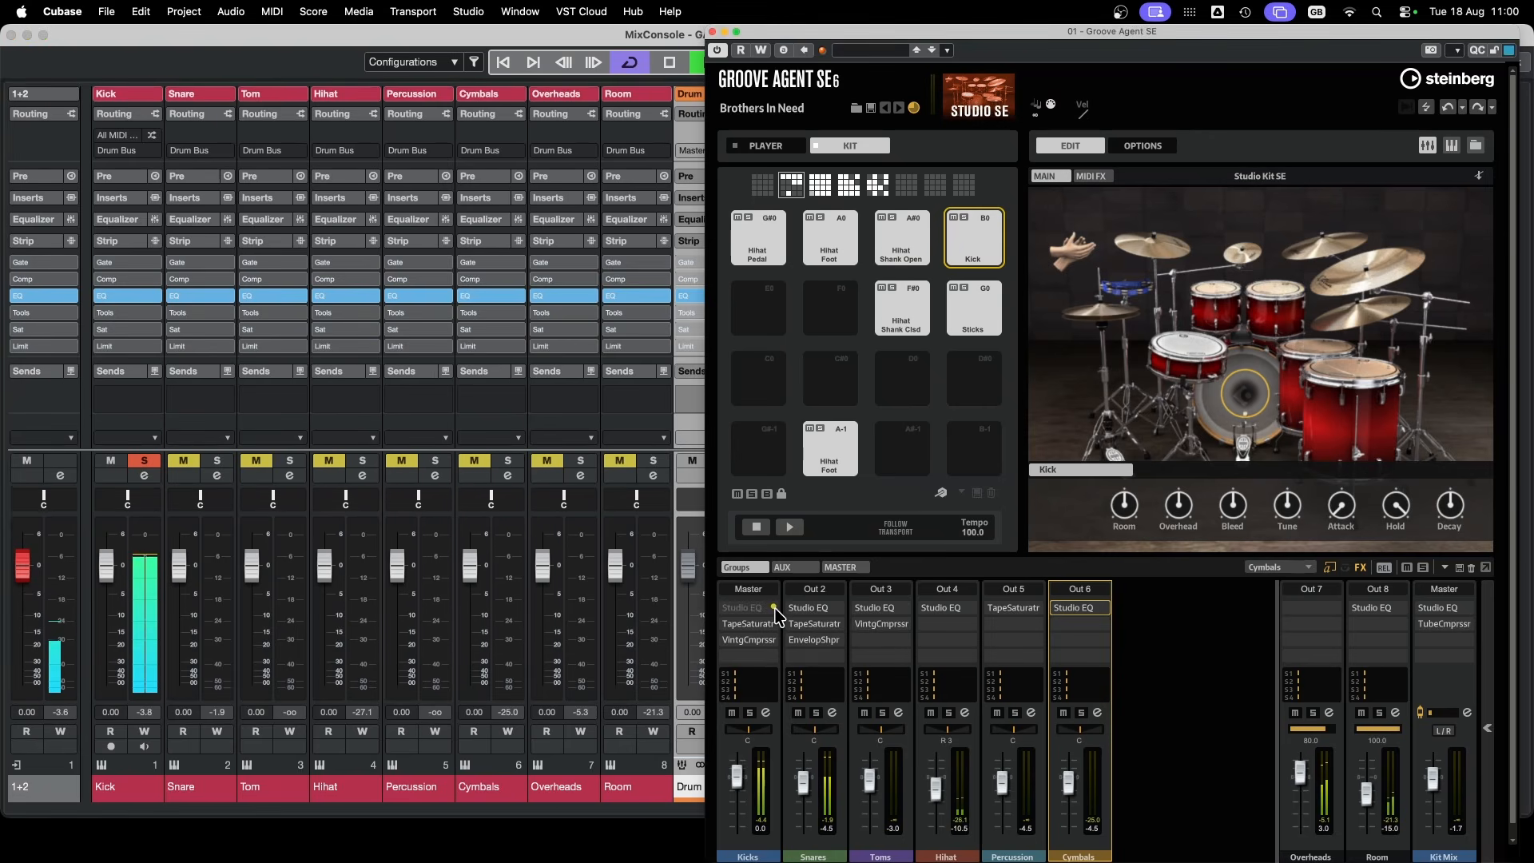
pyautogui.click(773, 623)
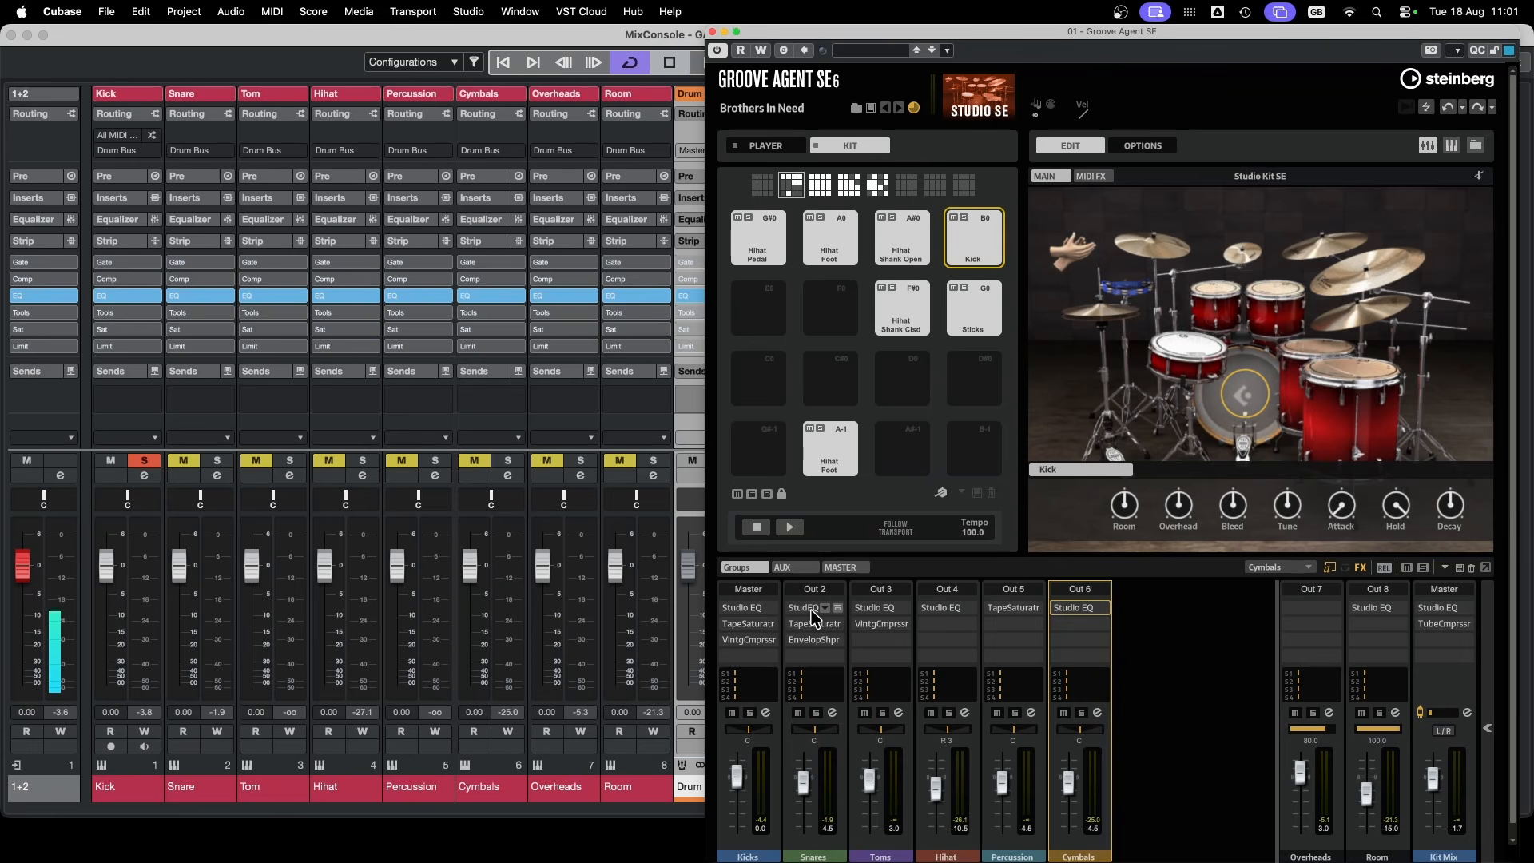
# - Bypass all insert effects on Groove Agent's Kicks, Snares, Toms, Hihat, Percussion and Cymbals groups
pyautogui.click(772, 608)
pyautogui.click(773, 624)
pyautogui.click(772, 640)
pyautogui.click(838, 609)
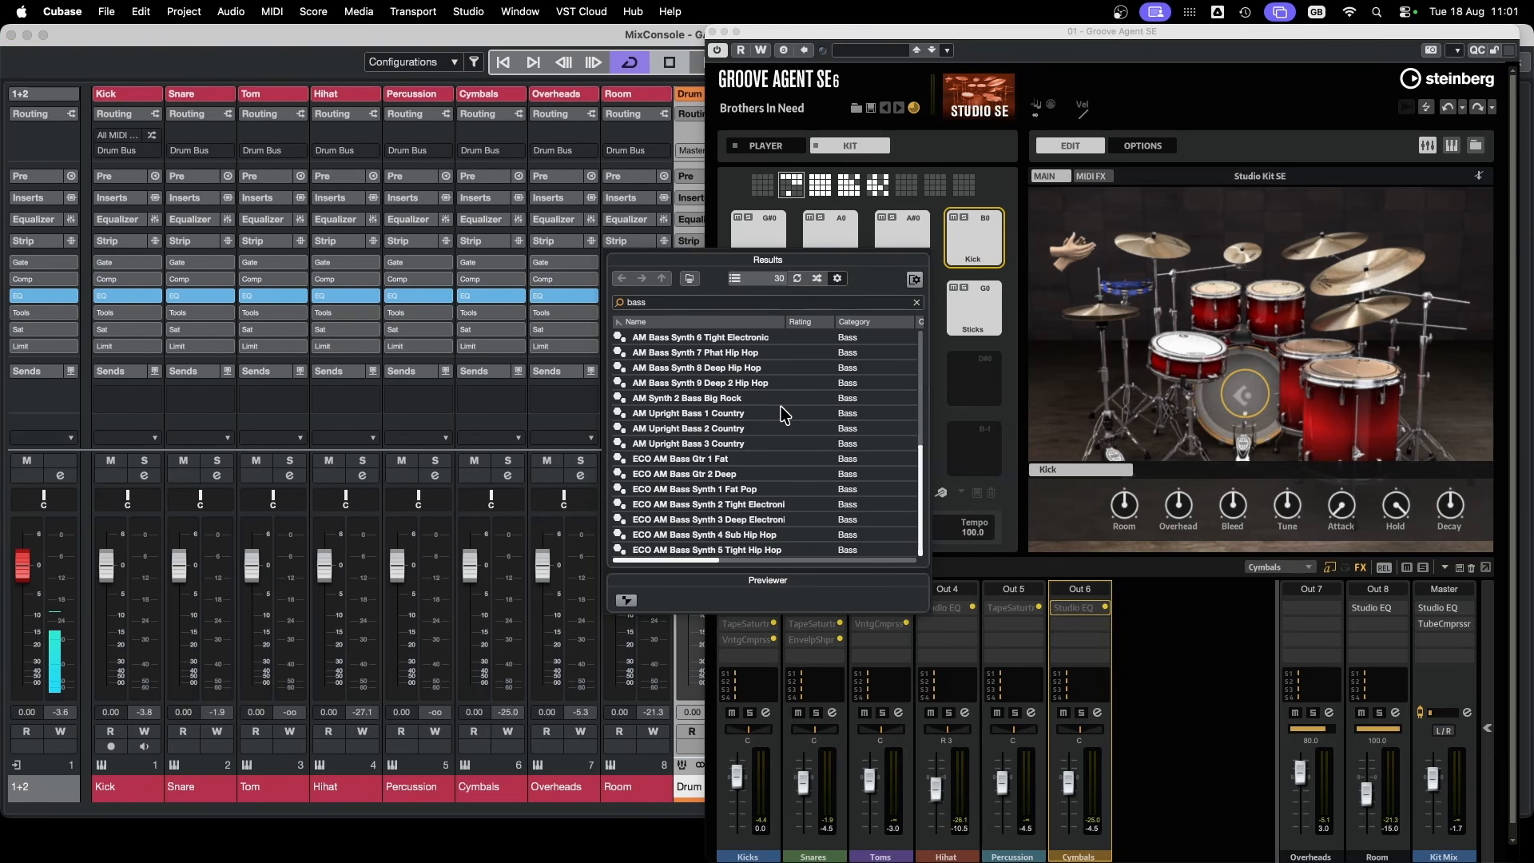
pyautogui.write('kick')
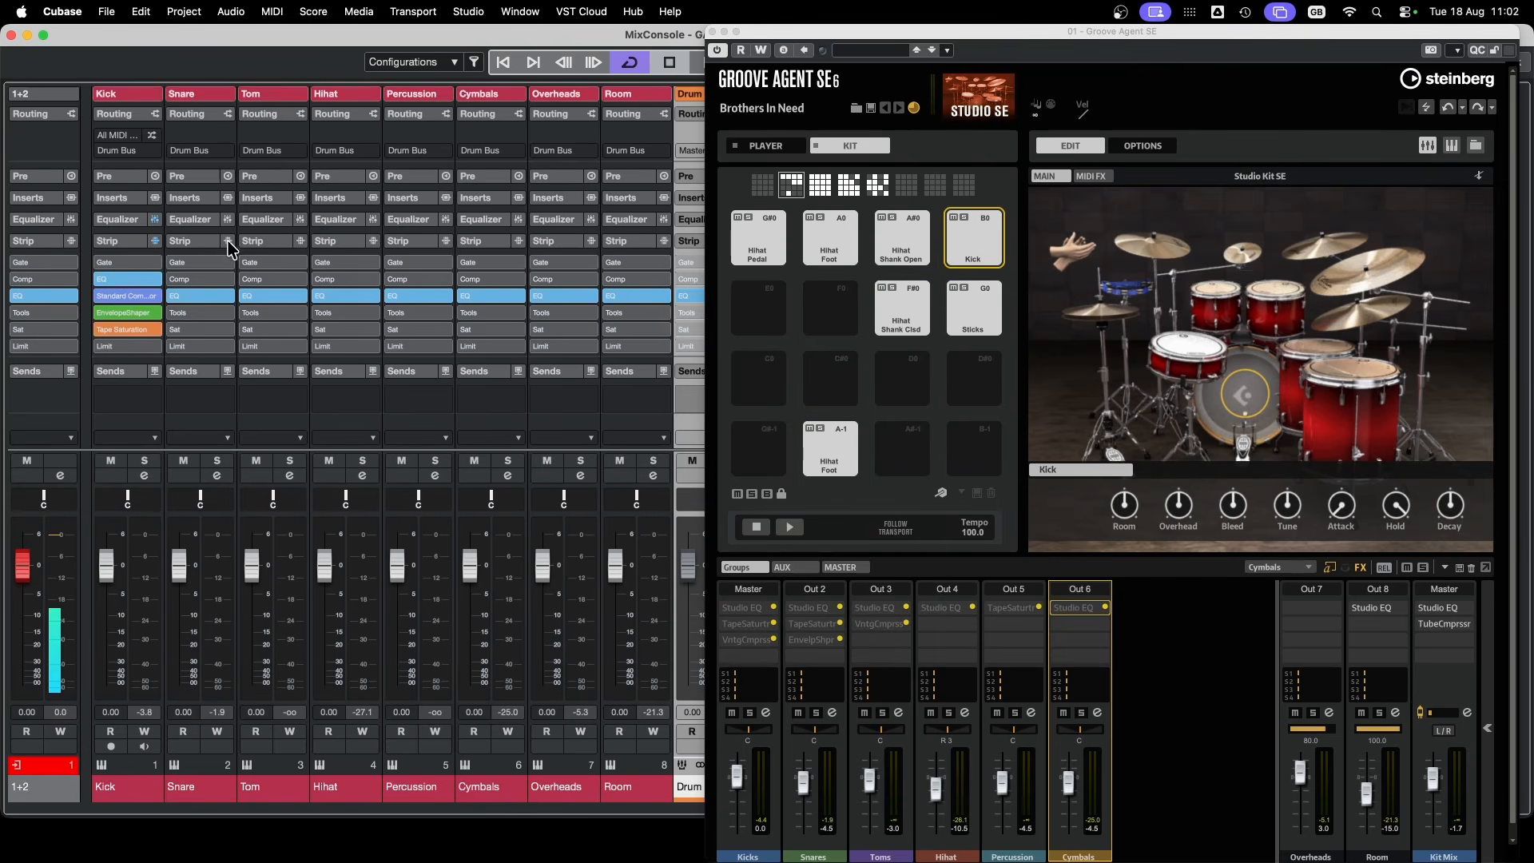
pyautogui.rightClick(228, 239)
pyautogui.click(271, 343)
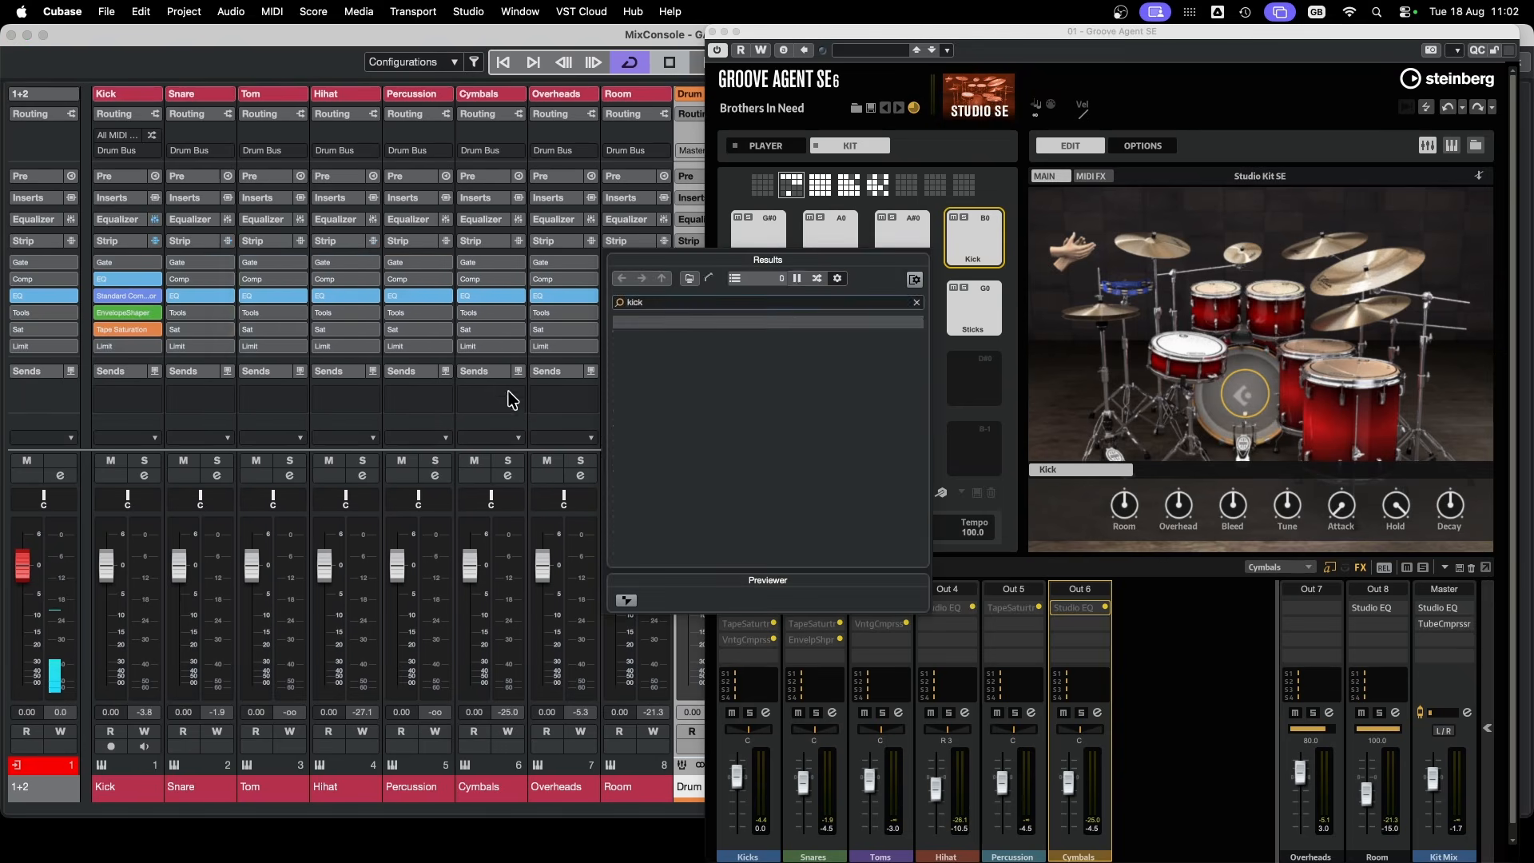
pyautogui.write('overheads')
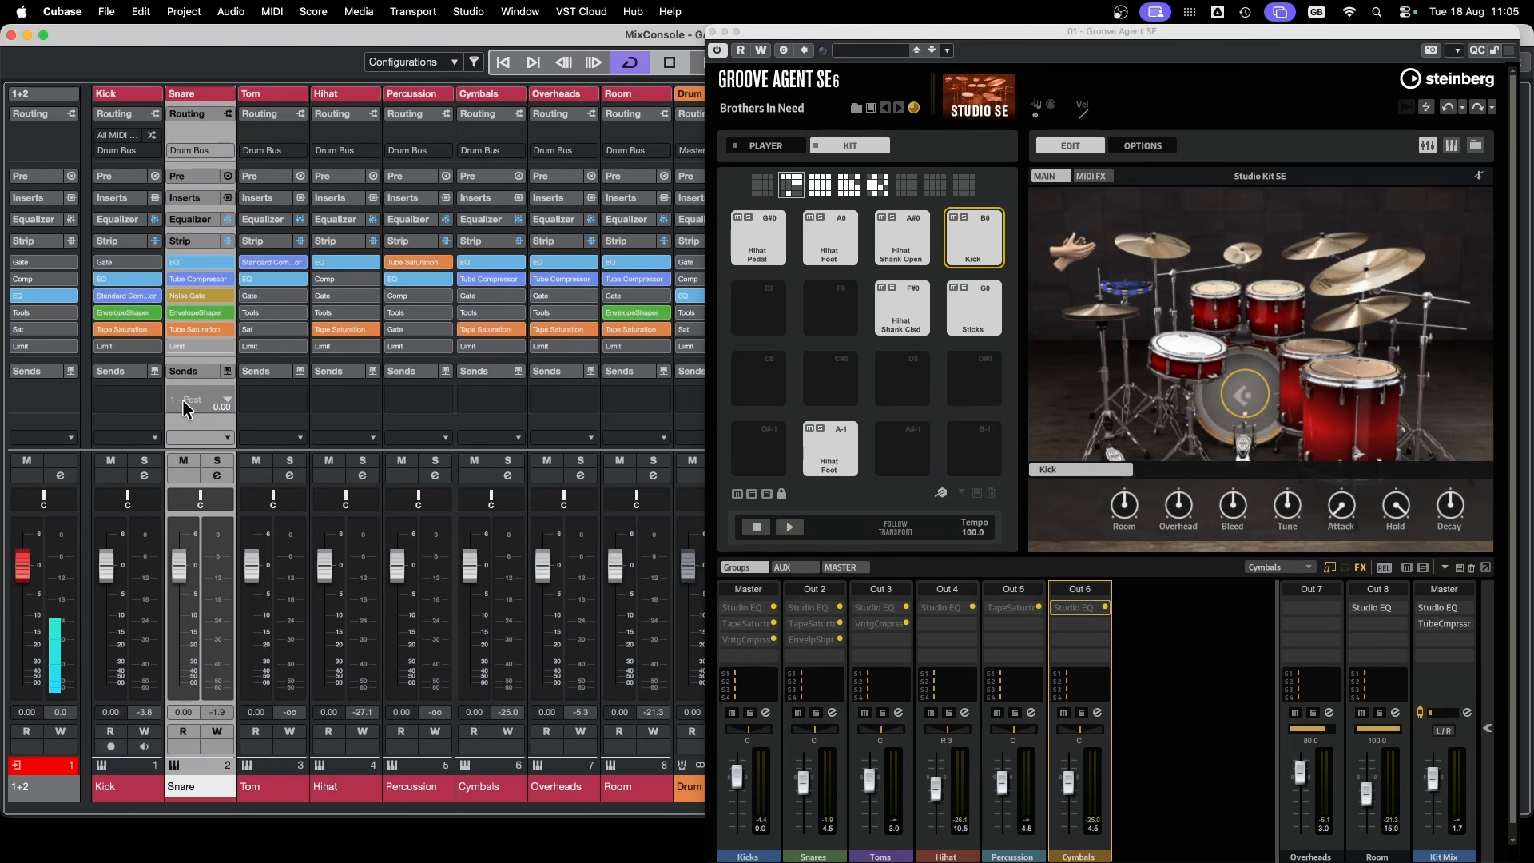
pyautogui.click(217, 475)
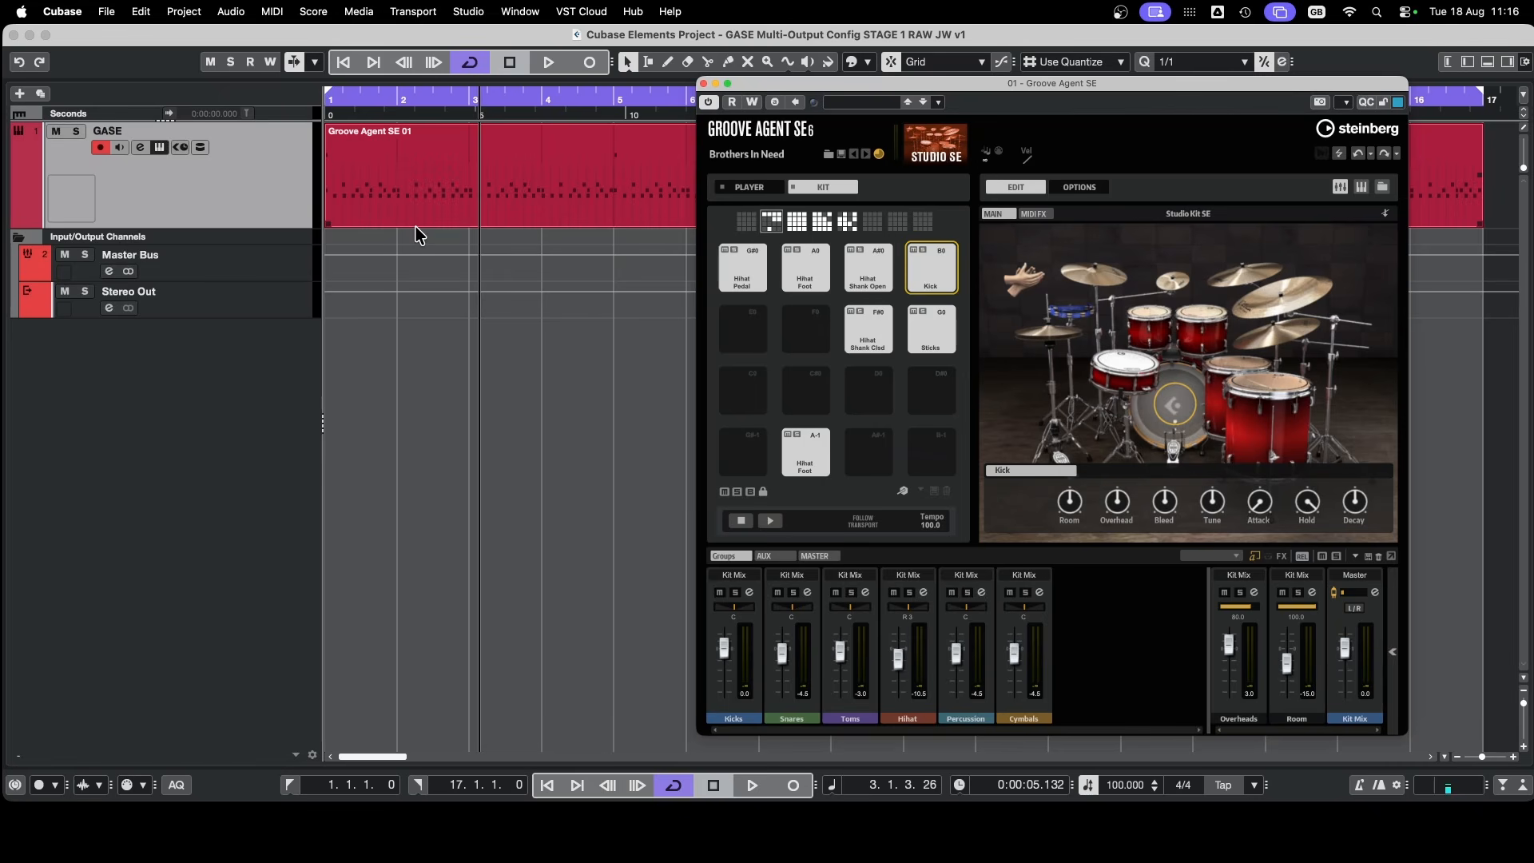
# - Select the Groove Agent SE 01 part on the GASE track in the raw version of the project
pyautogui.click(415, 243)
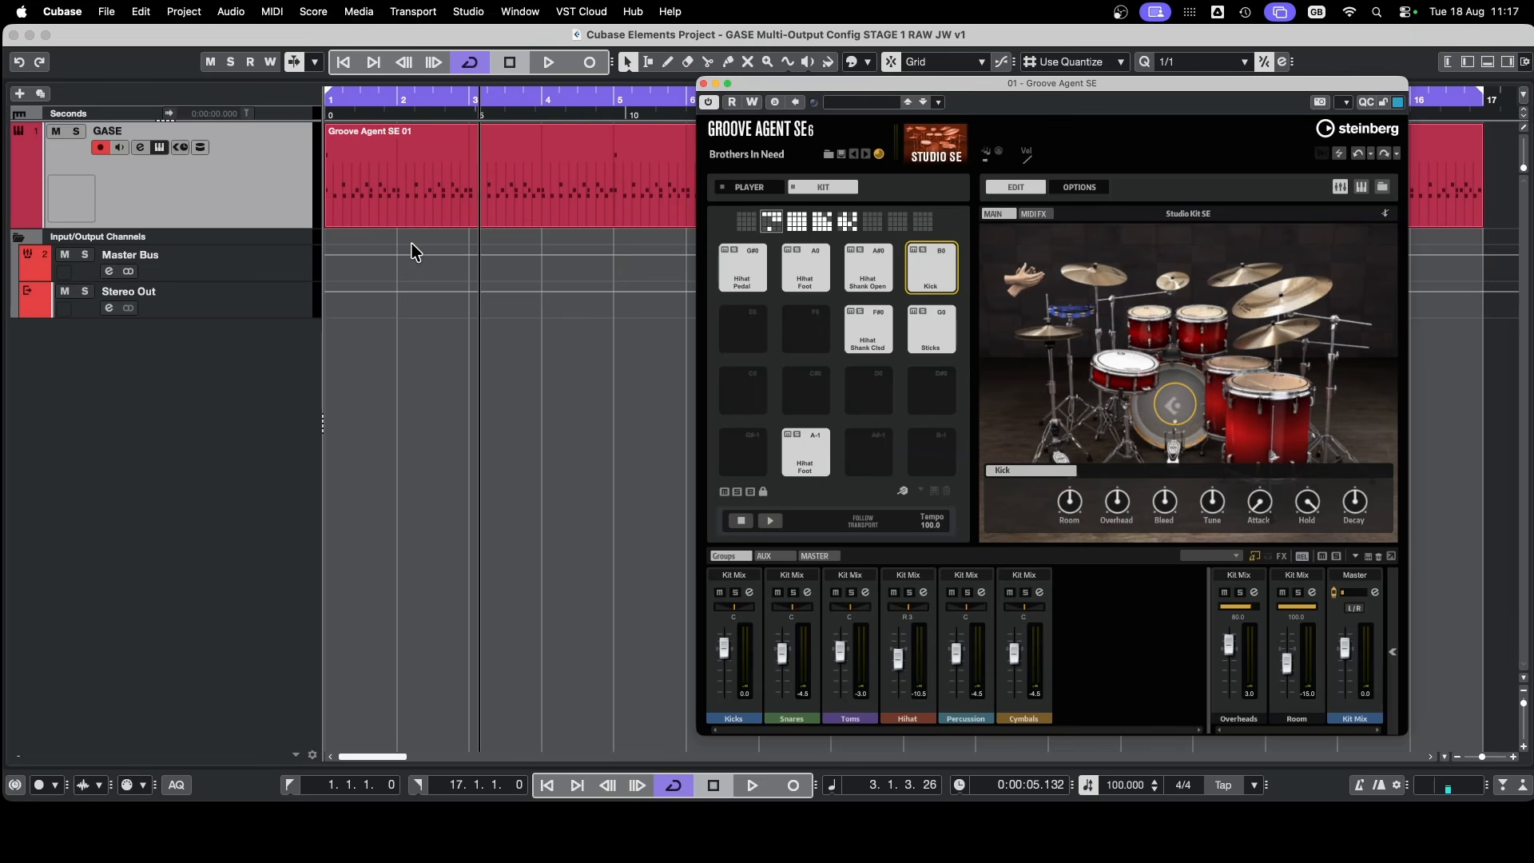
pyautogui.click(232, 190)
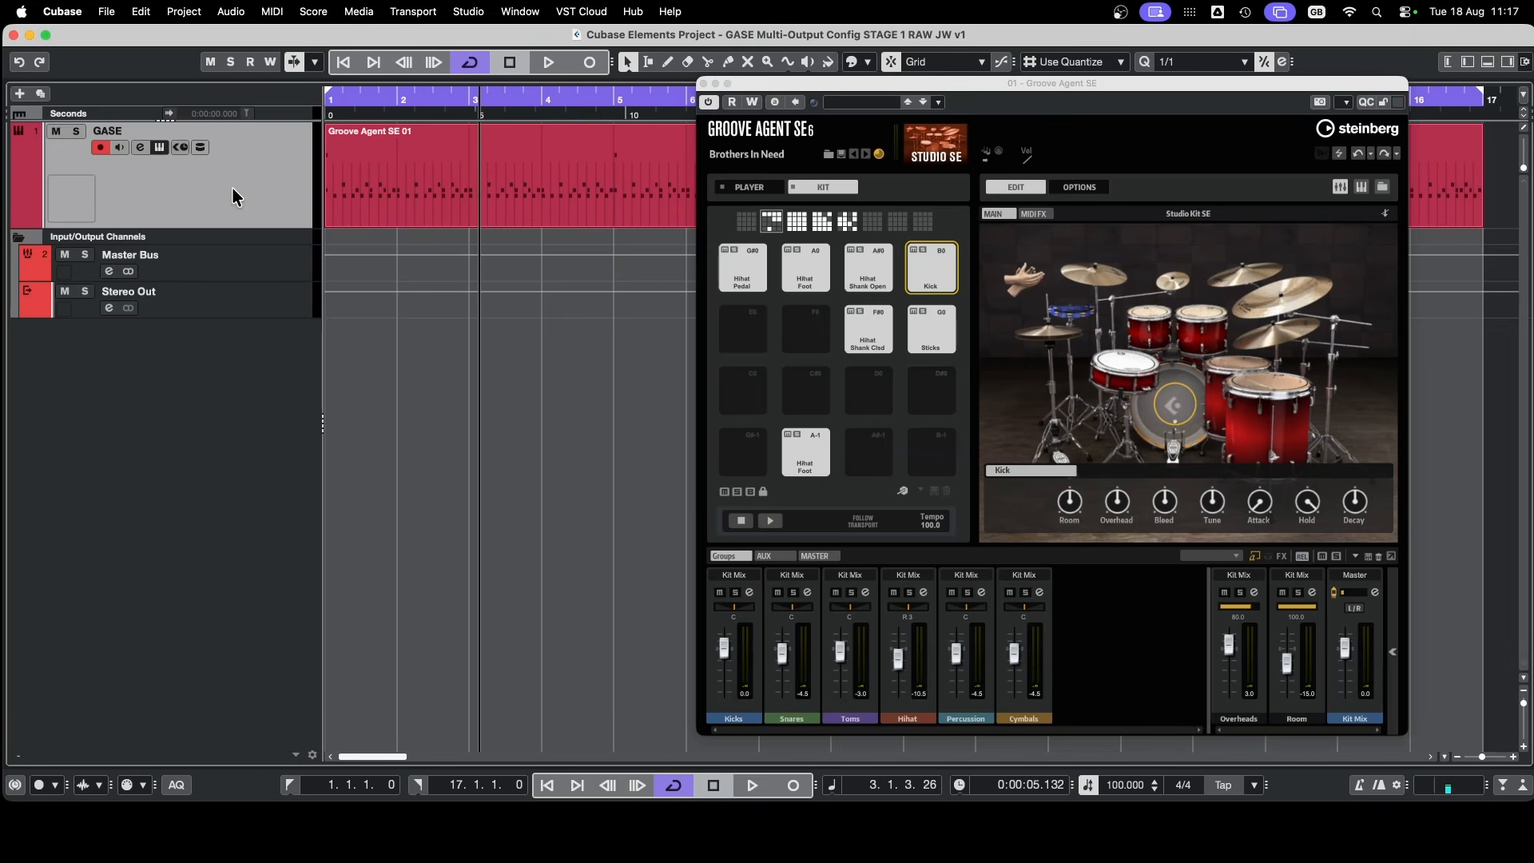
pyautogui.click(375, 187)
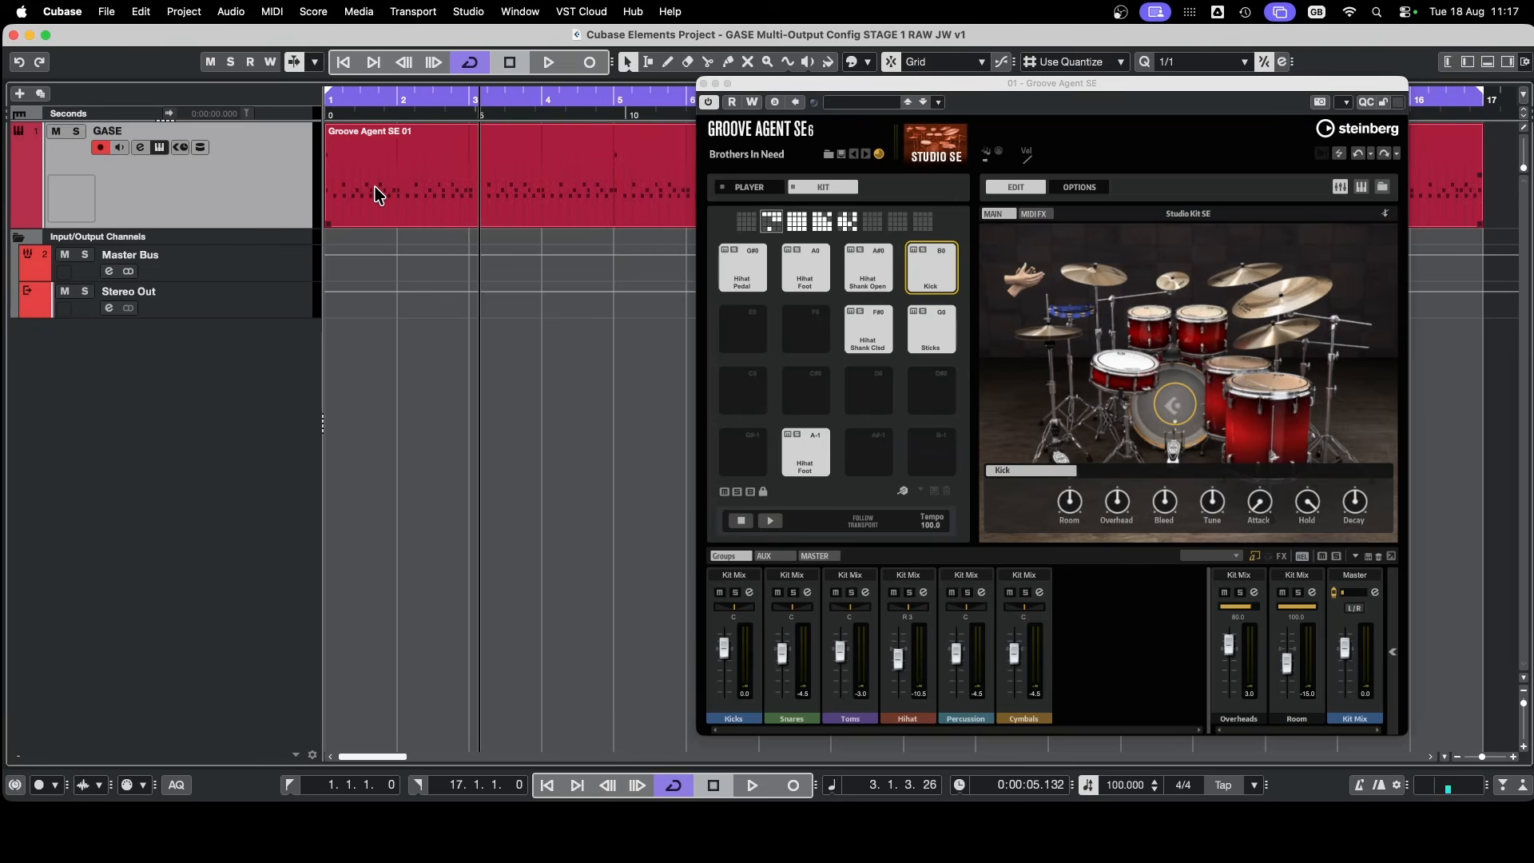
# - Inspect the GASE channel in the MixConsole and review the Brothers In Need kit's options for exporting its mixer to Cubase Elements
pyautogui.press('F3')
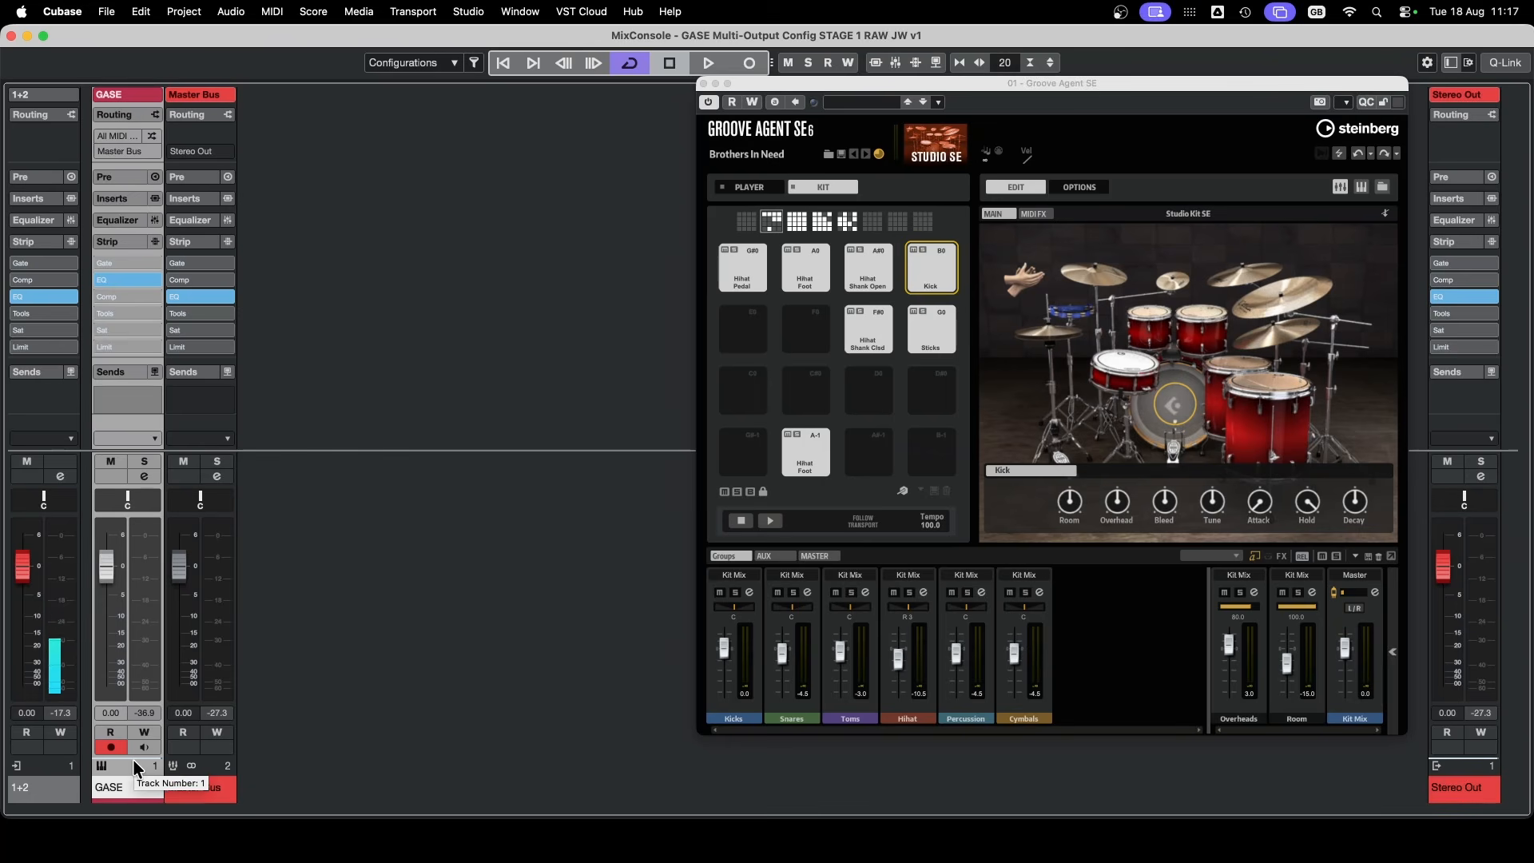
pyautogui.press('F3')
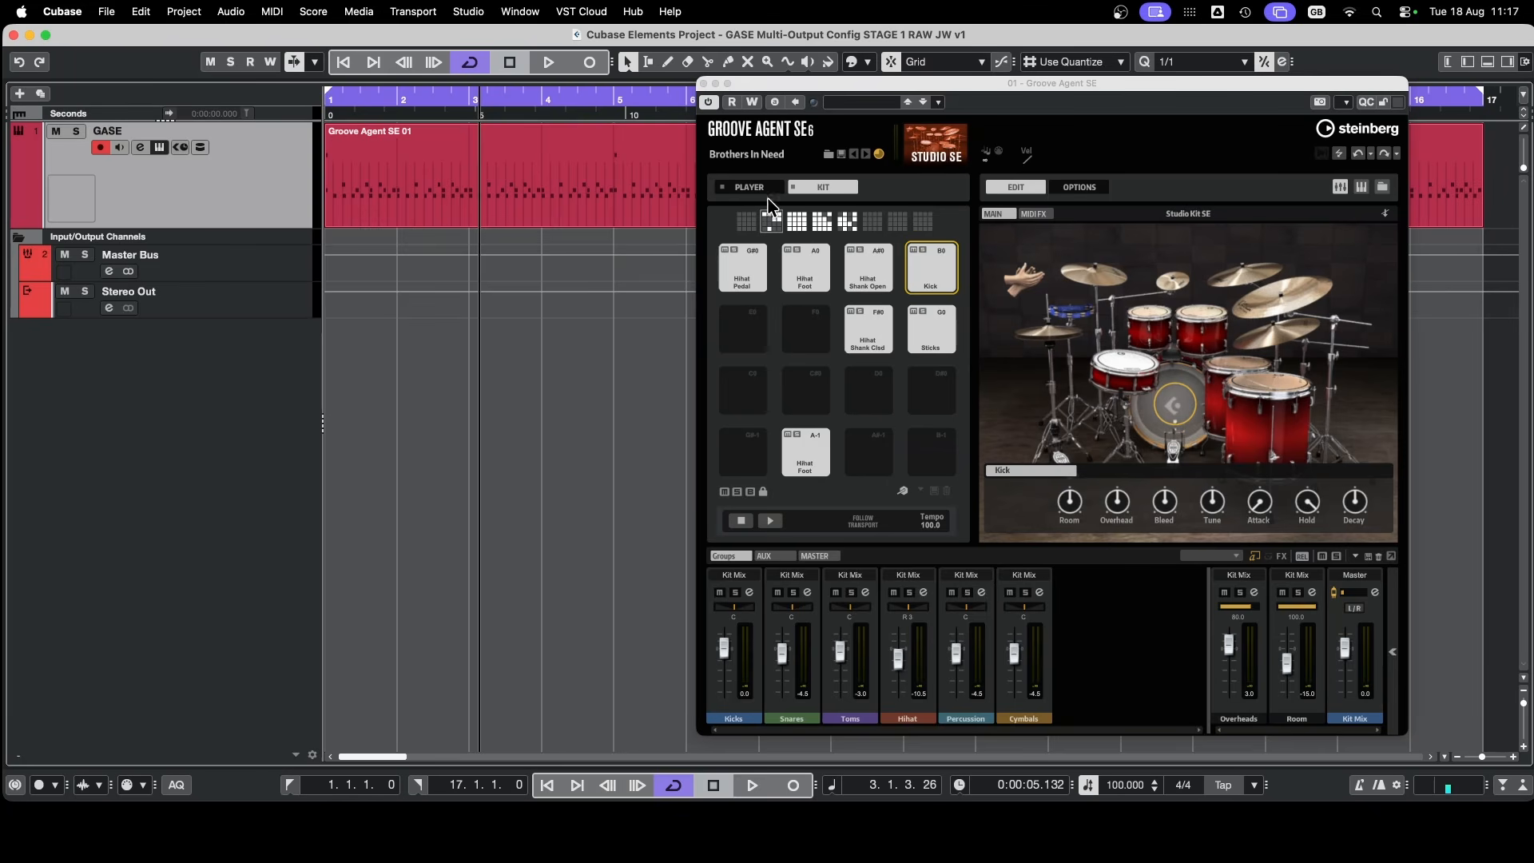
pyautogui.click(766, 158)
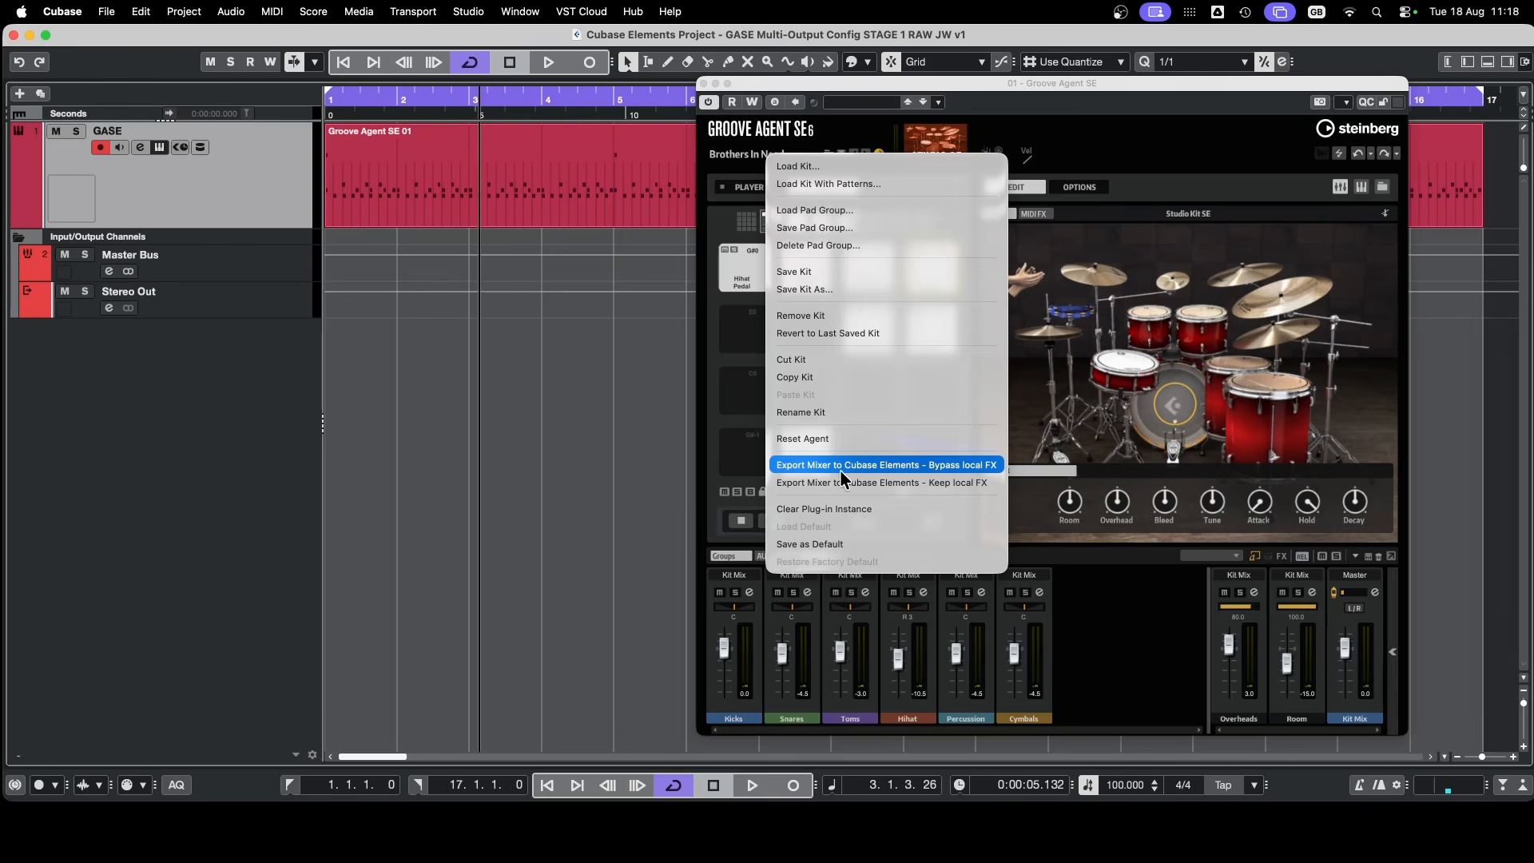
pyautogui.click(976, 483)
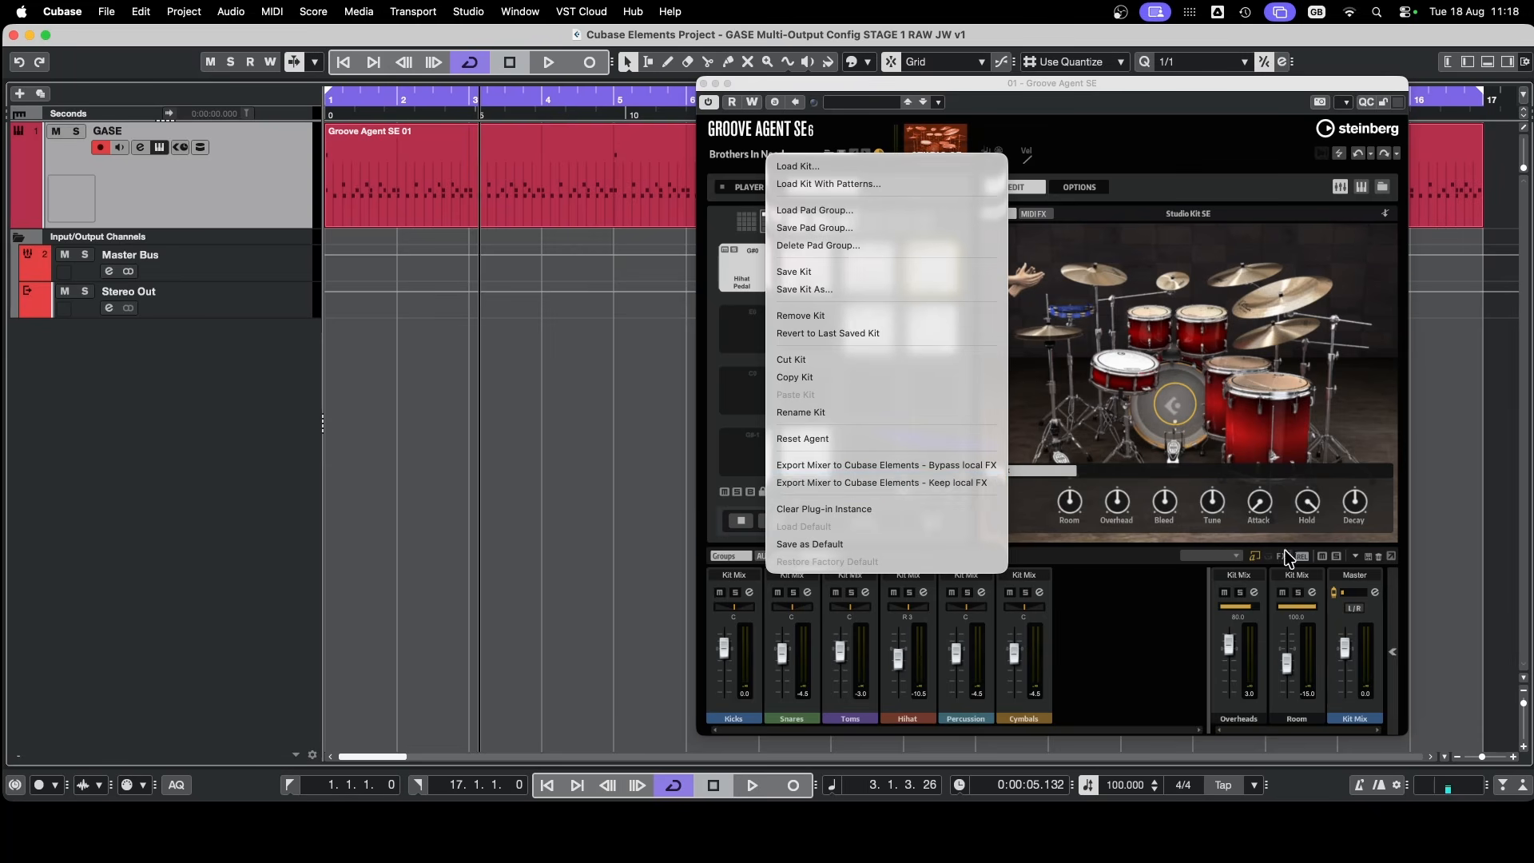
# - Review the full list of individual channels available in Groove Agent's mixer
pyautogui.click(1227, 556)
pyautogui.scroll(-10, 1230, 627)
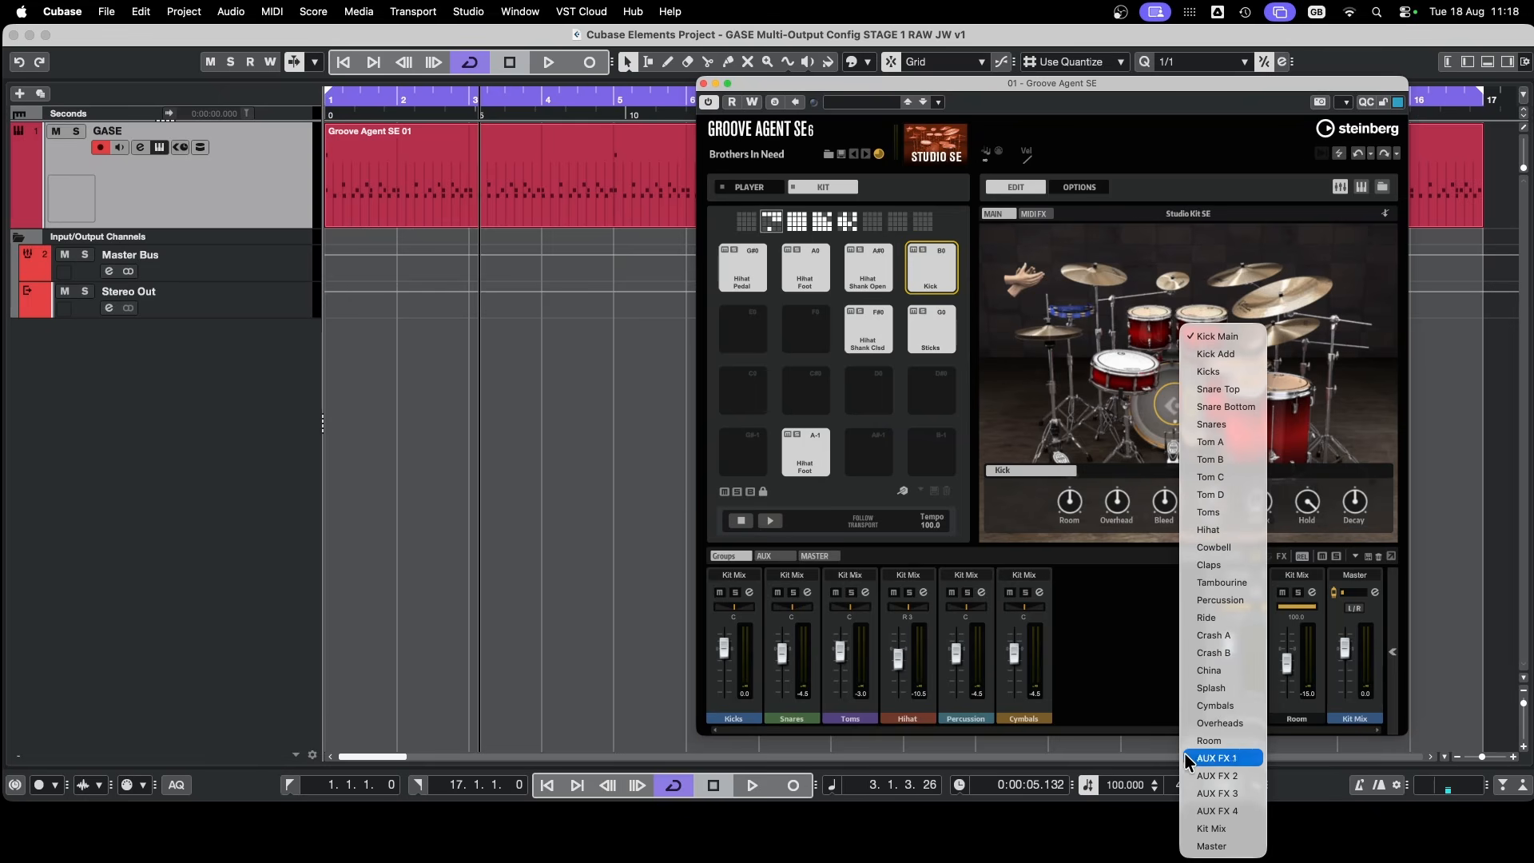
pyautogui.click(1095, 634)
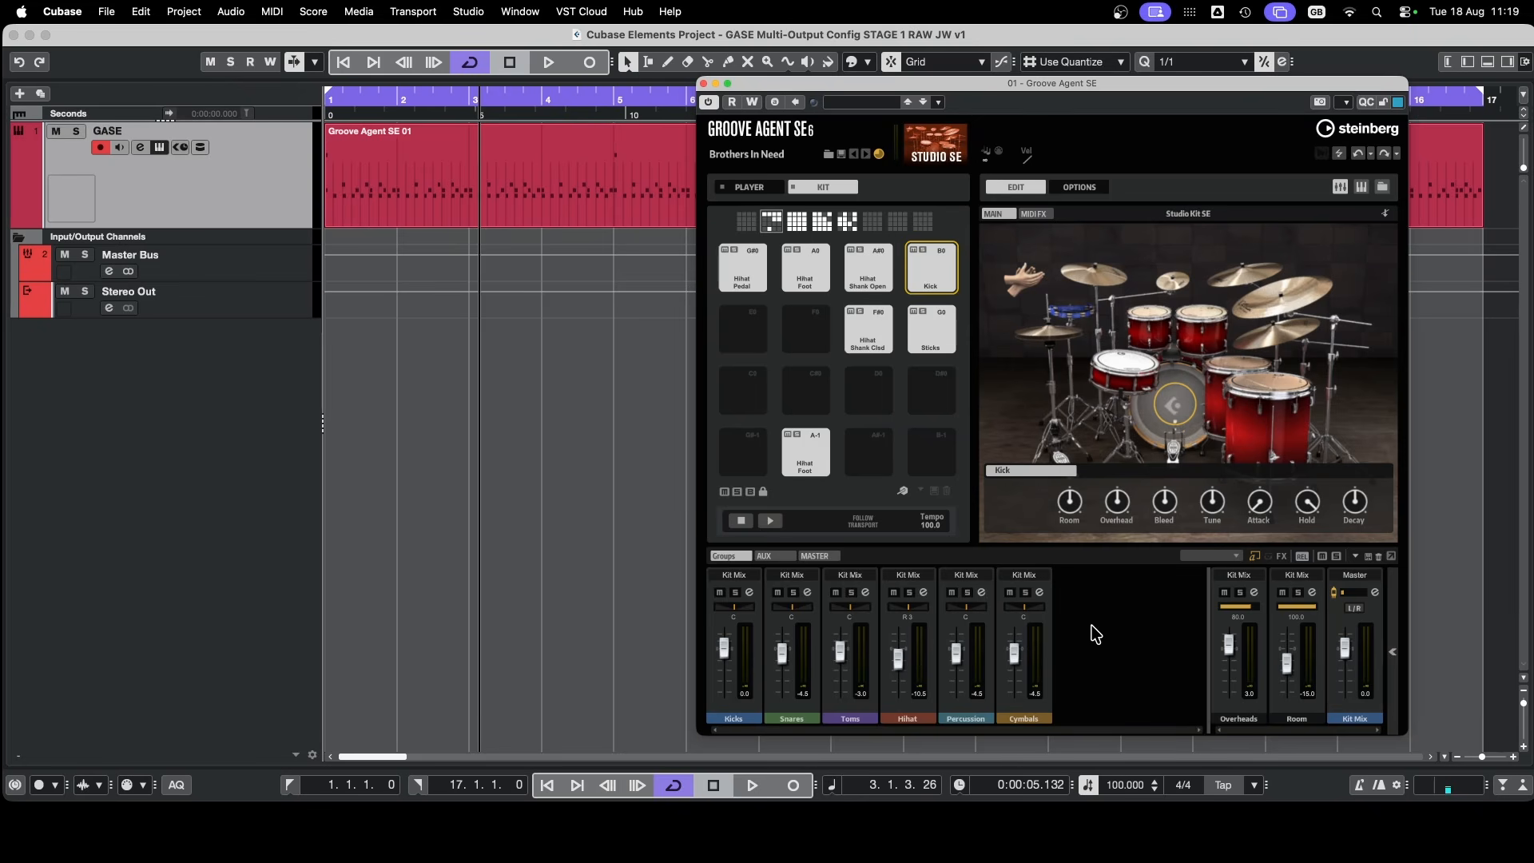
# - Show the insert effects in Groove Agent's mixer and export the mixer to Cubase Elements, keeping the local FX
pyautogui.click(1282, 556)
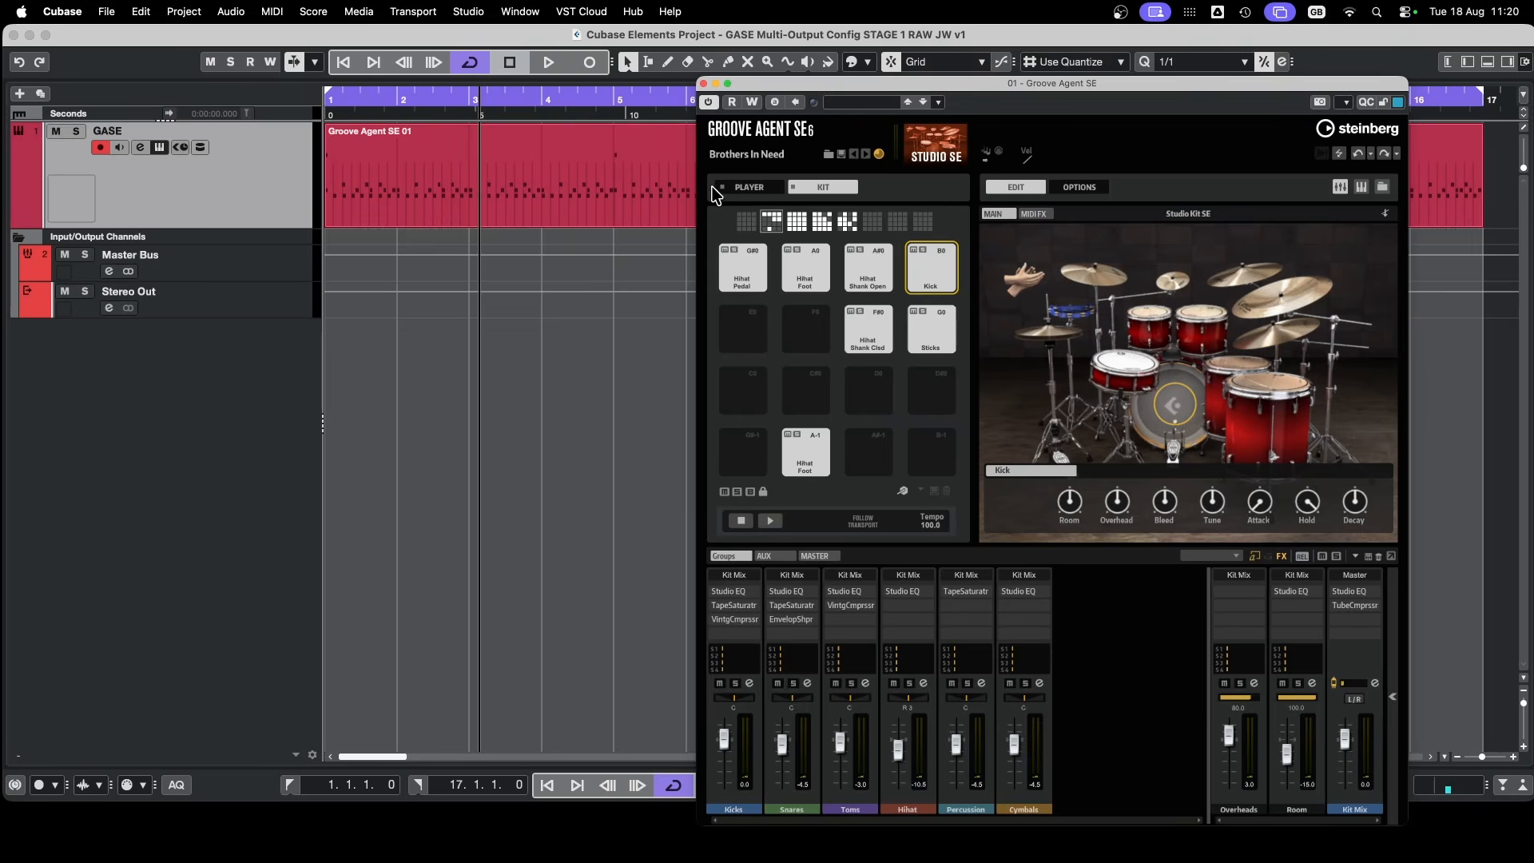
pyautogui.rightClick(769, 155)
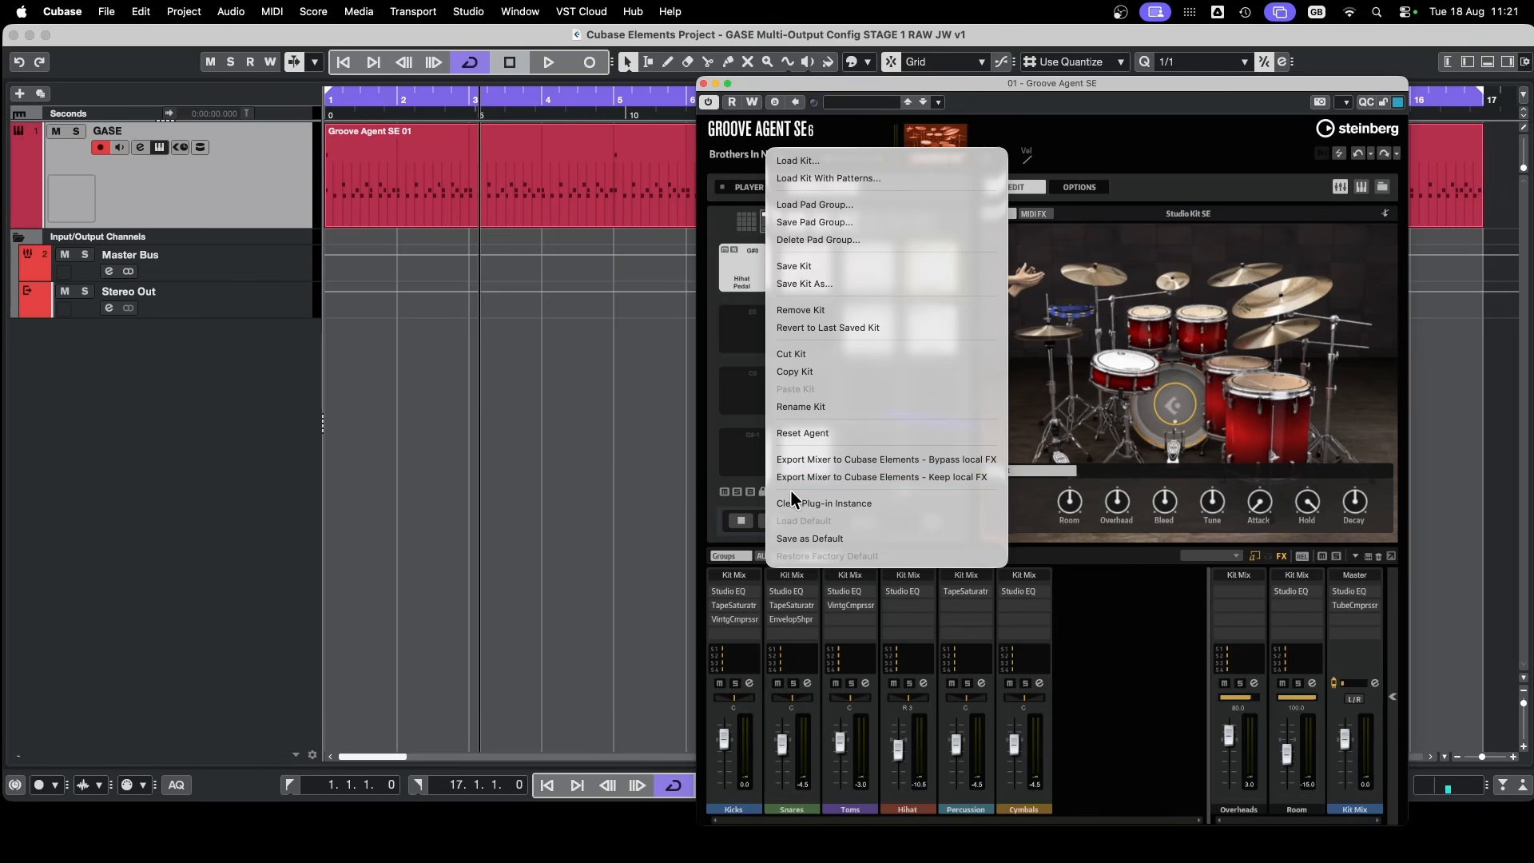
pyautogui.click(873, 480)
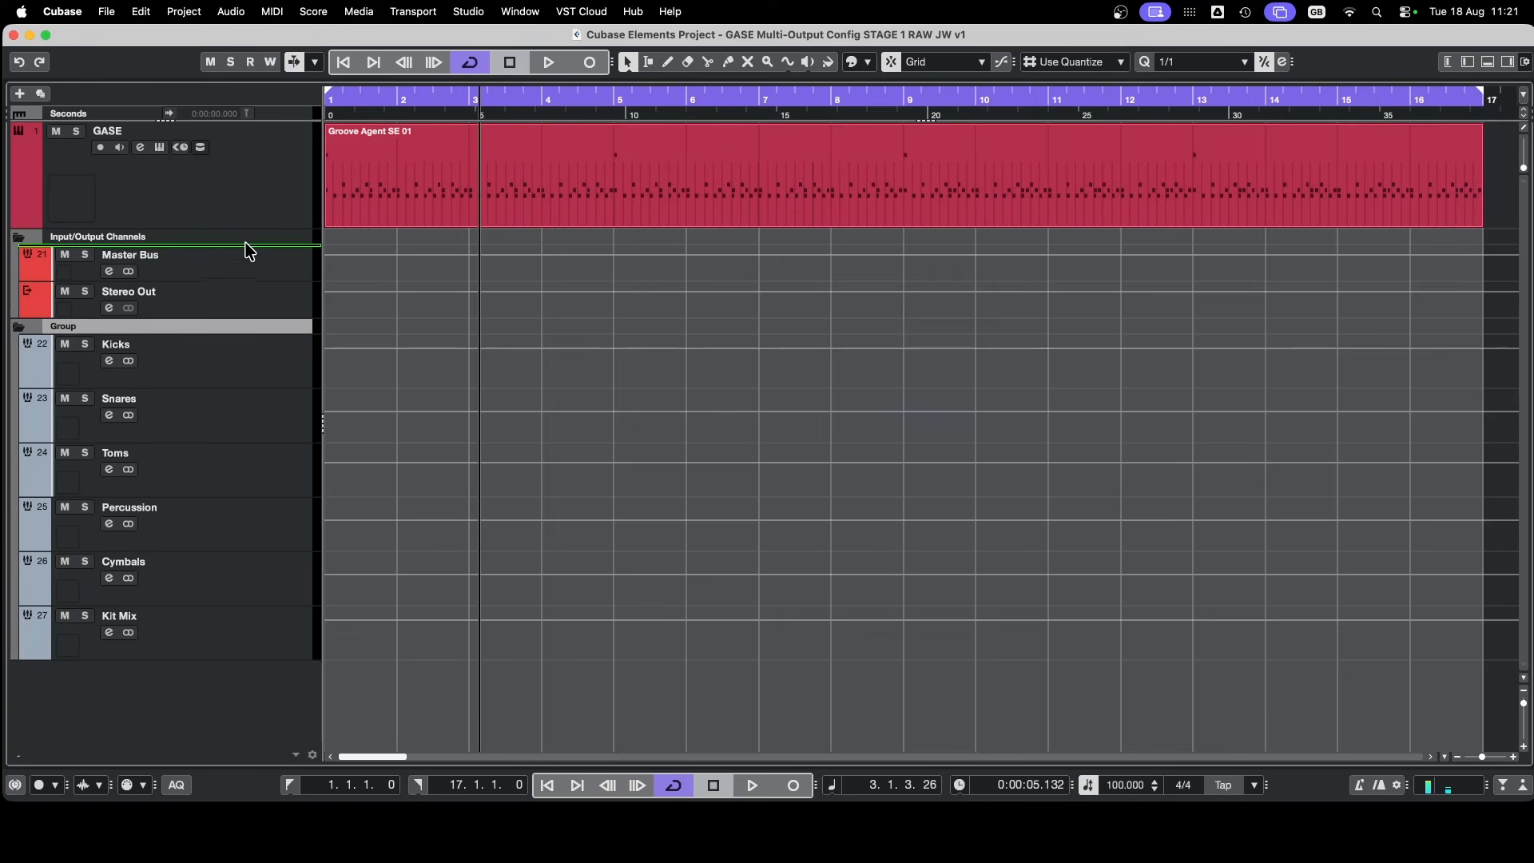
# - Move the Group folder above the Input/Output Channels folder and show the exported drum channels from GASE onward in the MixConsole
pyautogui.moveTo(245, 243); pyautogui.dragTo(246, 229)
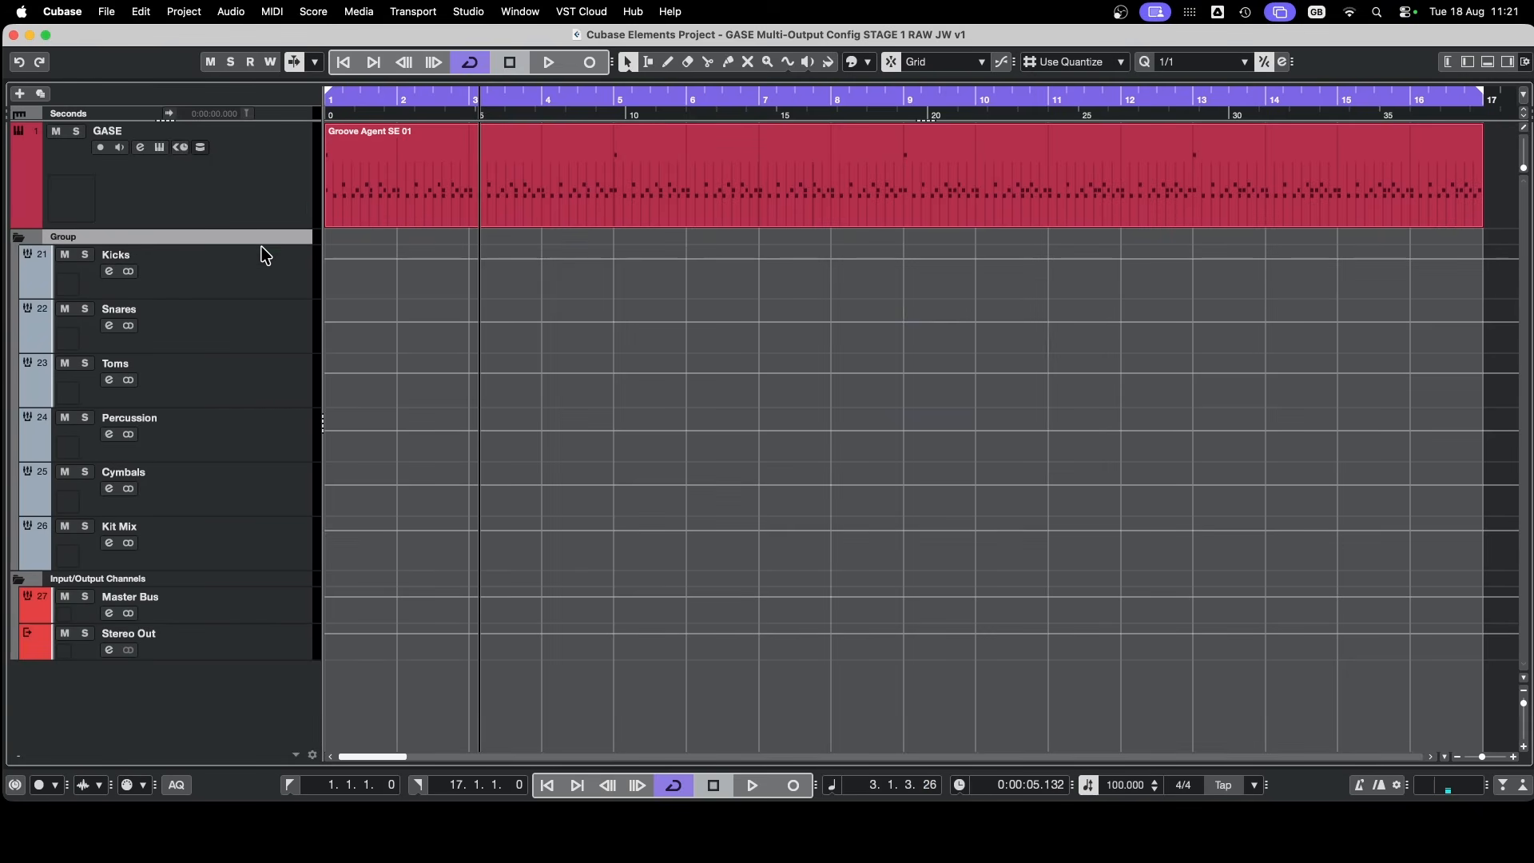
pyautogui.press('F3')
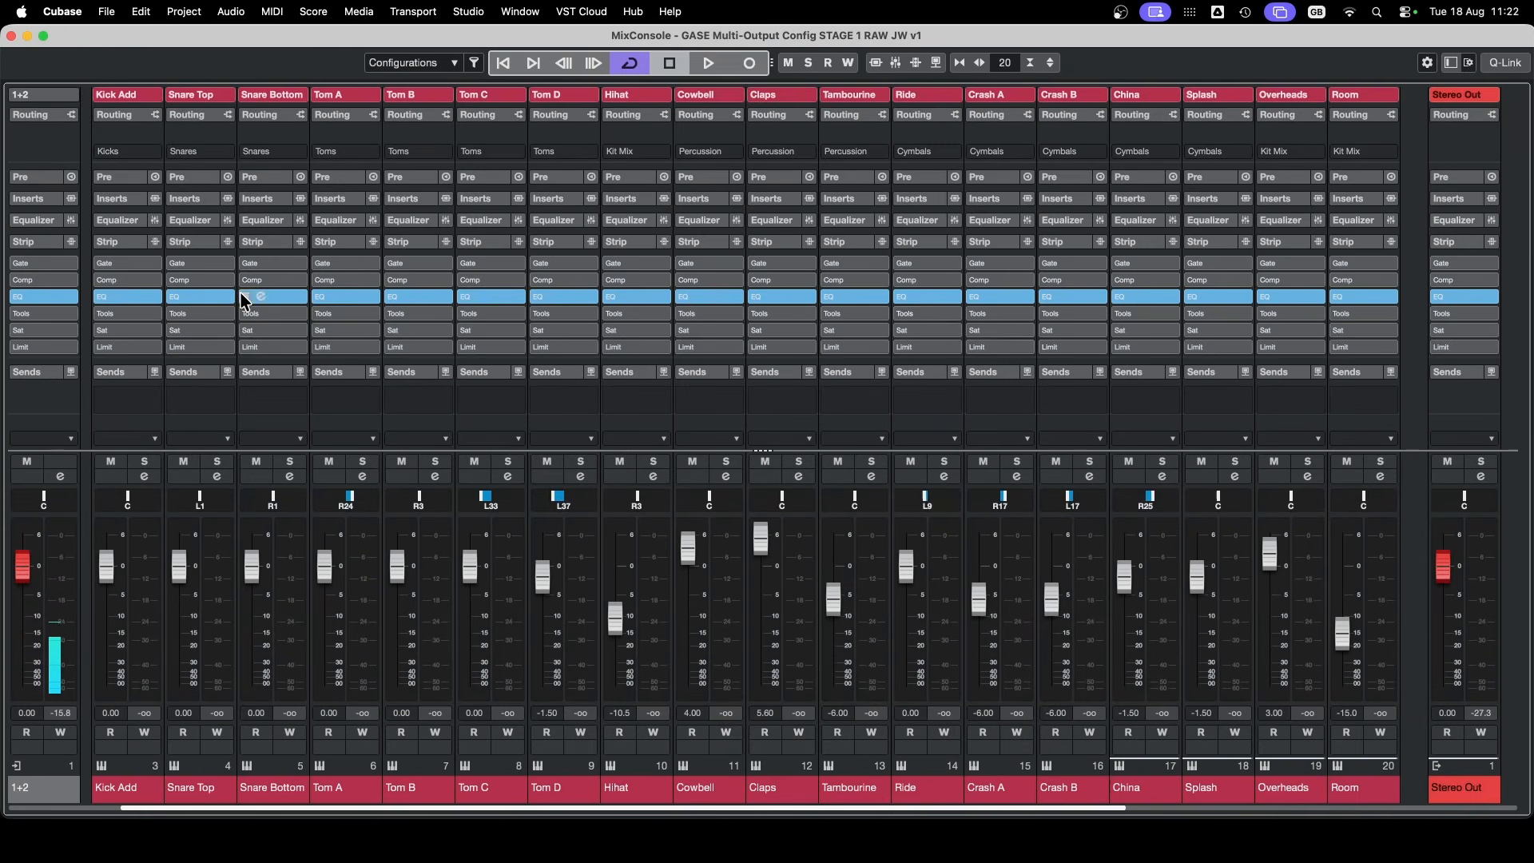
pyautogui.moveTo(184, 813); pyautogui.dragTo(44, 819)
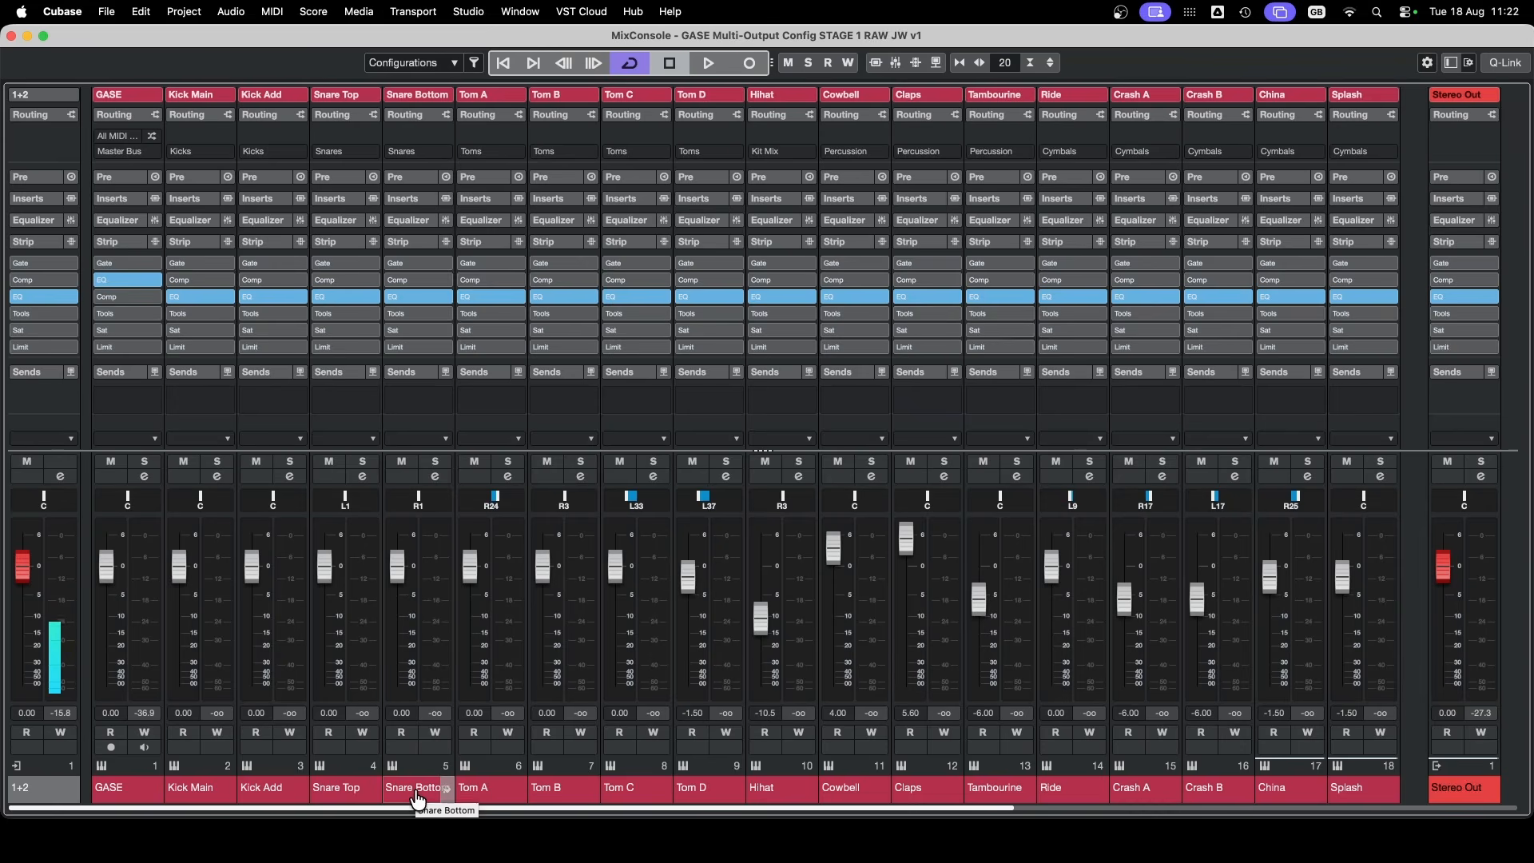
# - Play the groove and audition the Snare Top, Snare Bottom, Kick Main and Kick Add channels one at a time in solo
pyautogui.press('space')
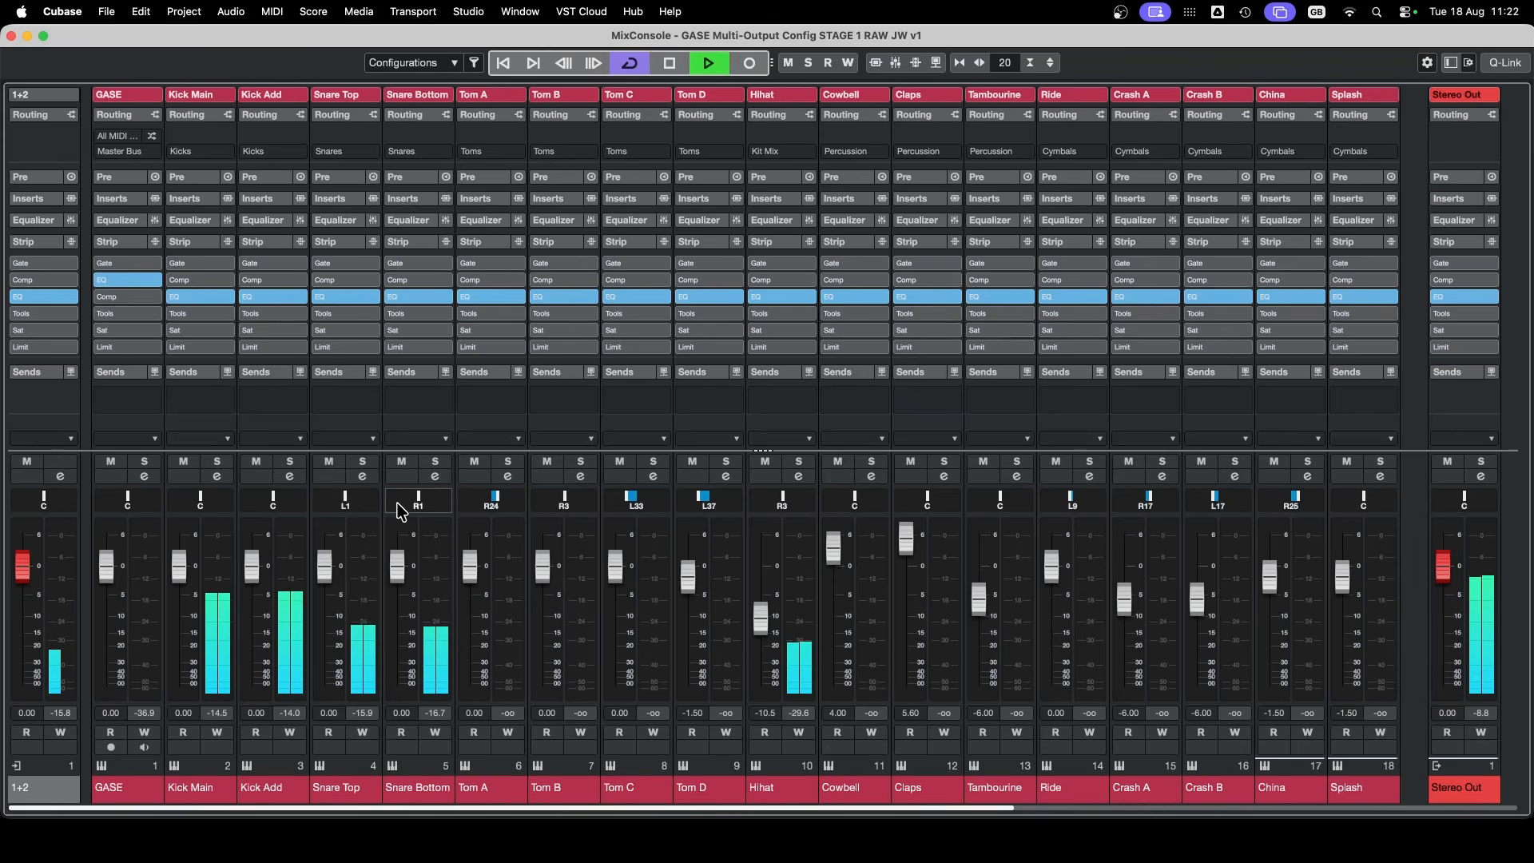
pyautogui.click(362, 461)
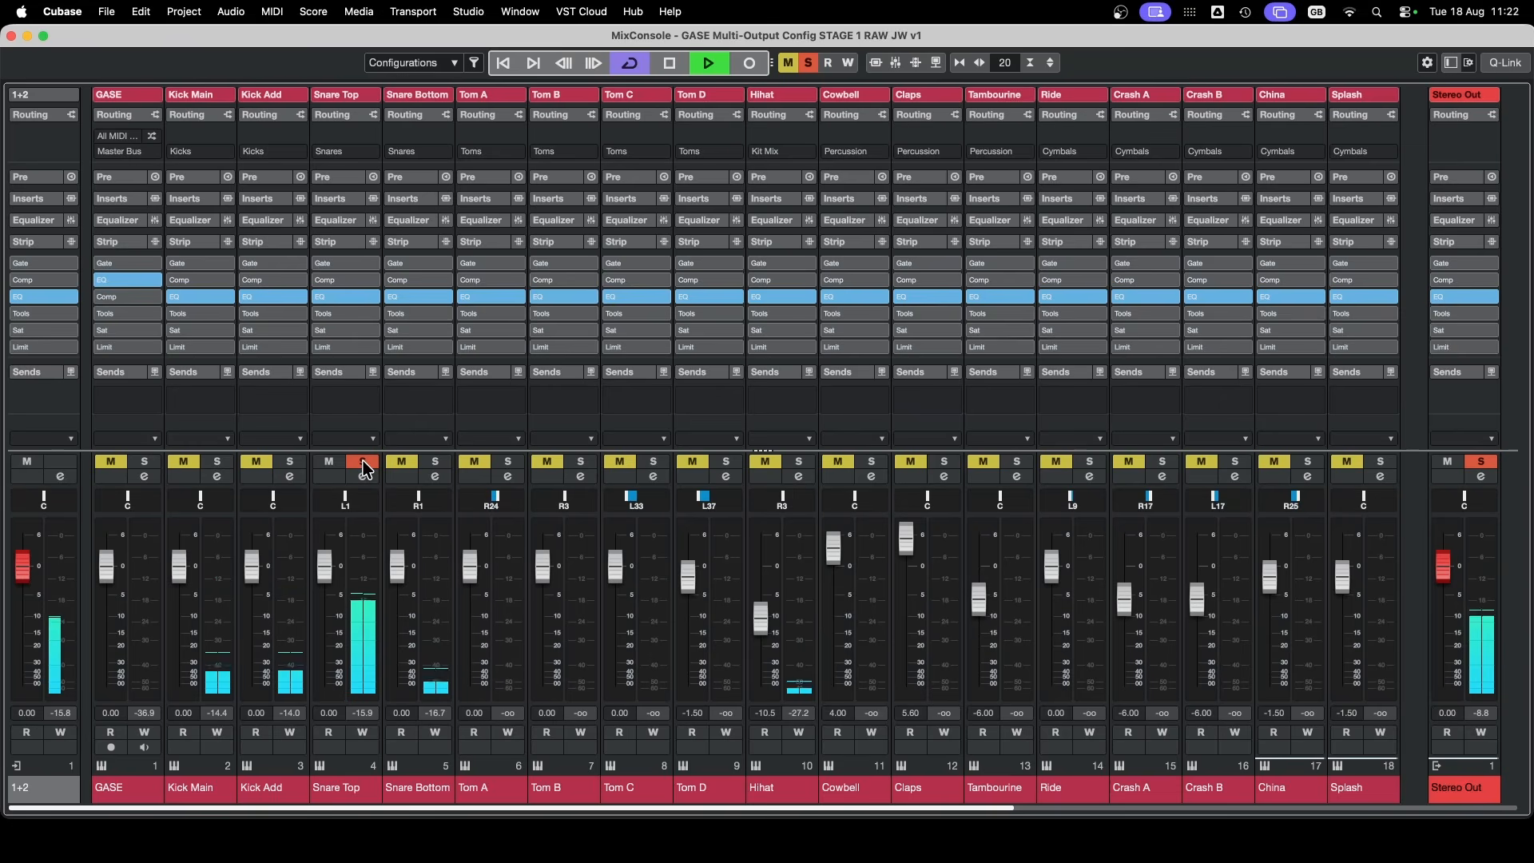
pyautogui.click(364, 463)
pyautogui.click(435, 463)
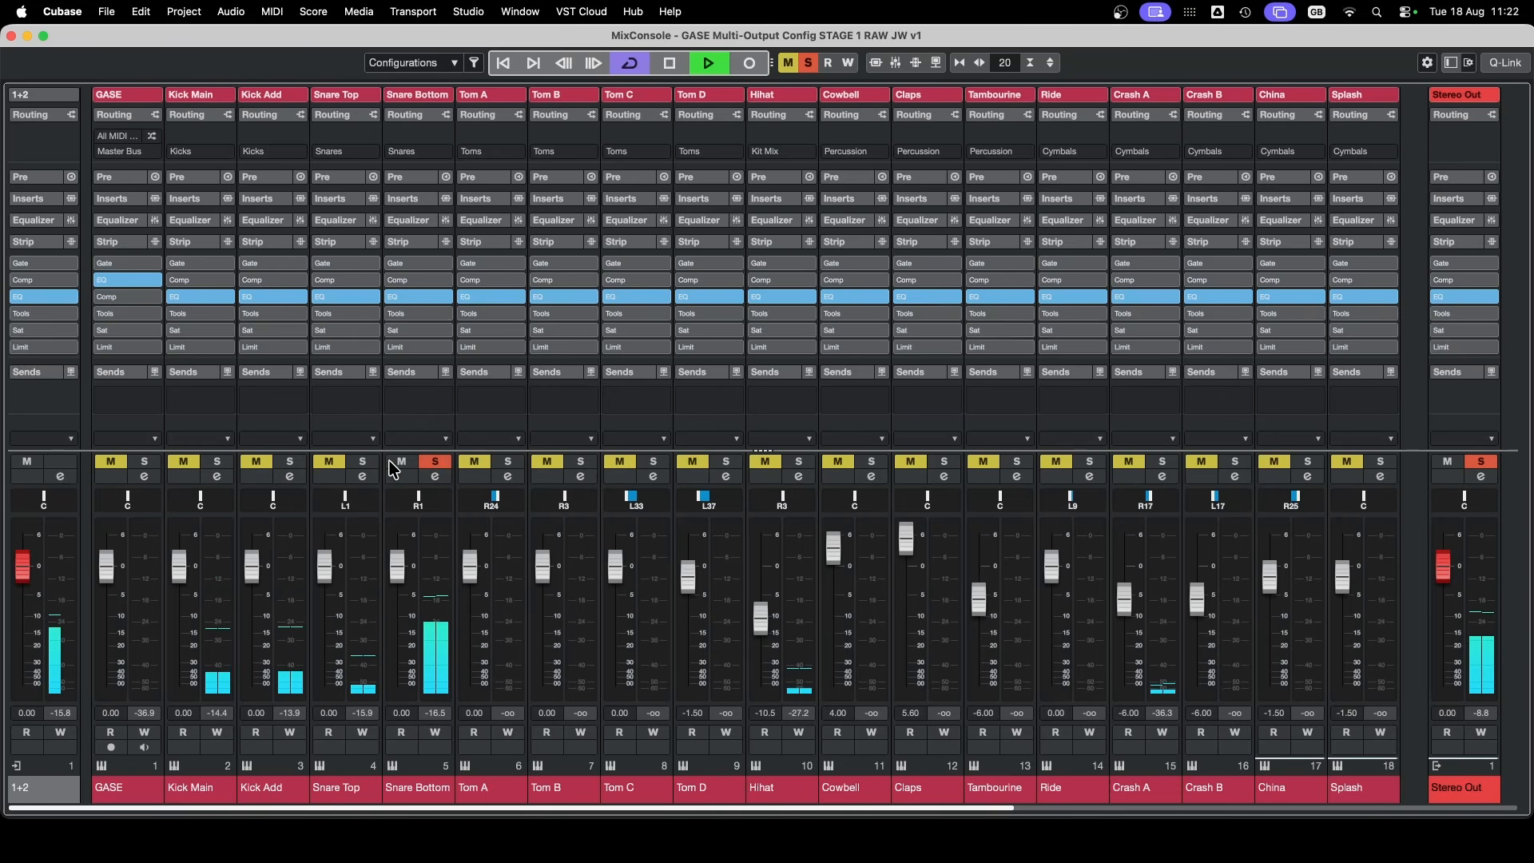
pyautogui.click(435, 462)
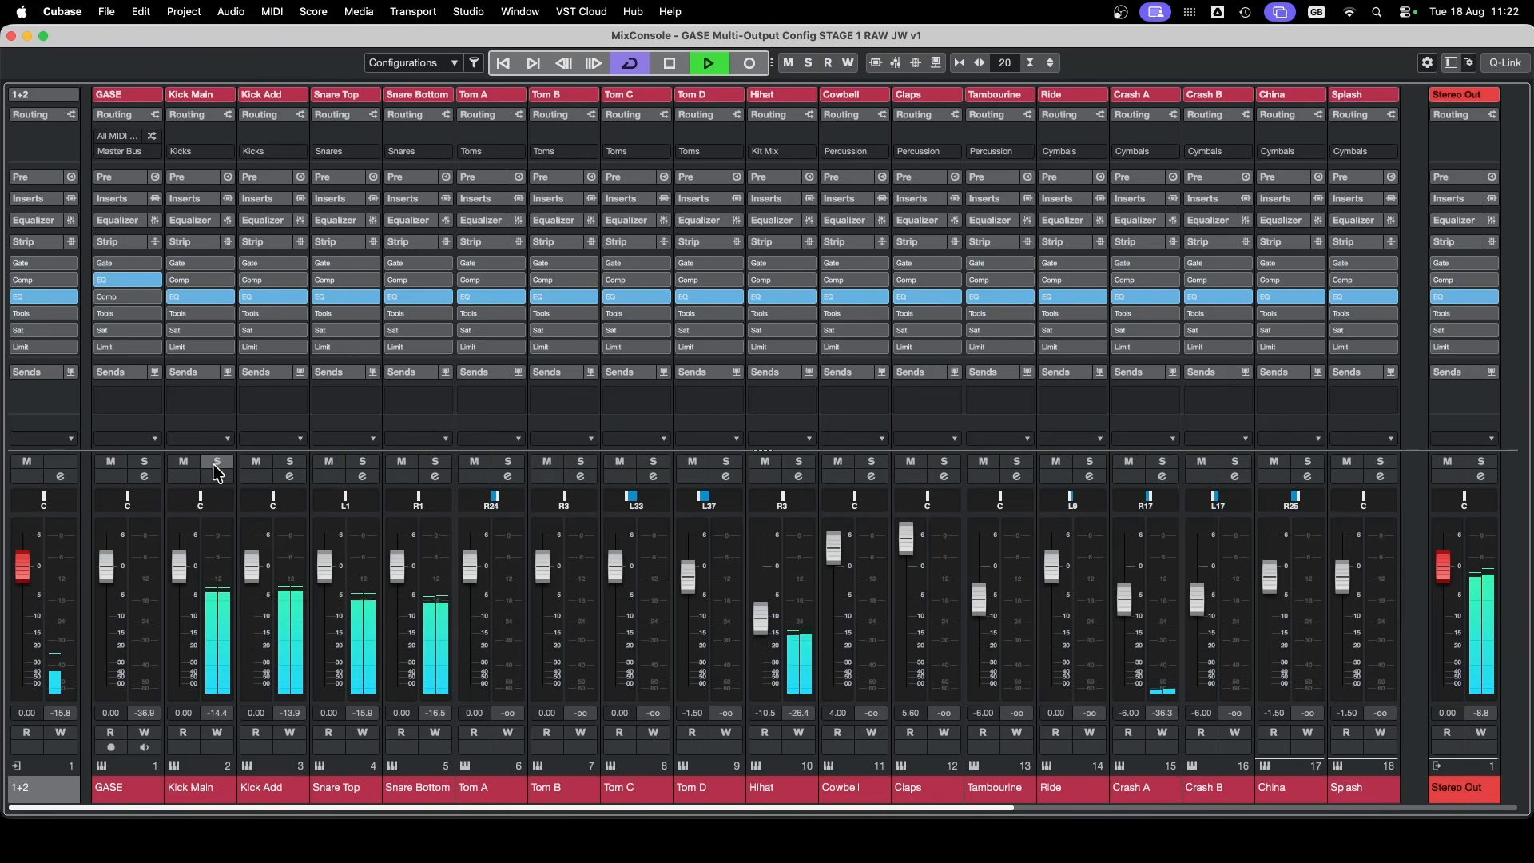
pyautogui.click(217, 464)
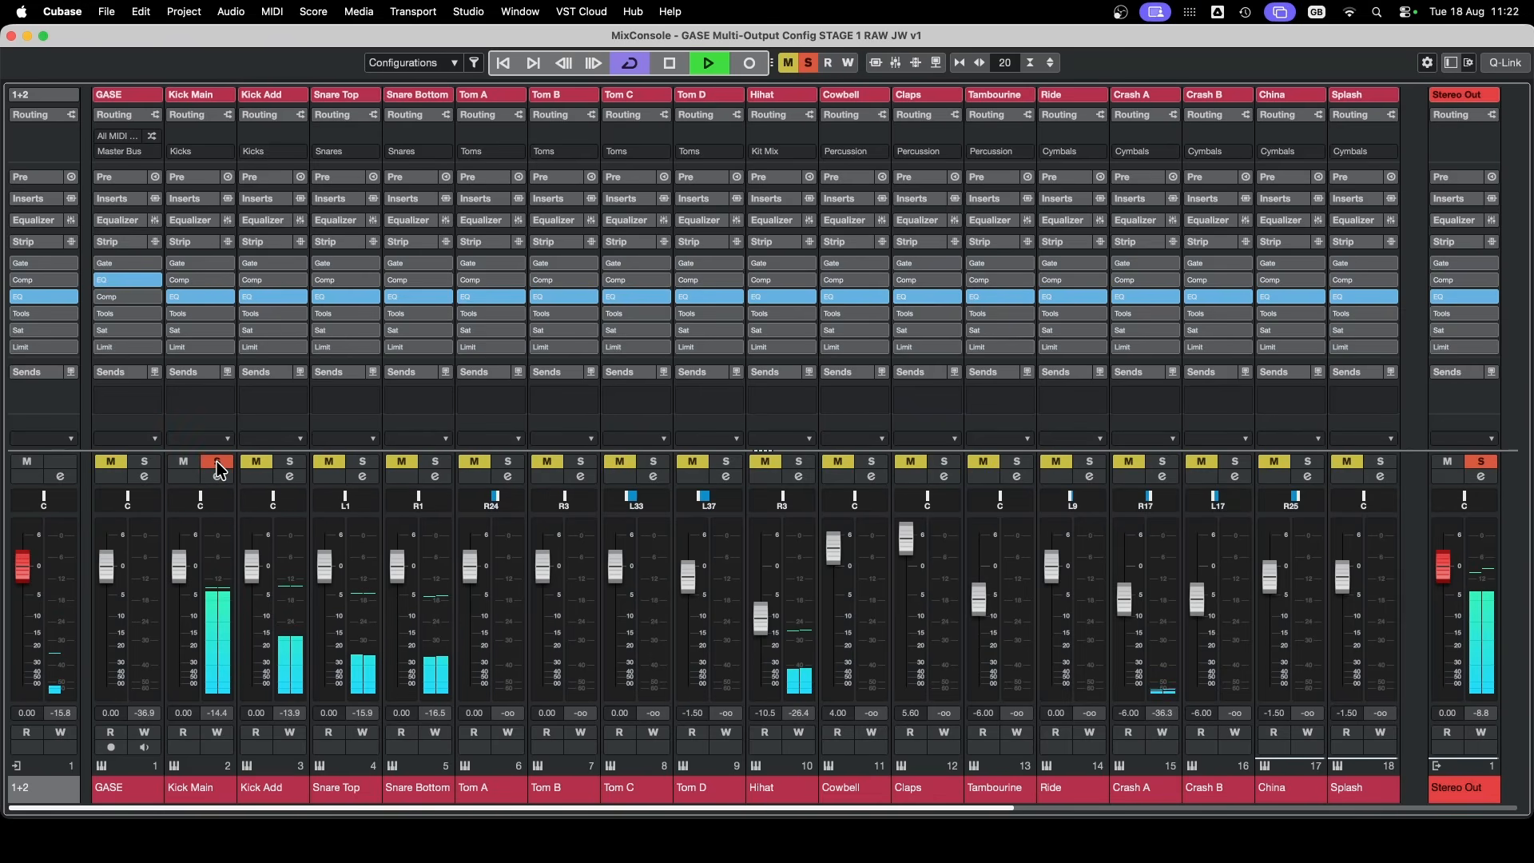
pyautogui.click(218, 463)
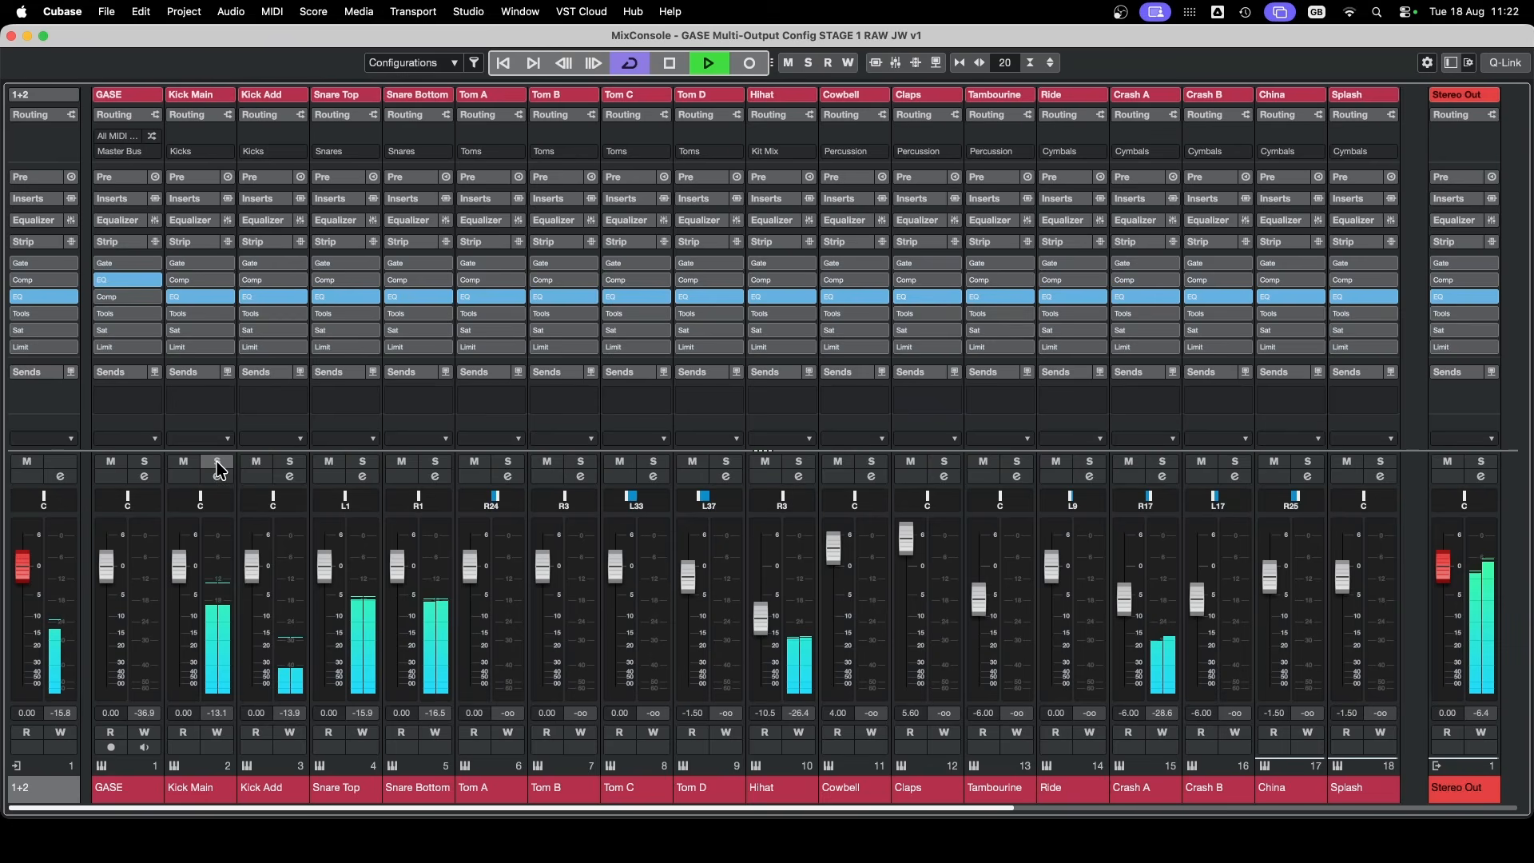
pyautogui.click(290, 464)
pyautogui.click(290, 463)
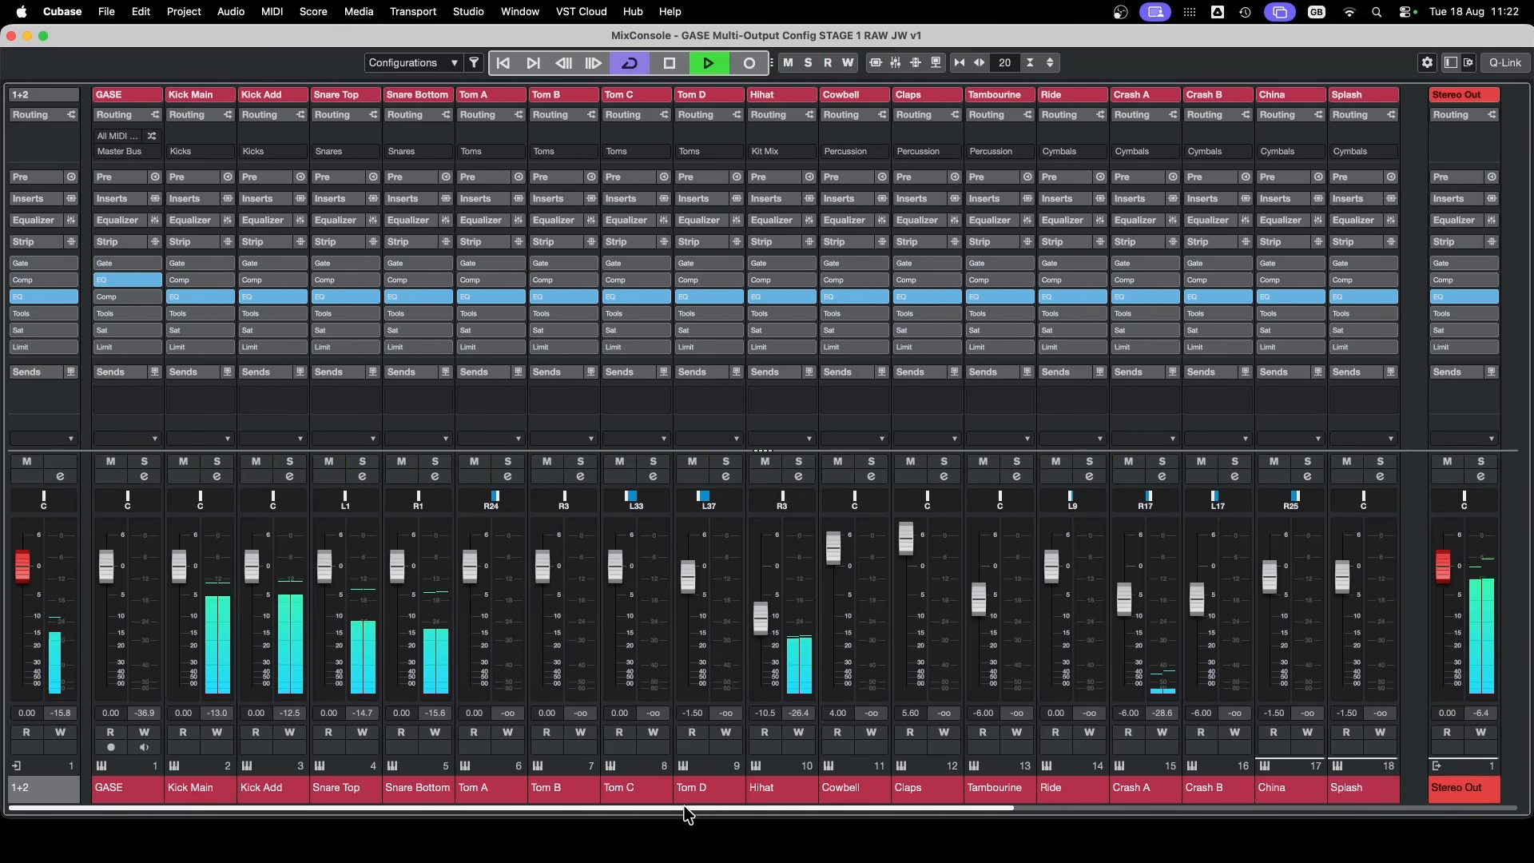
# - Audition the Snares group channel in solo, stop playback and inspect the individual snare channels feeding it
pyautogui.moveTo(685, 809); pyautogui.dragTo(1304, 808)
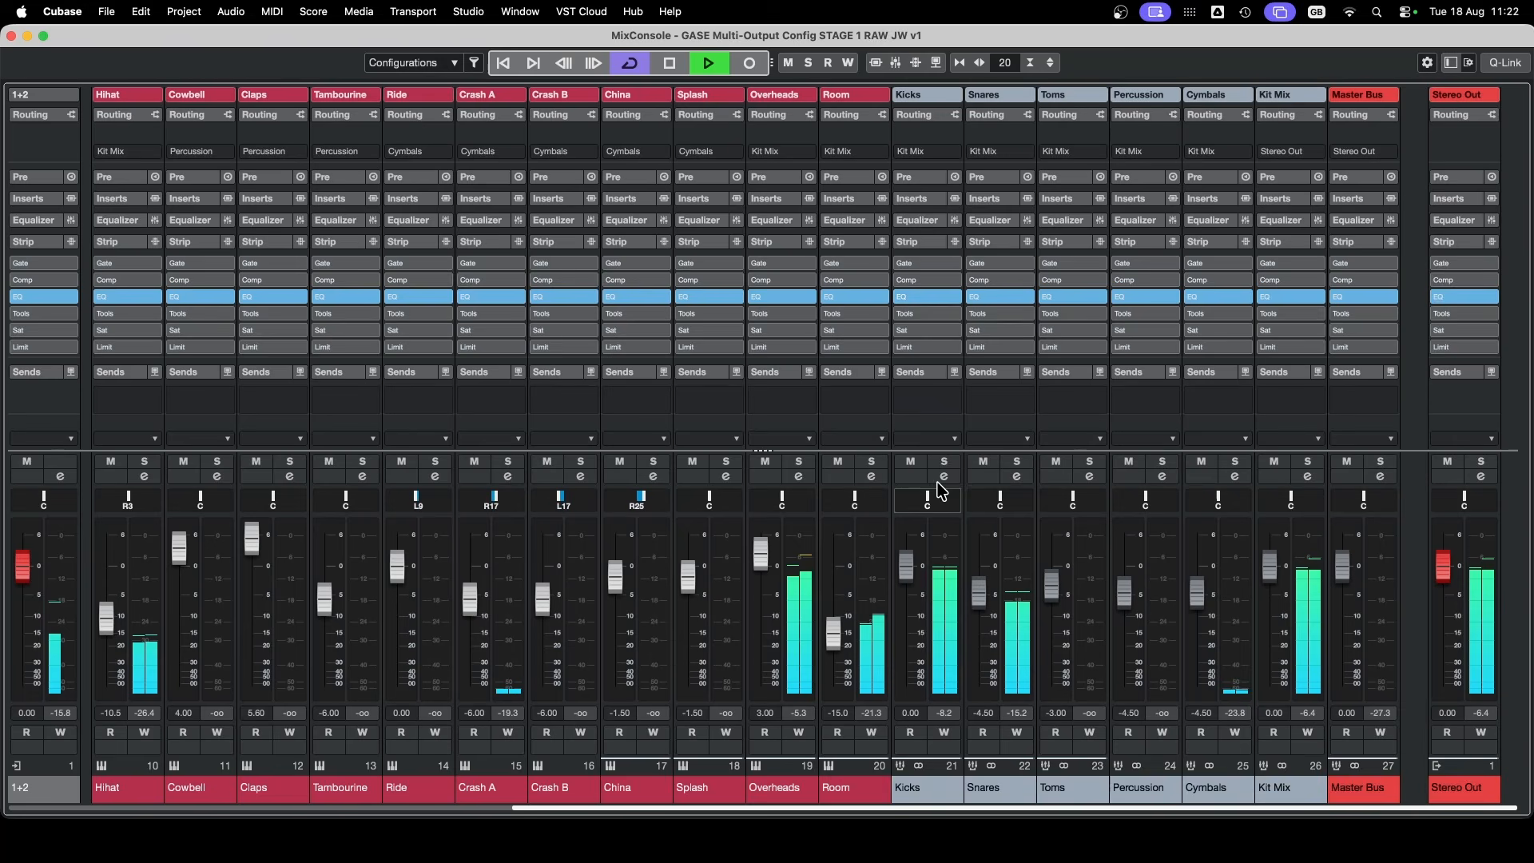
pyautogui.click(1017, 461)
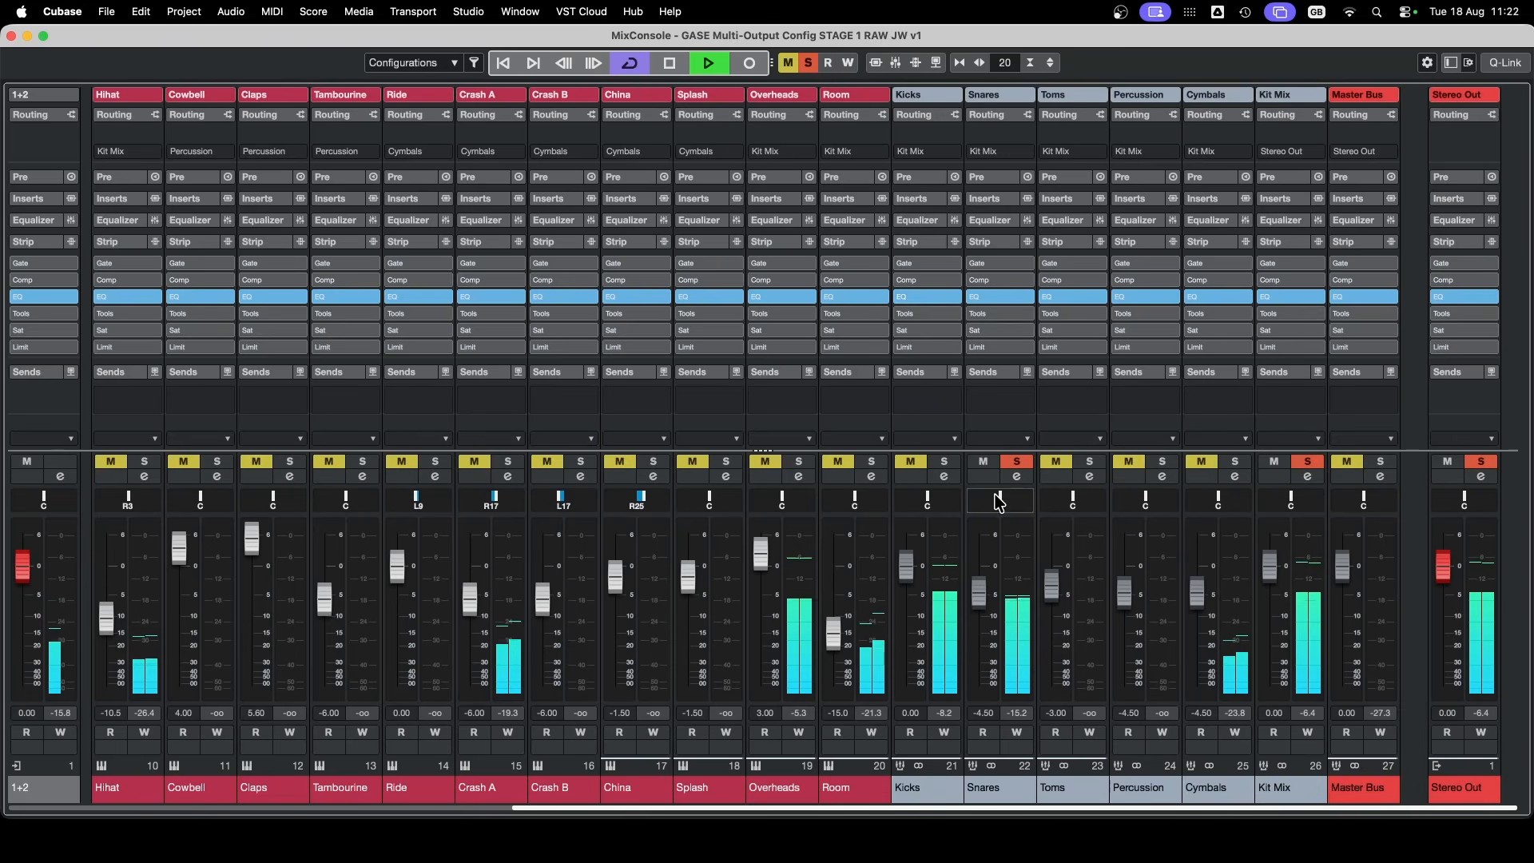
pyautogui.press('space')
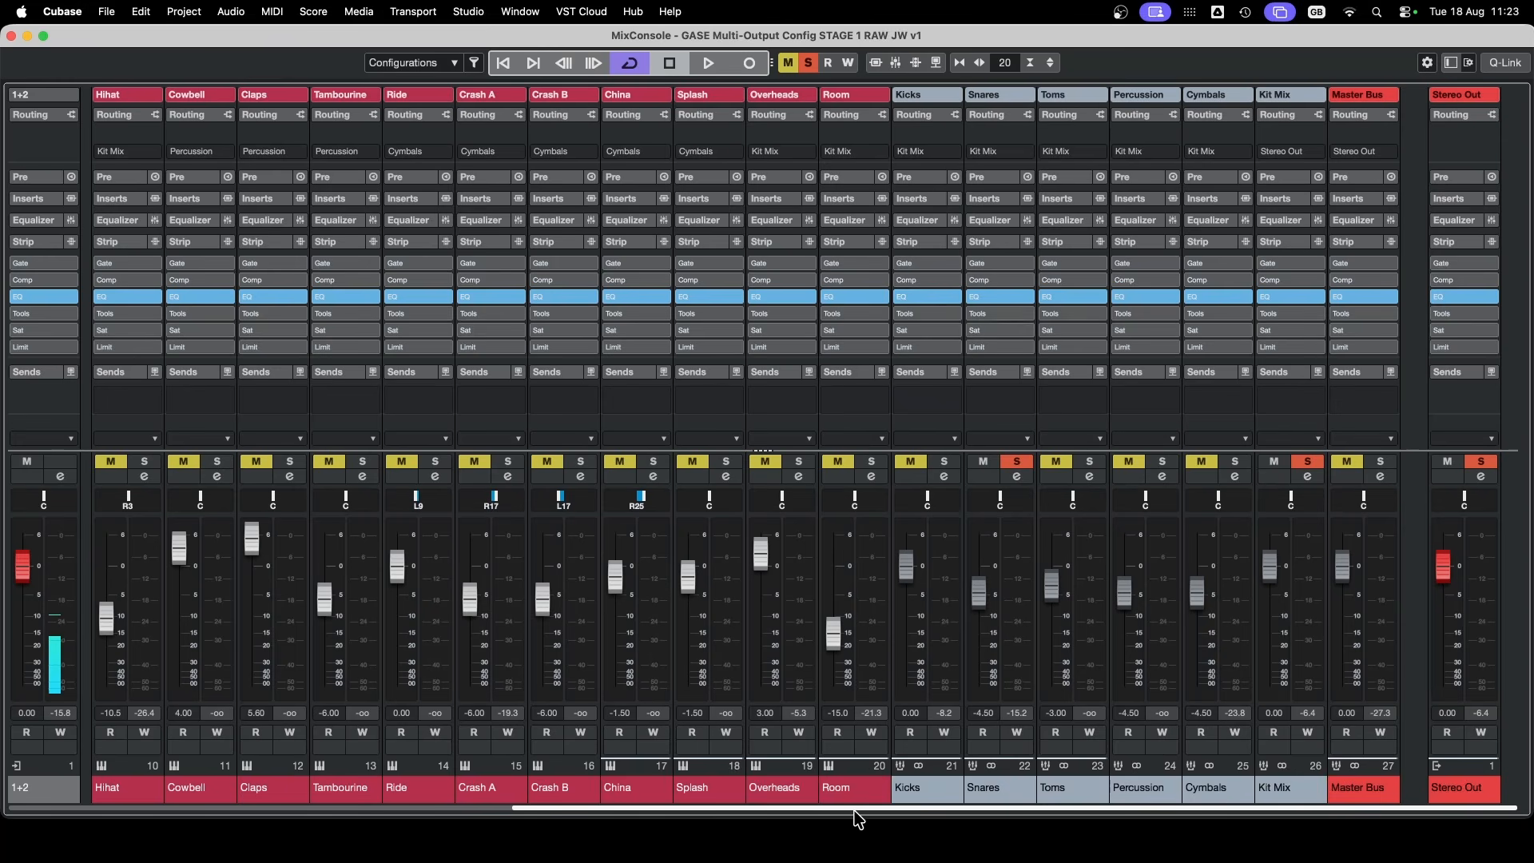
pyautogui.moveTo(698, 808); pyautogui.dragTo(144, 826)
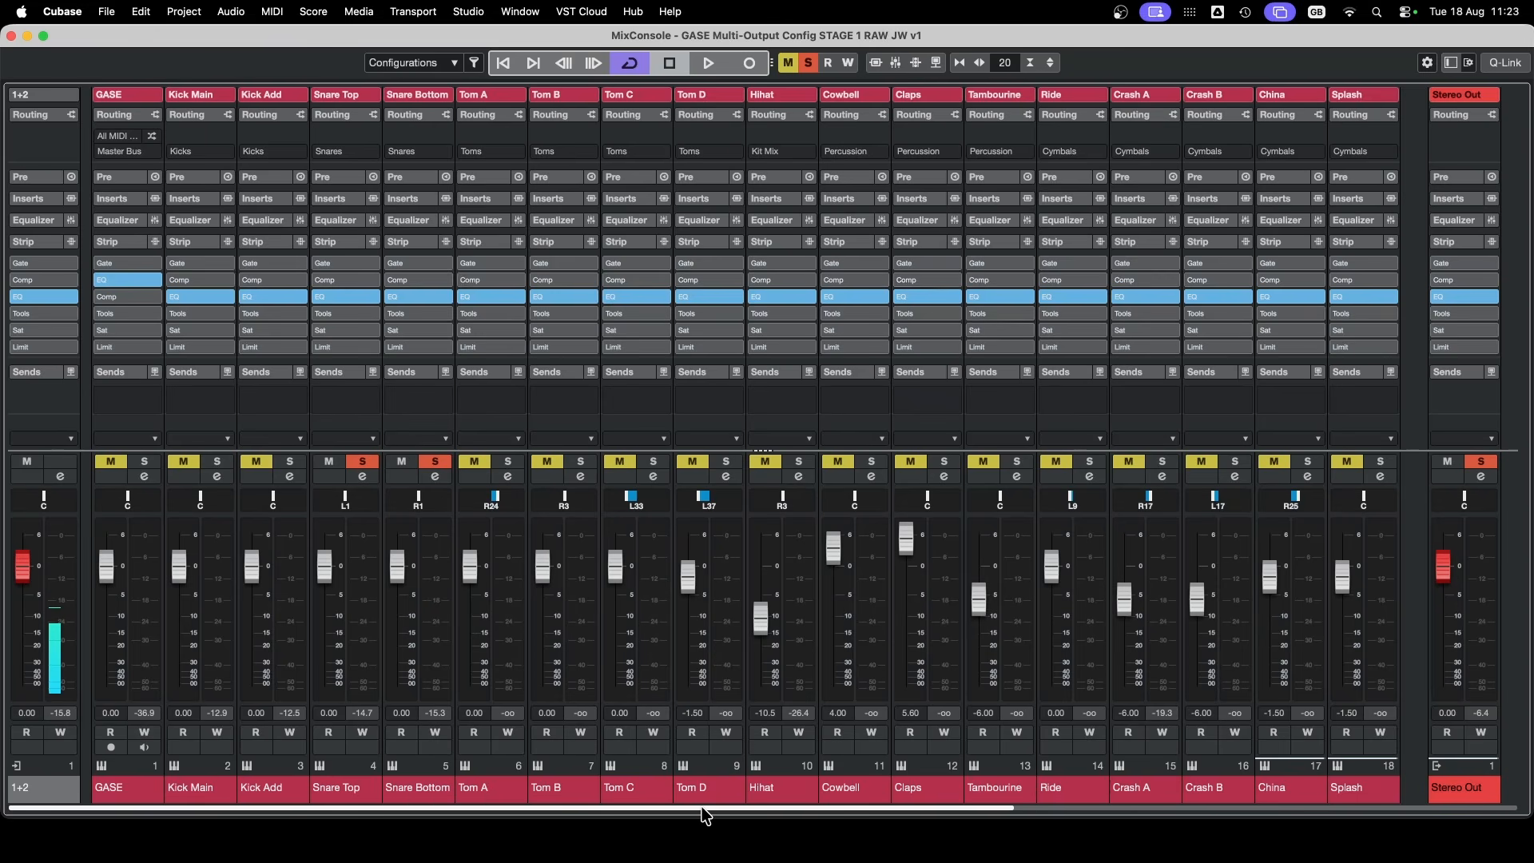
# - Close the Groove Agent window and take the Snares group channel out of solo
pyautogui.moveTo(722, 812); pyautogui.dragTo(1190, 811)
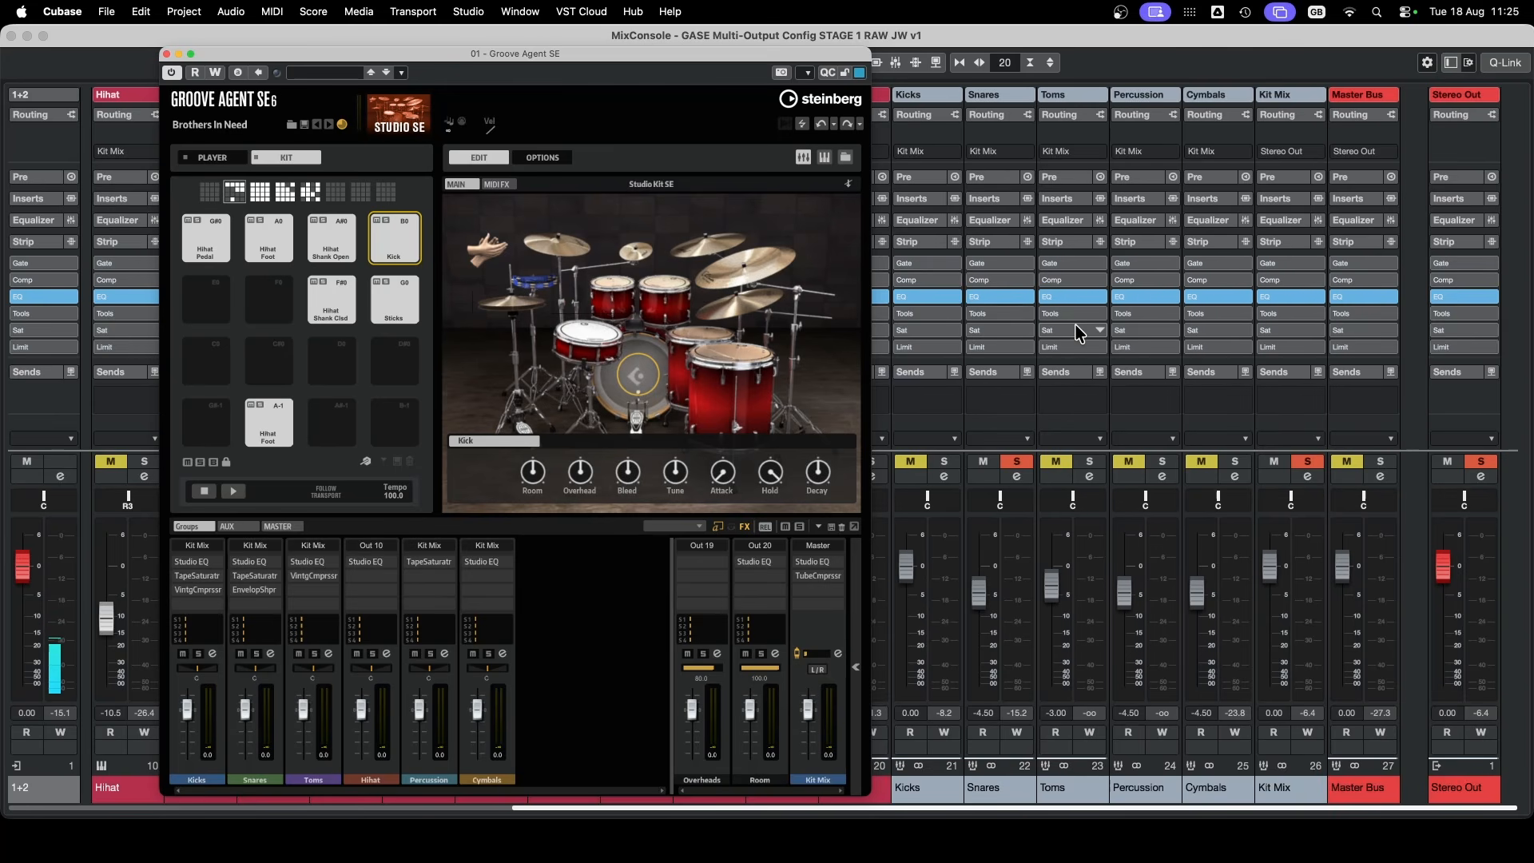
pyautogui.click(166, 54)
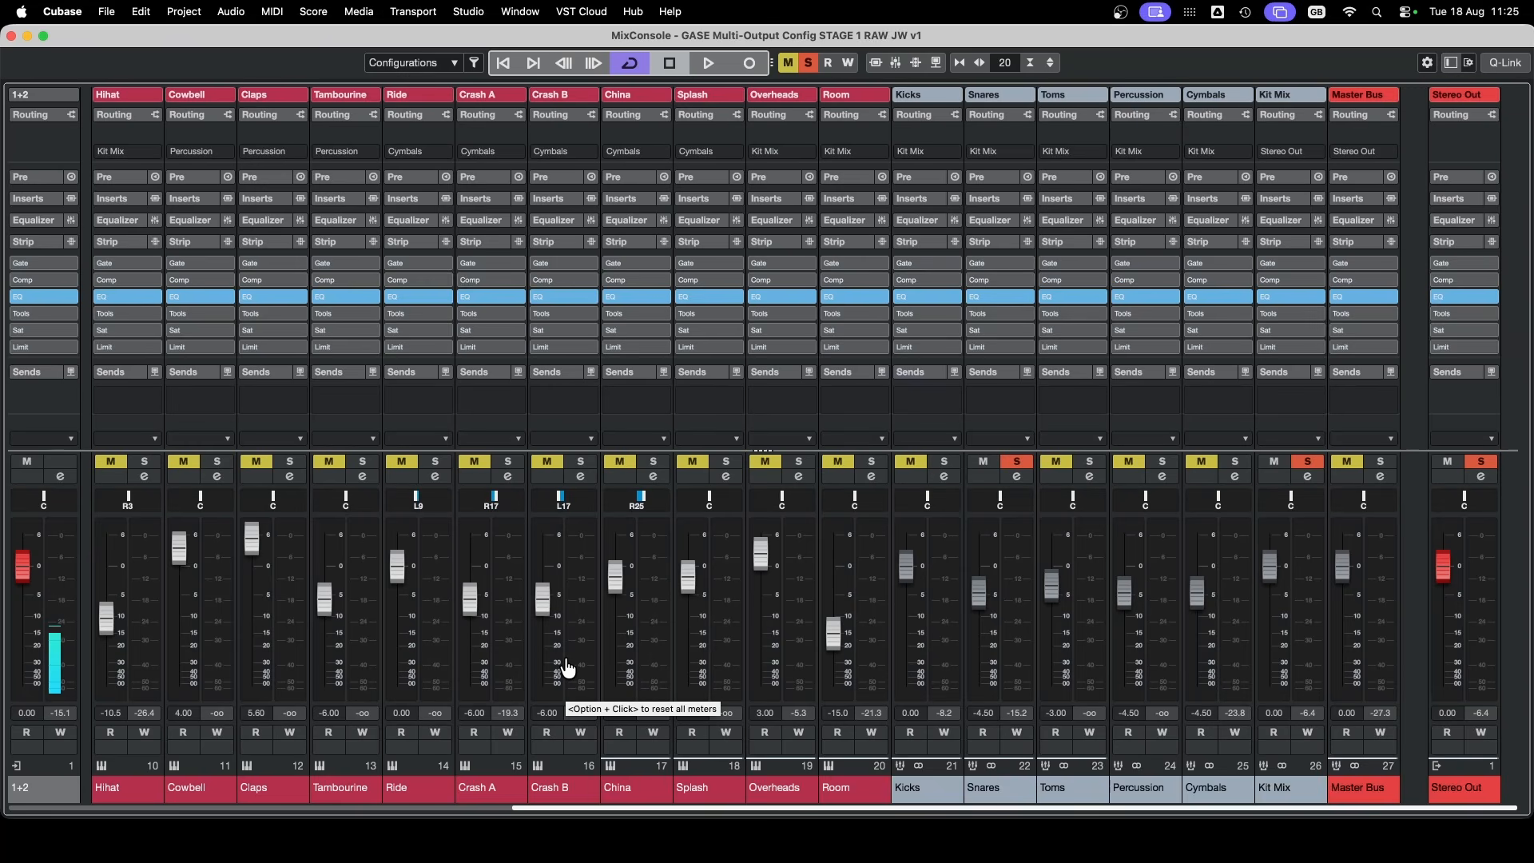
pyautogui.click(1017, 461)
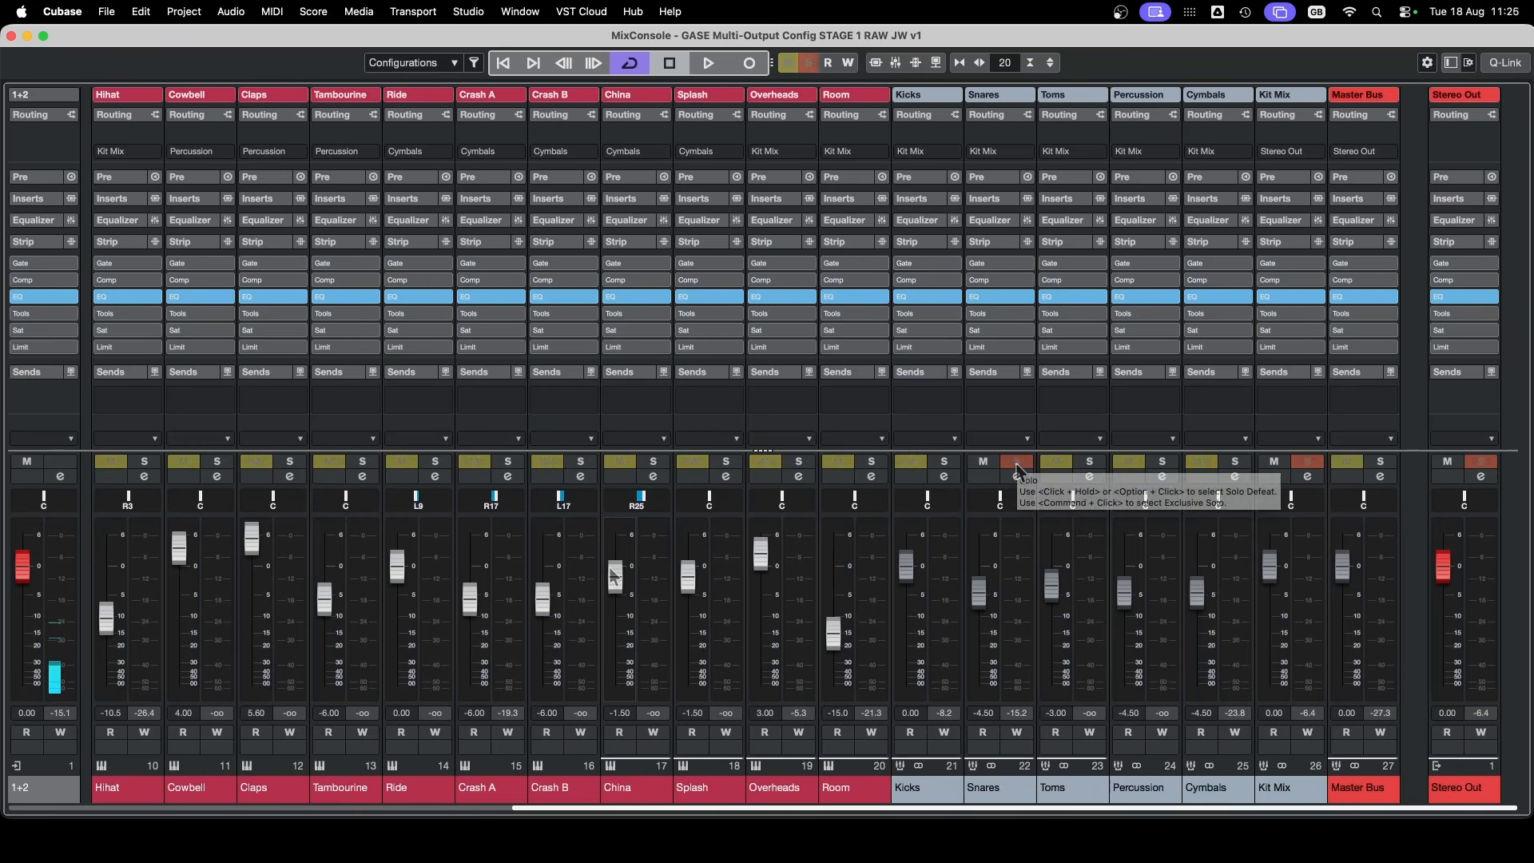